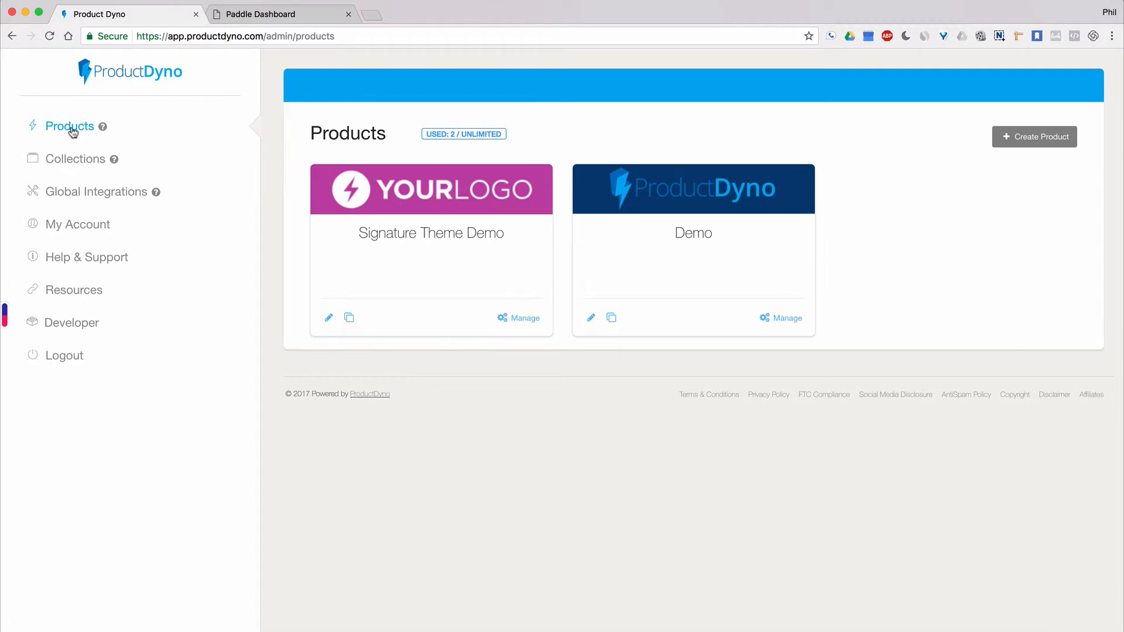
Step: Look at the form for creating a product and at the Demo product's management options, and return to the product list
click(1029, 142)
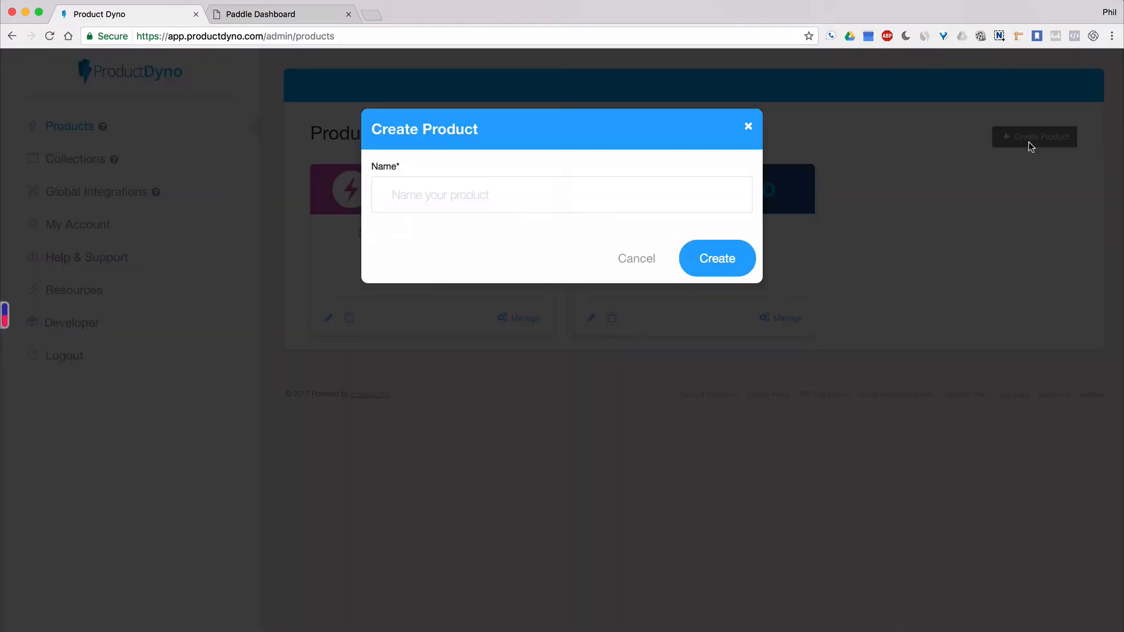
click(643, 264)
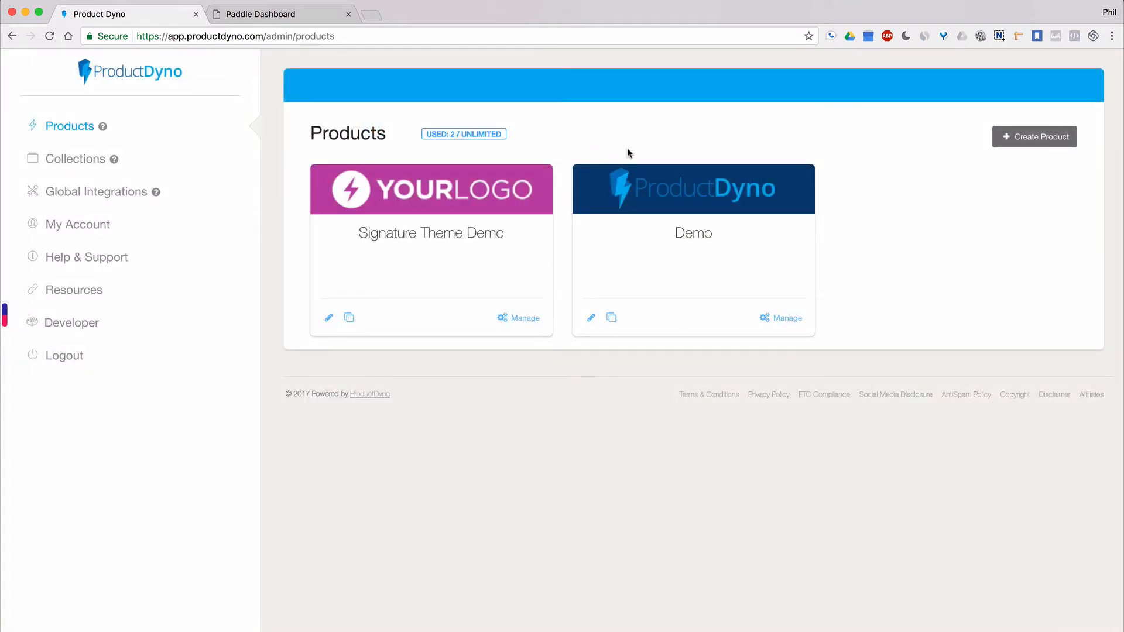
click(695, 237)
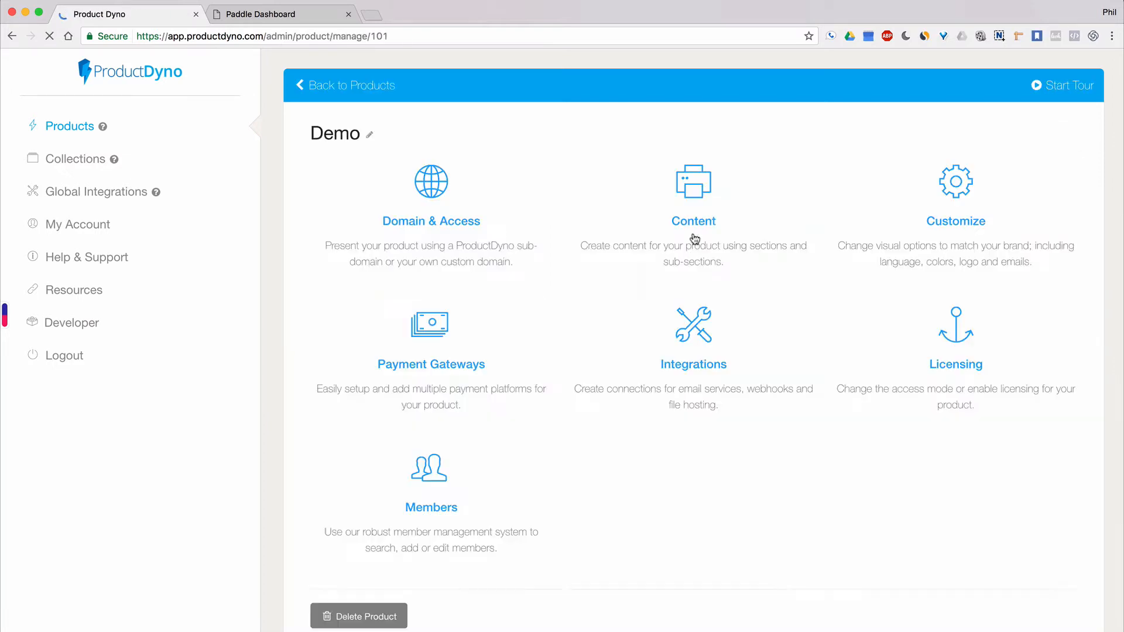
click(346, 85)
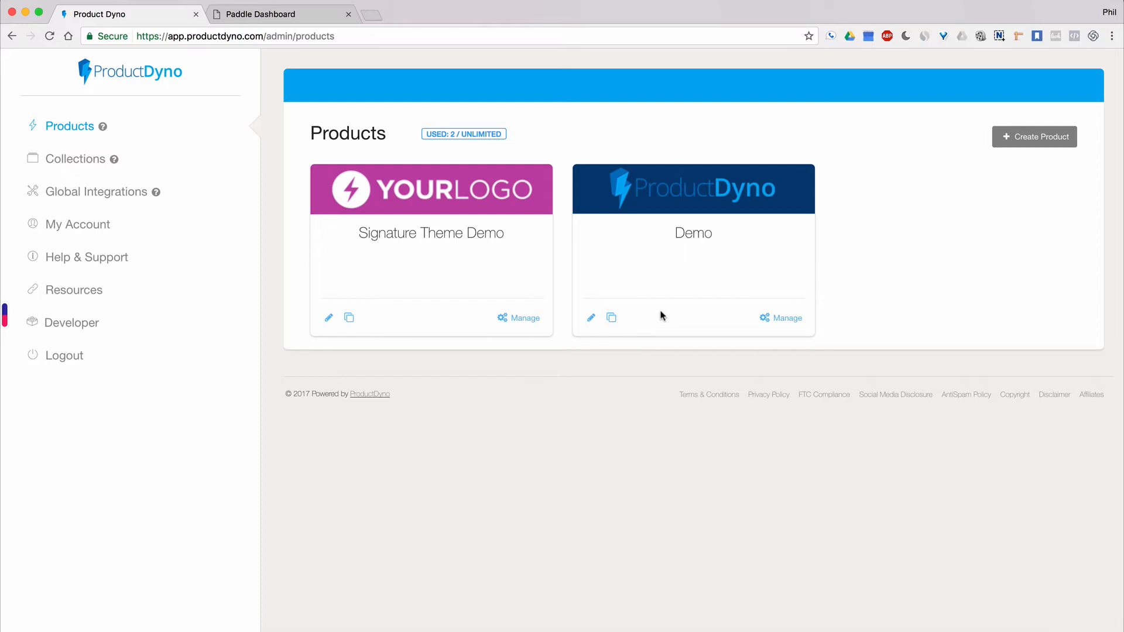
Step: Inspect the Demo product's edit form, including the affiliate link option under Enable Powered By ProductDyno, and leave without updating
click(591, 320)
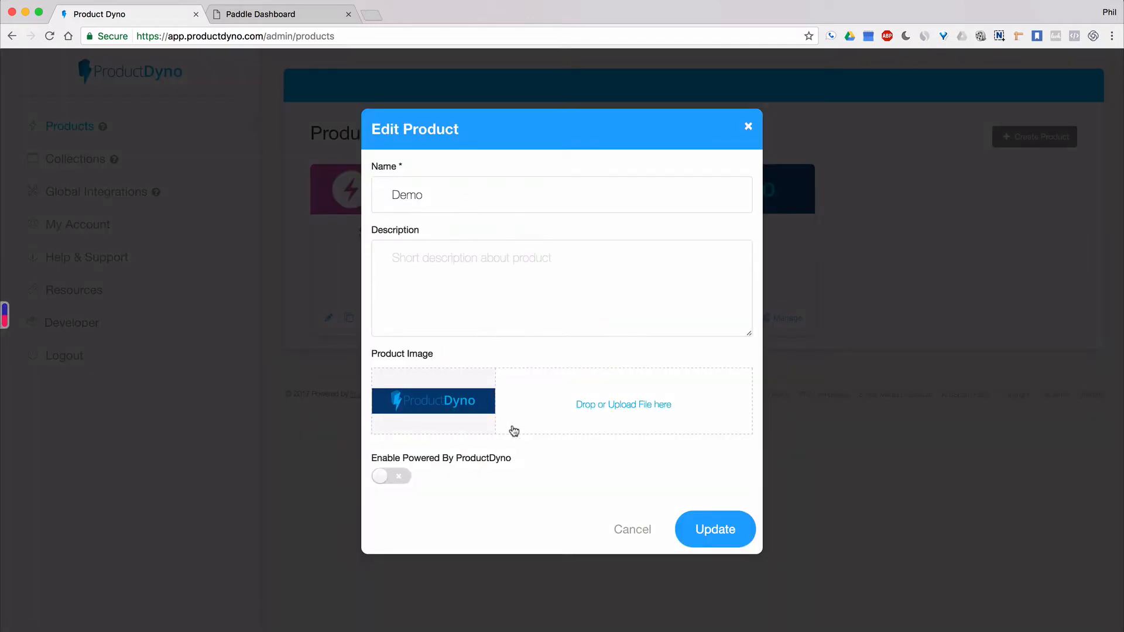
click(384, 478)
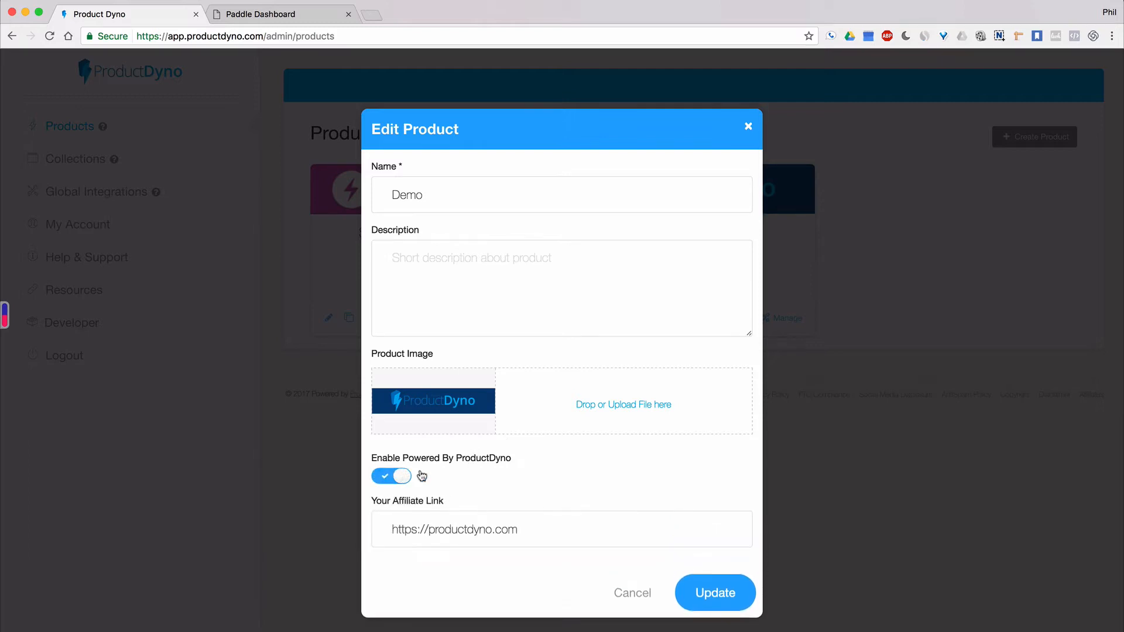
click(388, 479)
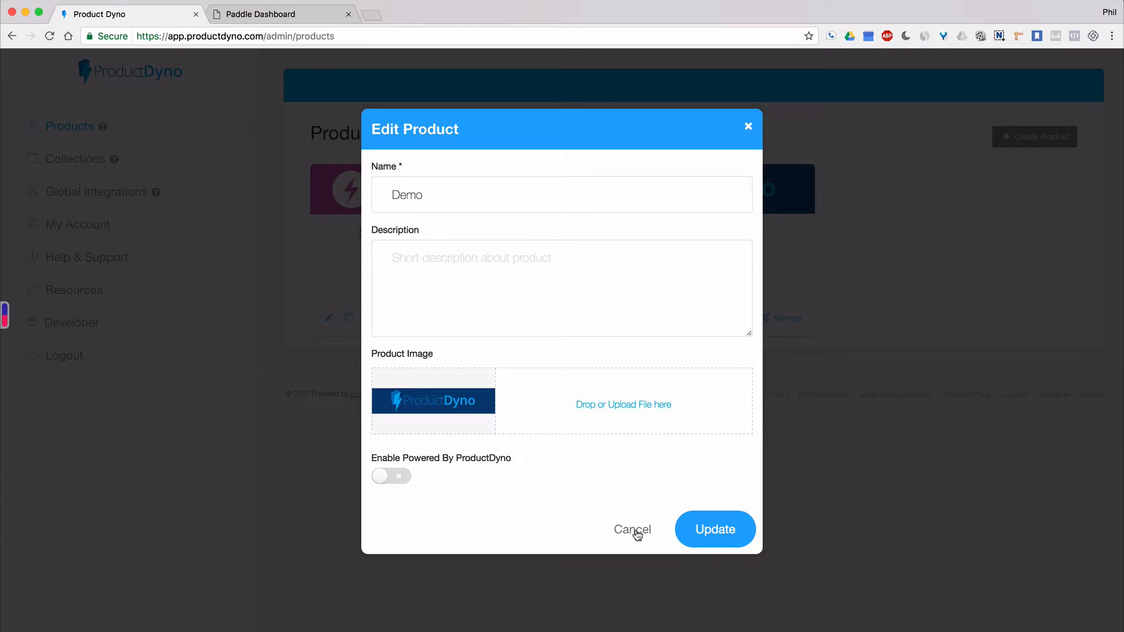
click(636, 533)
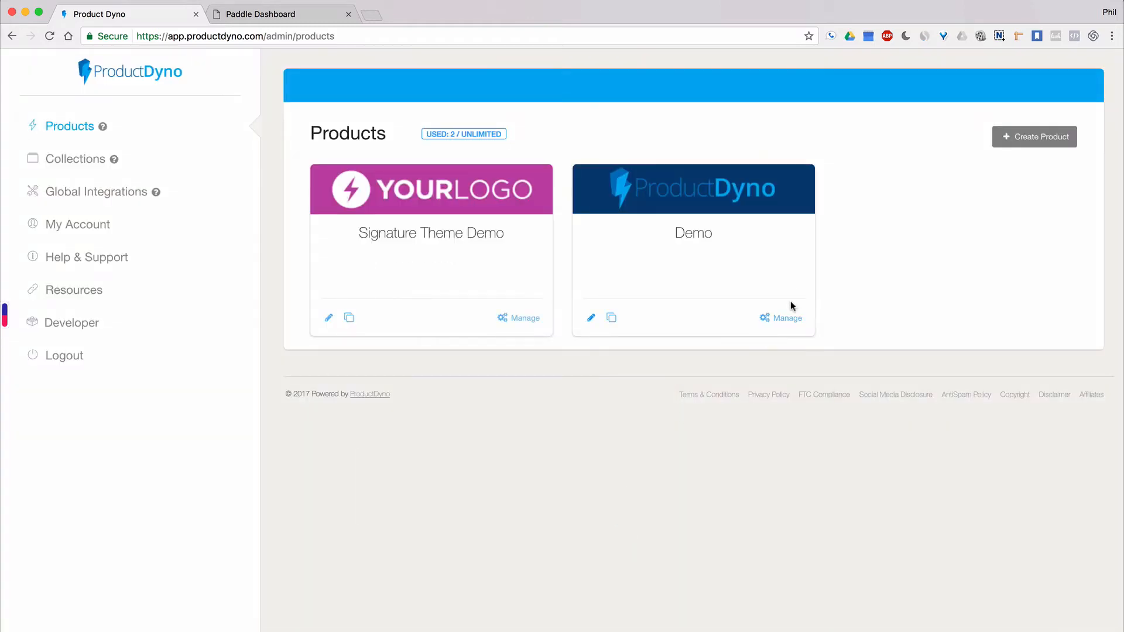
Step: Open the Demo product's domain and access settings and examine what the Enable External Content option offers
click(786, 320)
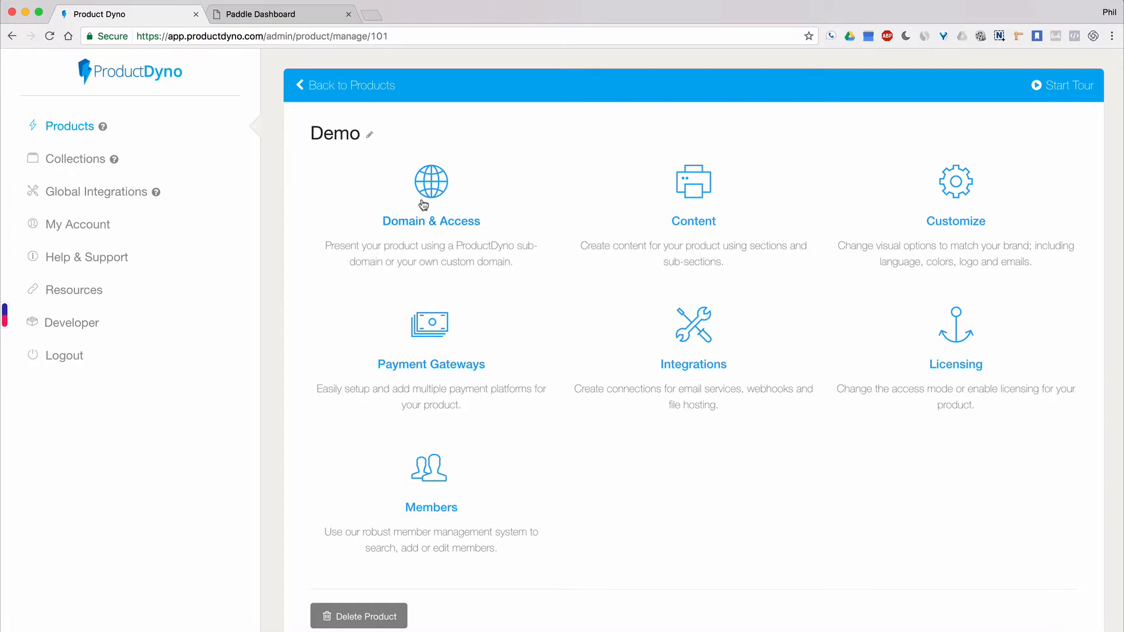
click(440, 216)
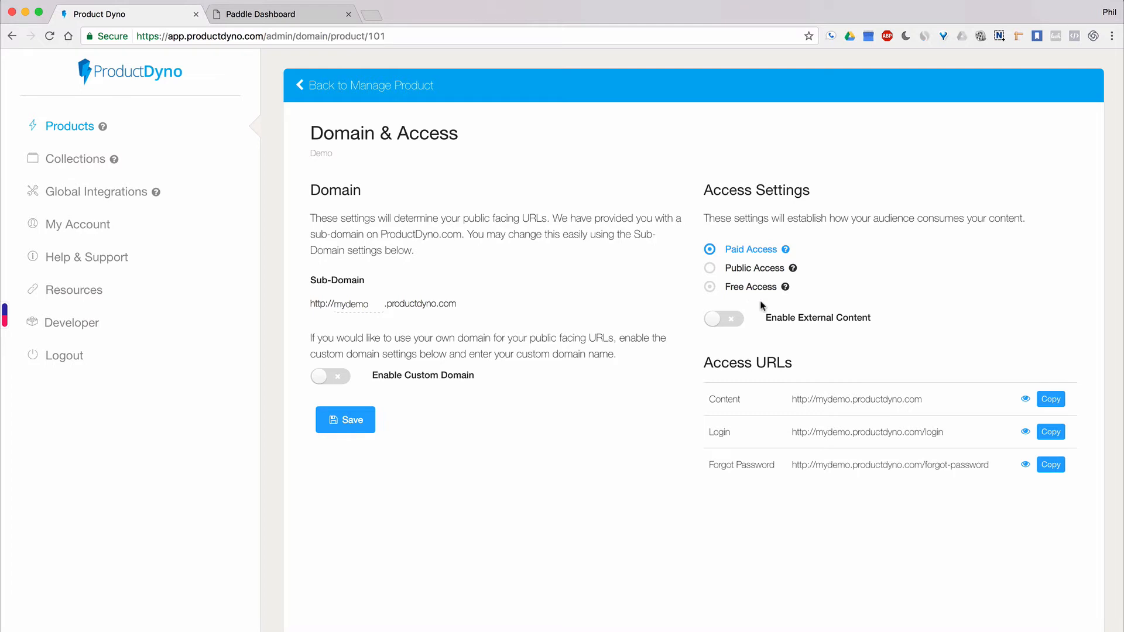
click(716, 322)
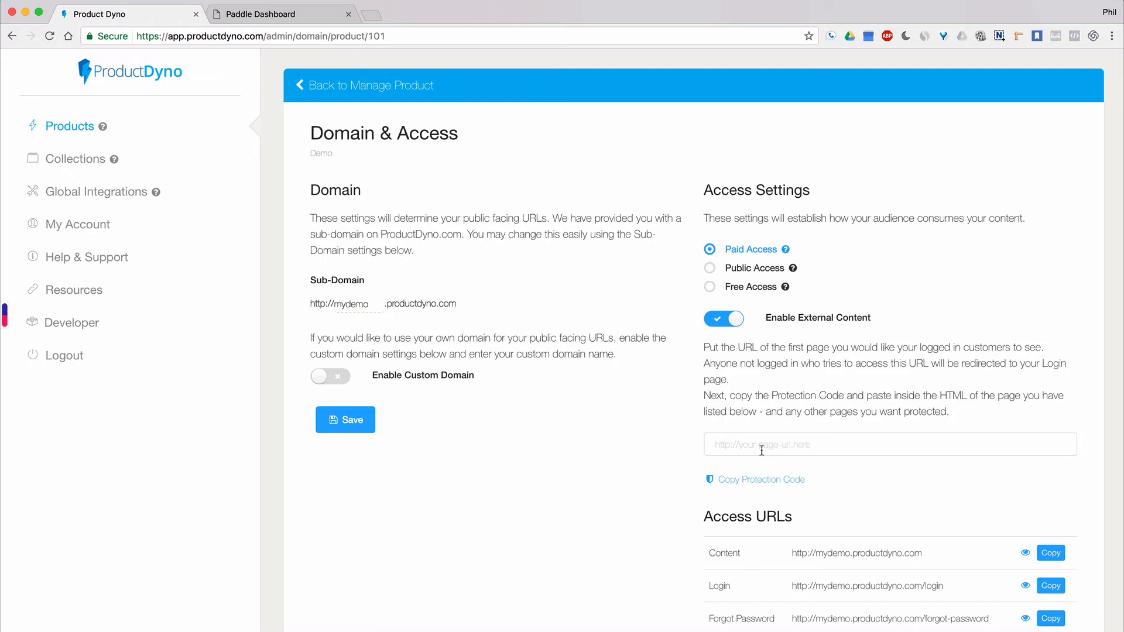
click(720, 444)
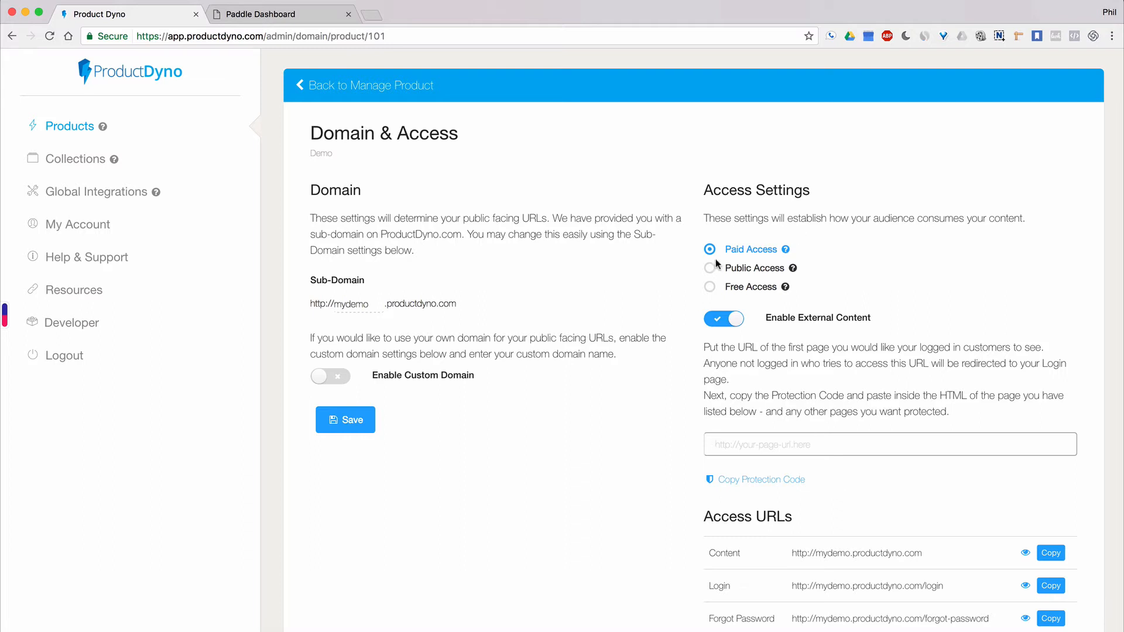
click(722, 320)
Step: Compare the access URLs offered by Public, Free and Paid Access, and reopen the Demo product's domain and access settings
click(729, 268)
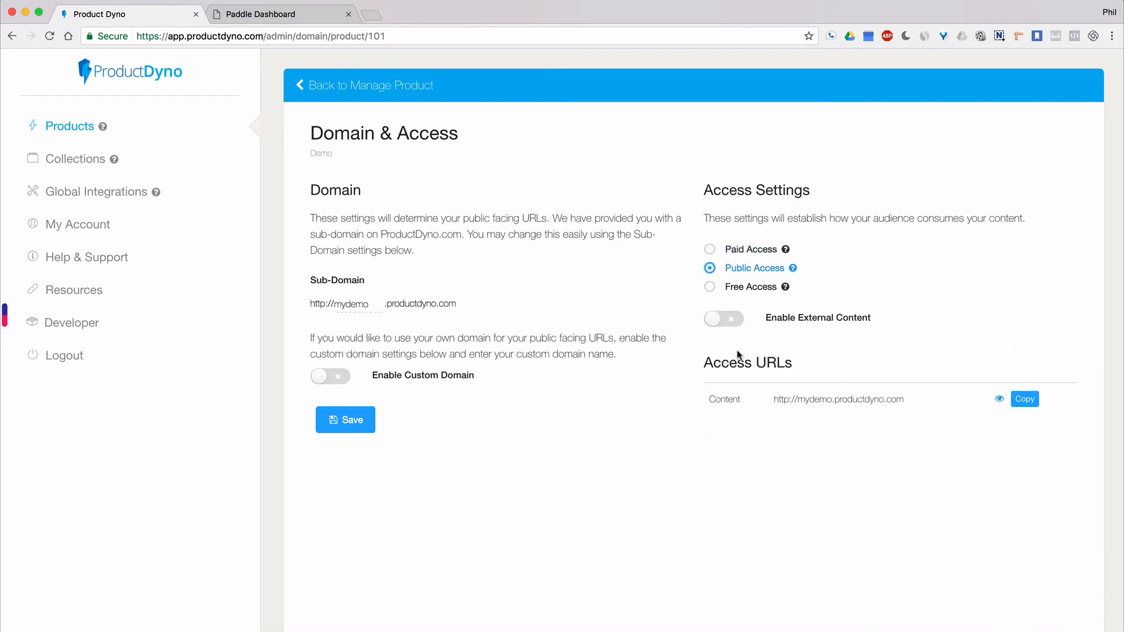
click(740, 288)
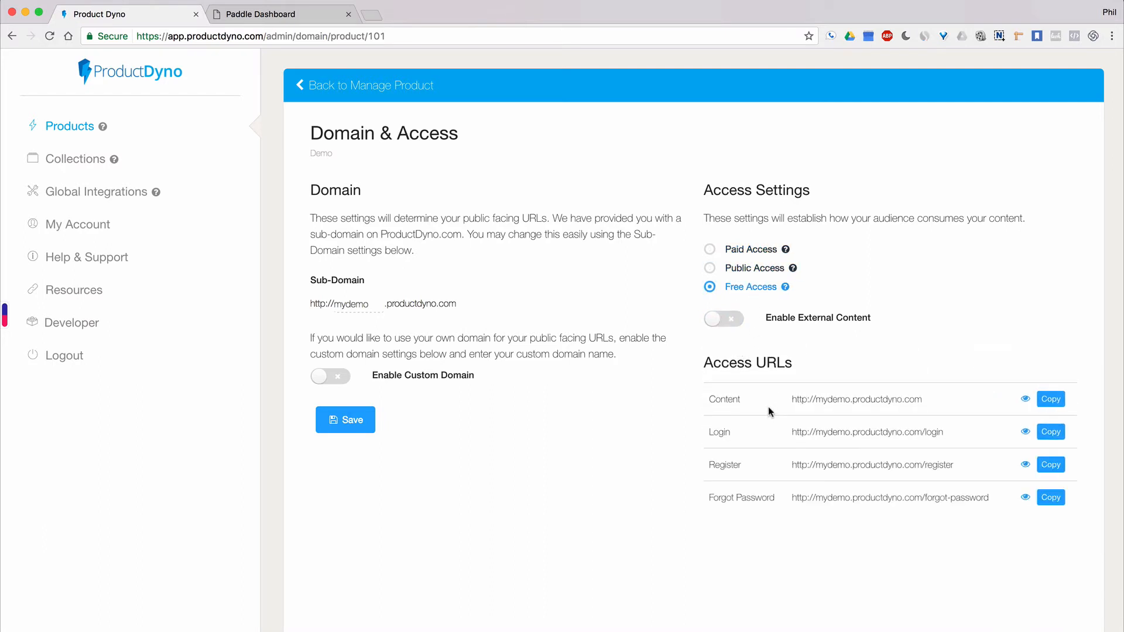
click(739, 251)
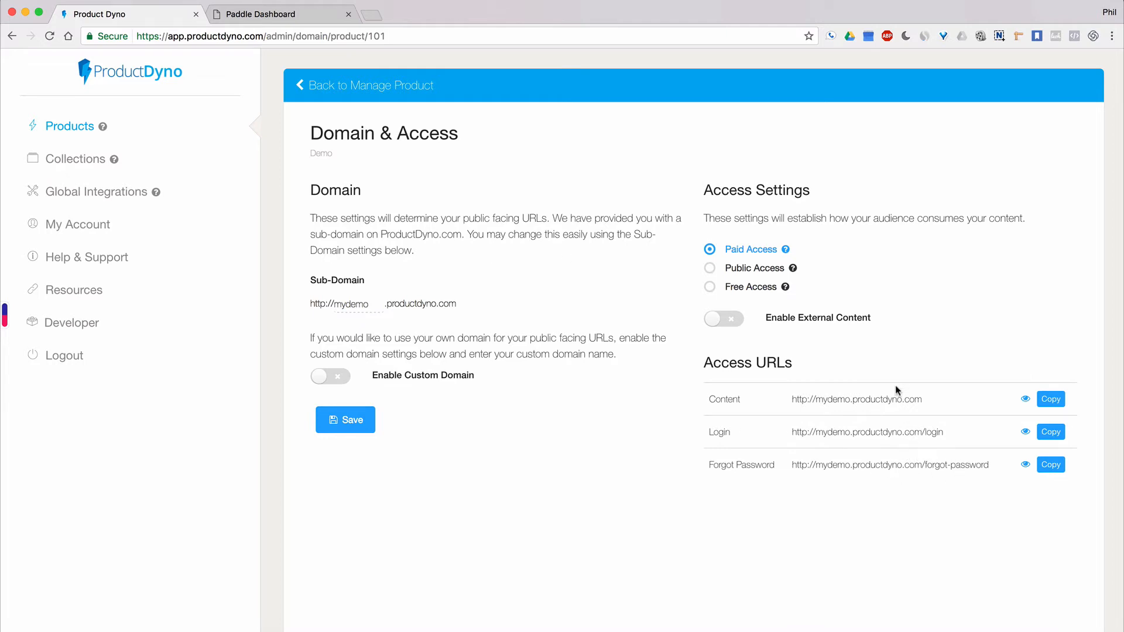
click(748, 272)
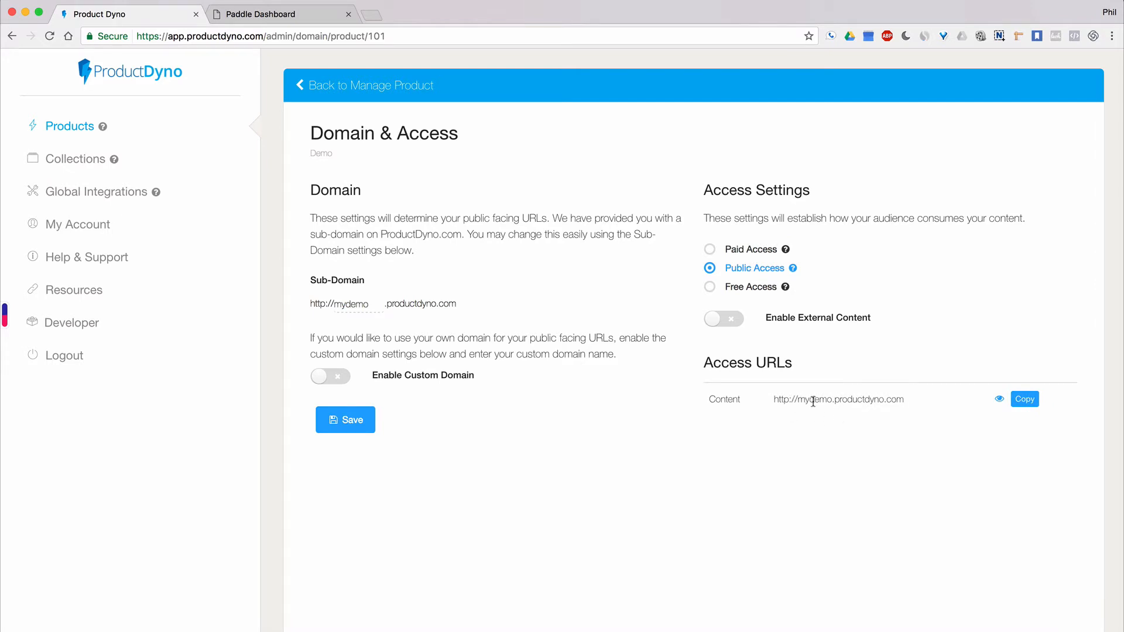
click(739, 287)
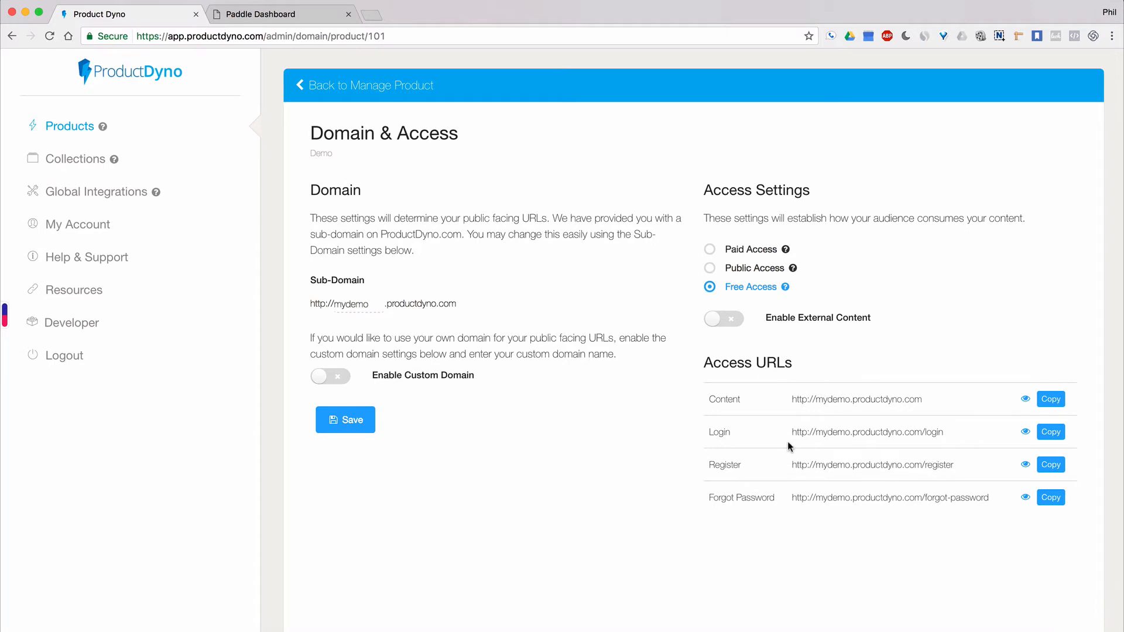
click(354, 92)
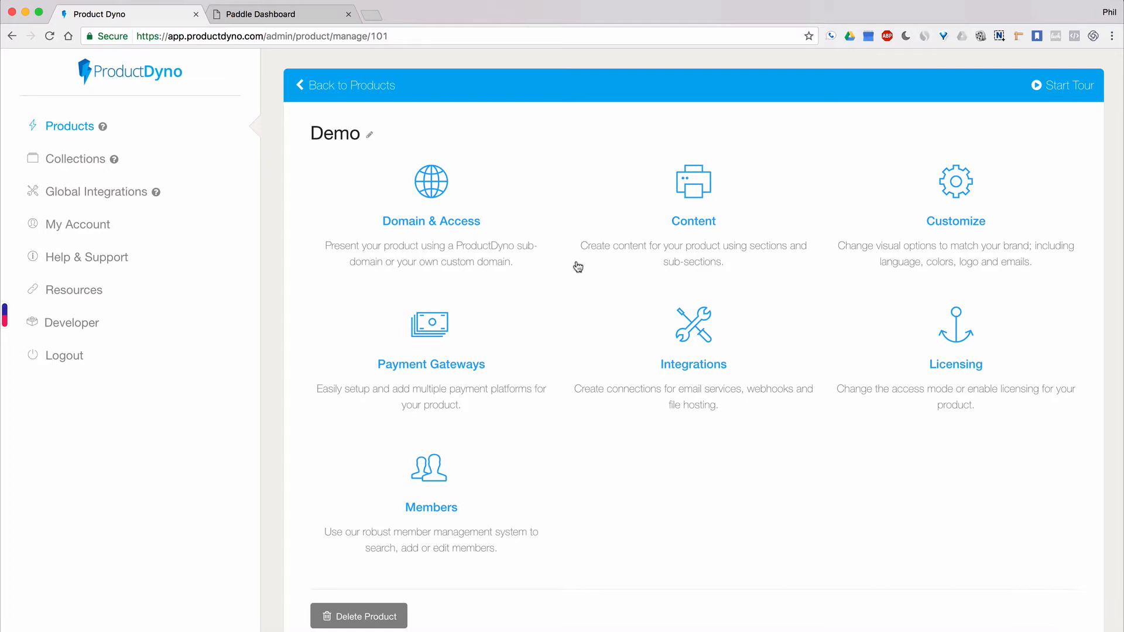
click(443, 210)
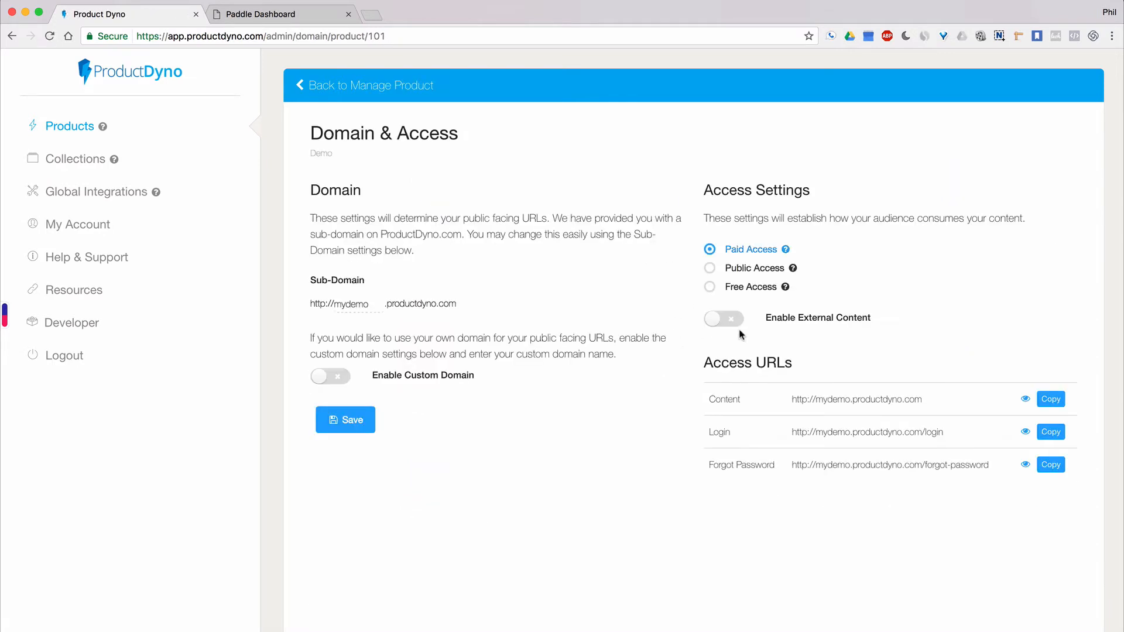
Step: Open the Demo product's content, promote "Internet Marketing for Dummies" to a top-level section, and nest it back under "Instant 100% solution"
click(376, 88)
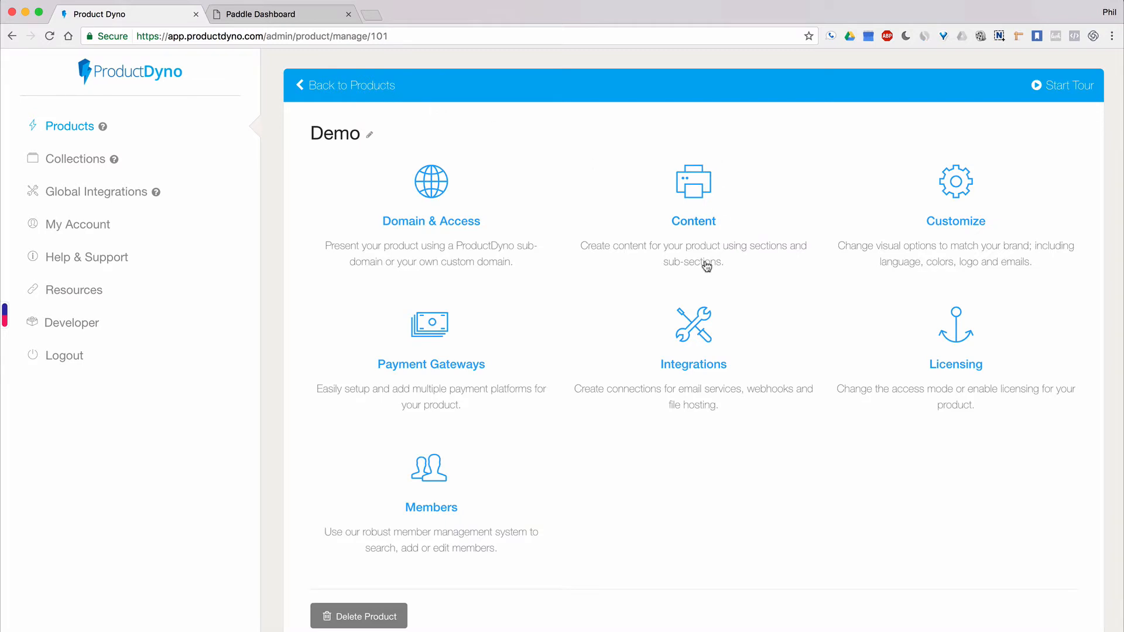
click(697, 195)
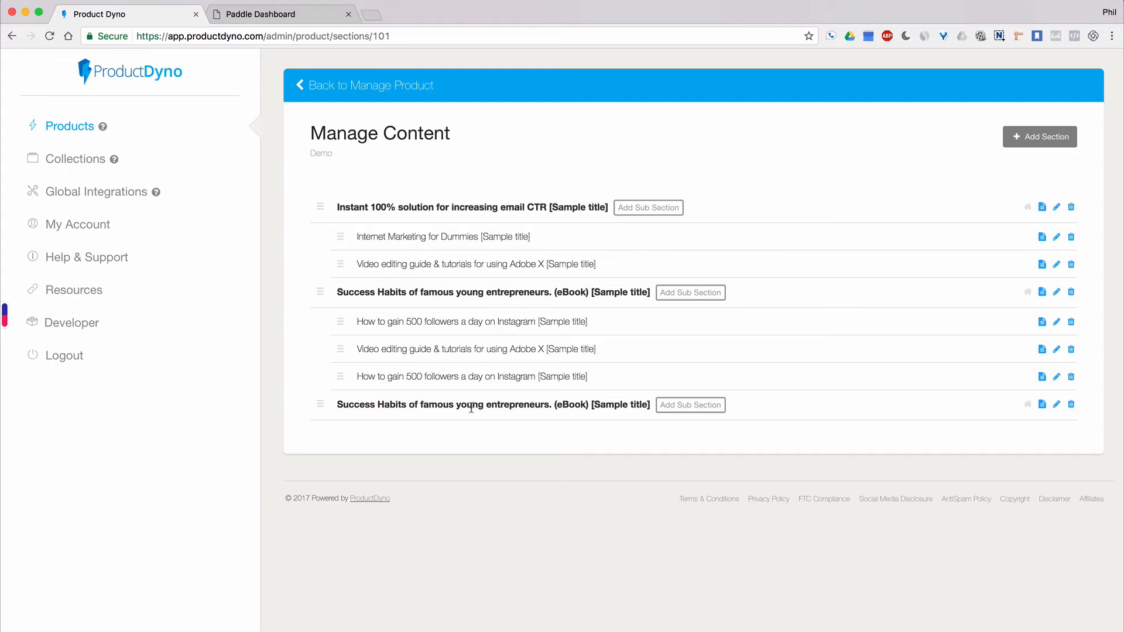
drag(340, 237, 315, 199)
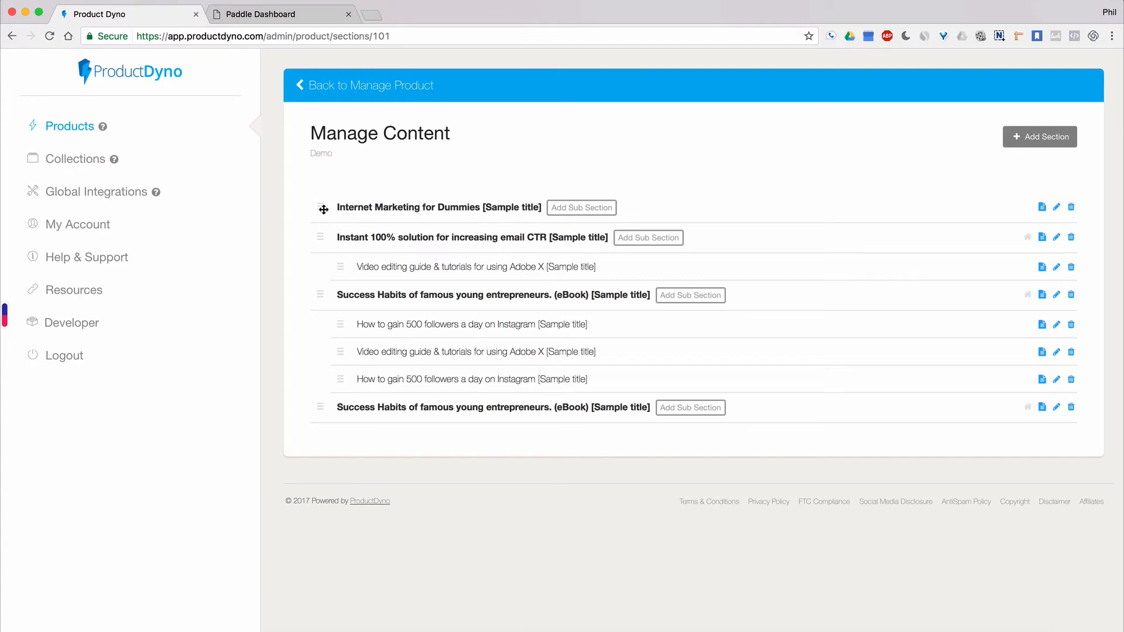
drag(323, 209, 350, 243)
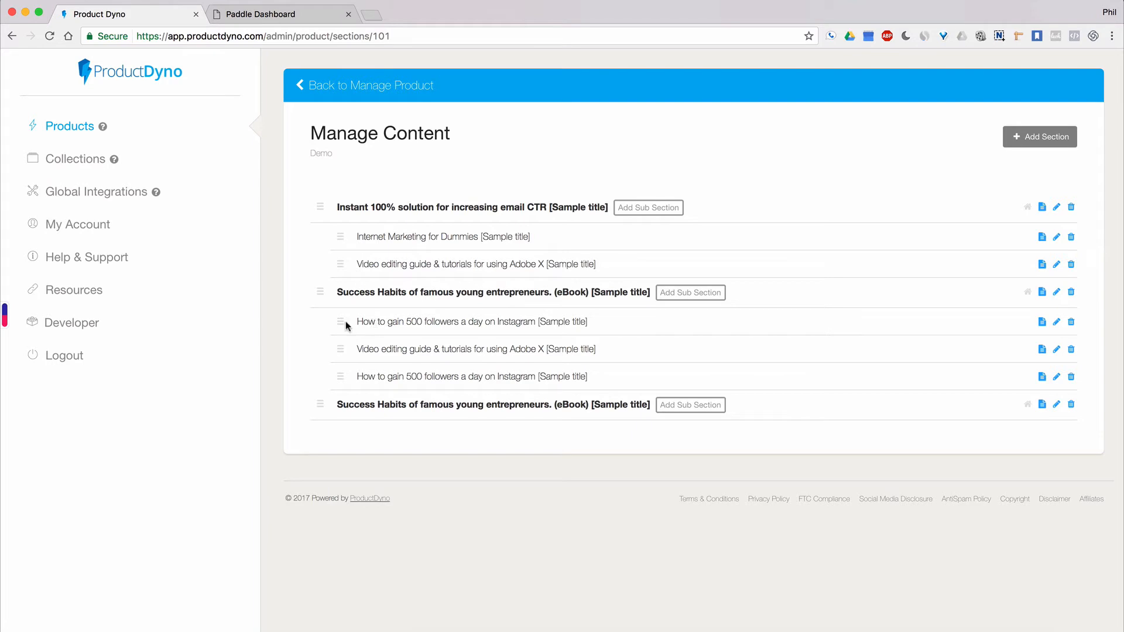
Step: Move both "Success Habits of famous young entrepreneurs" sections above "Instant 100% solution", with the one without sub-sections first
drag(320, 293, 316, 204)
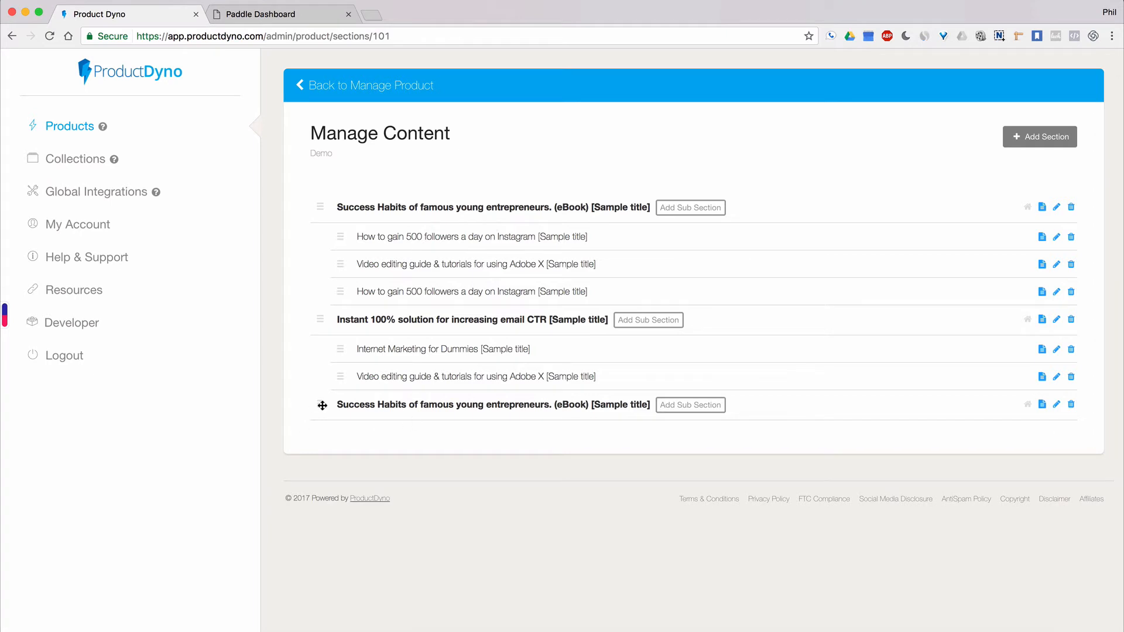
drag(319, 404, 316, 208)
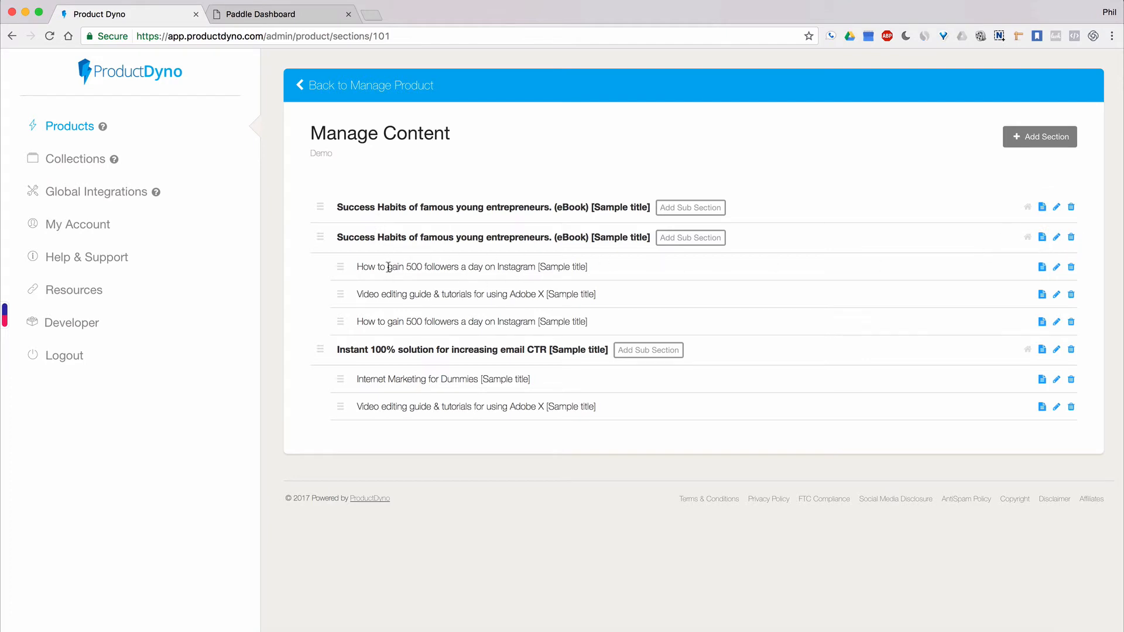
Step: Open the content of the first "How to gain 500 followers a day on Instagram" sub-section and examine the Add Text style and paragraph options
click(1042, 269)
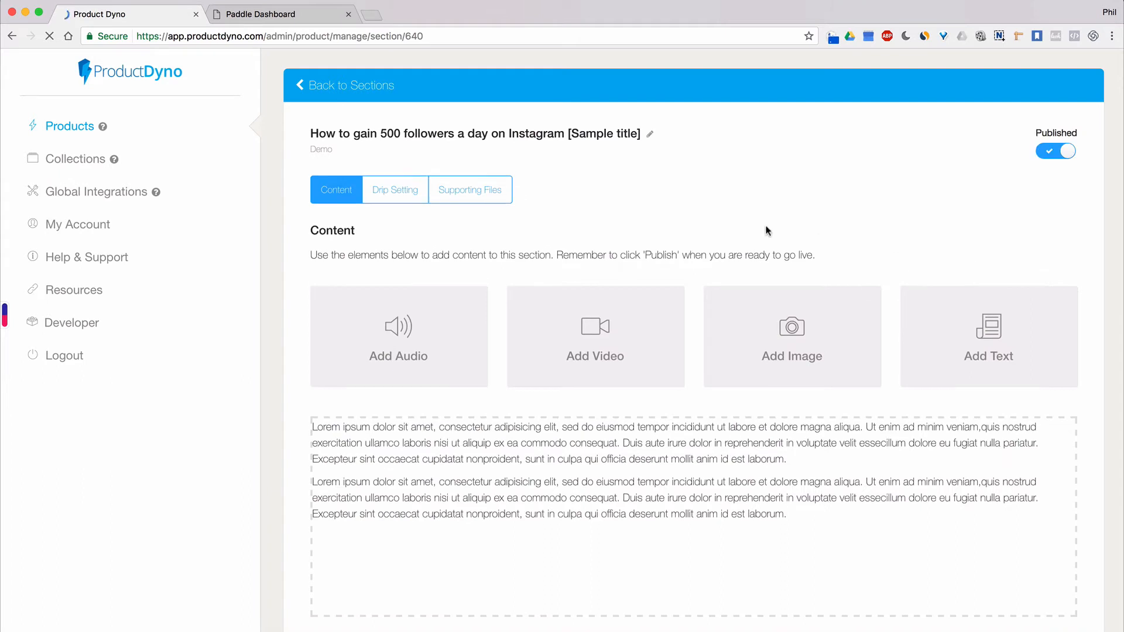
scroll(757, 229, down, 2)
scroll(756, 228, up, 2)
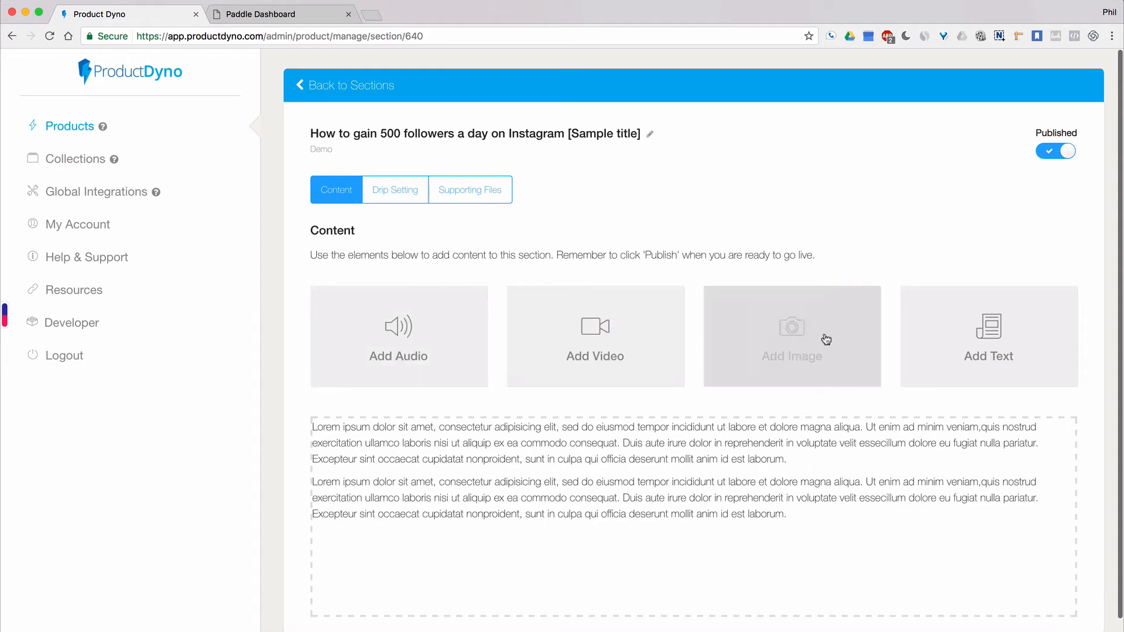
click(917, 342)
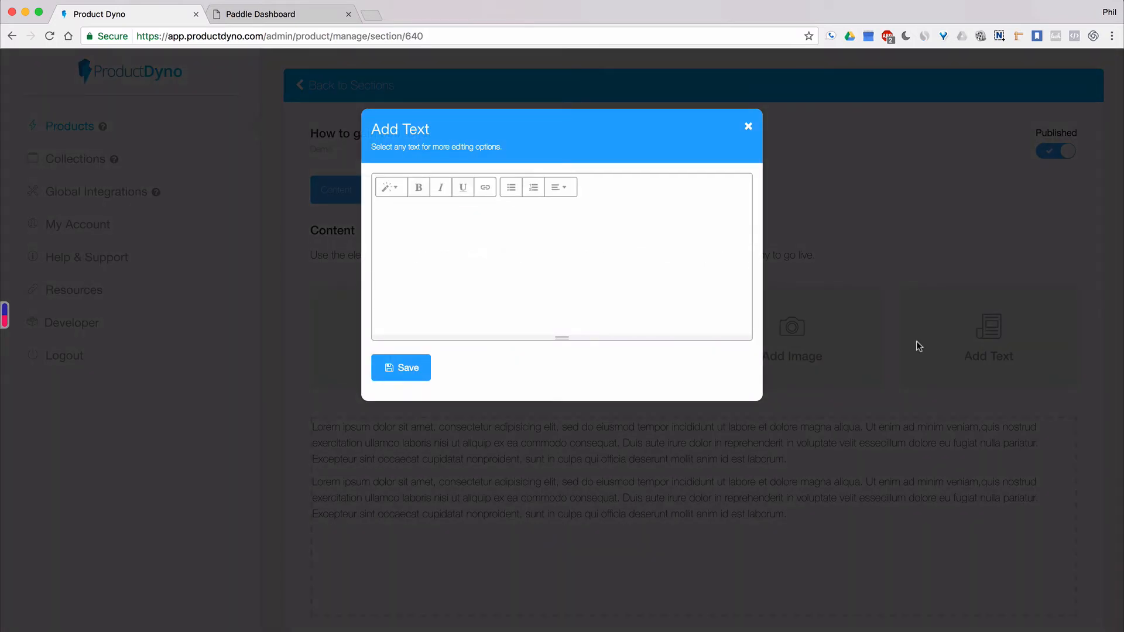
click(396, 193)
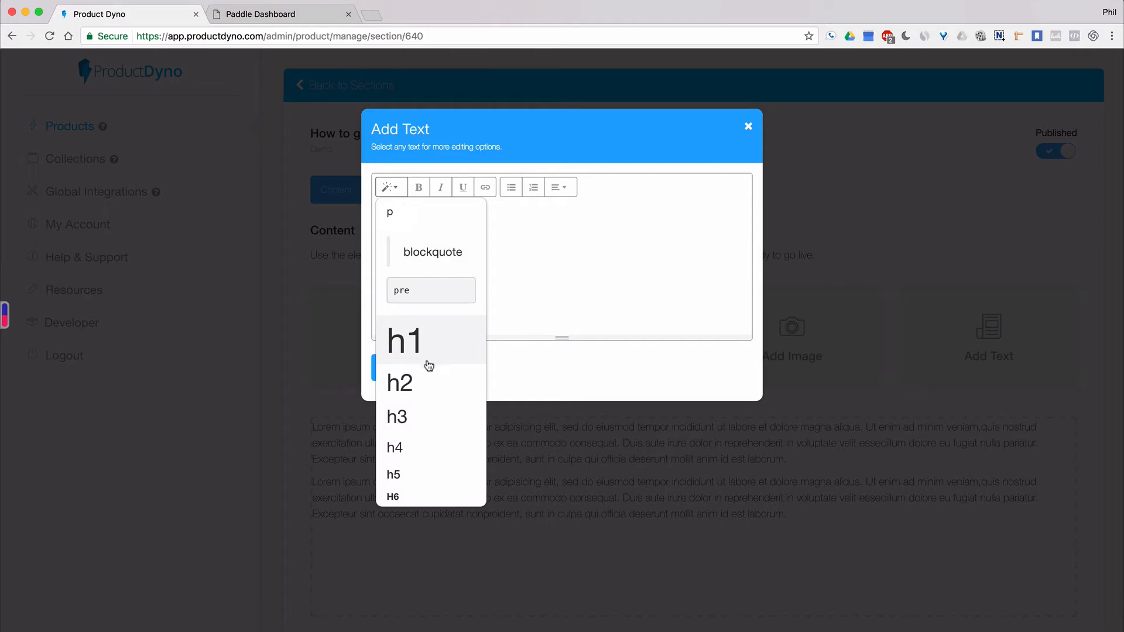
click(547, 272)
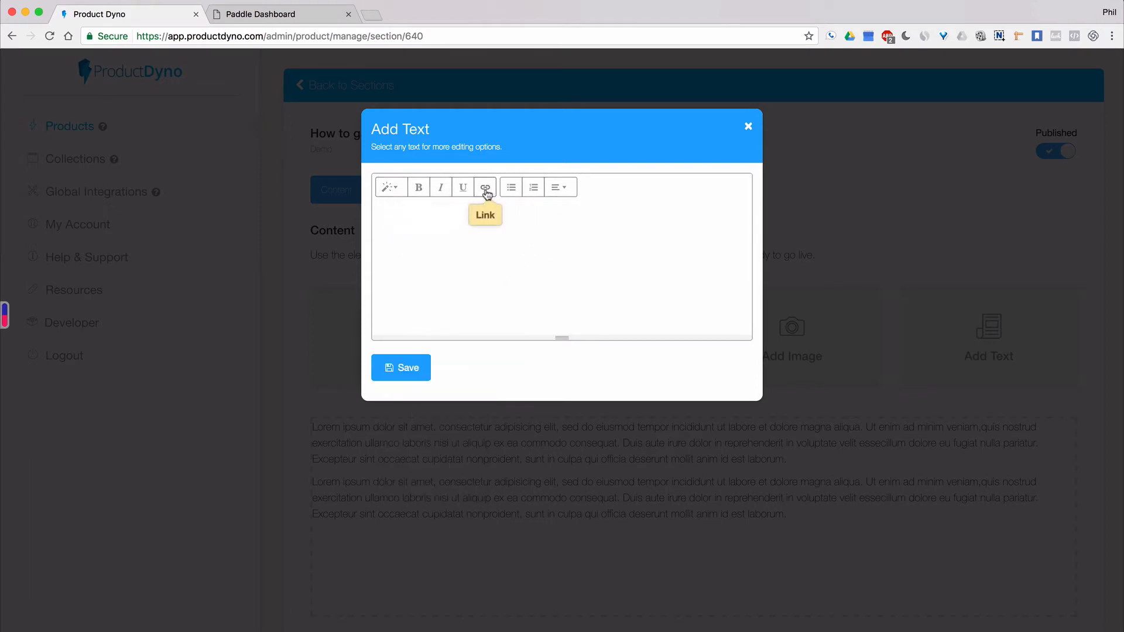
click(560, 192)
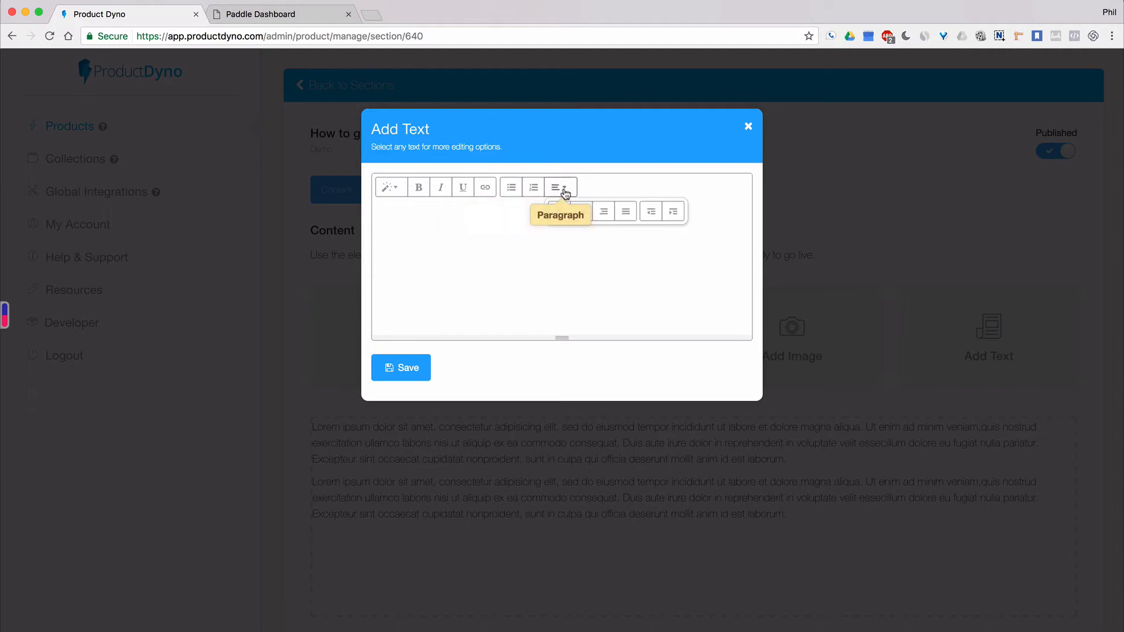
click(602, 189)
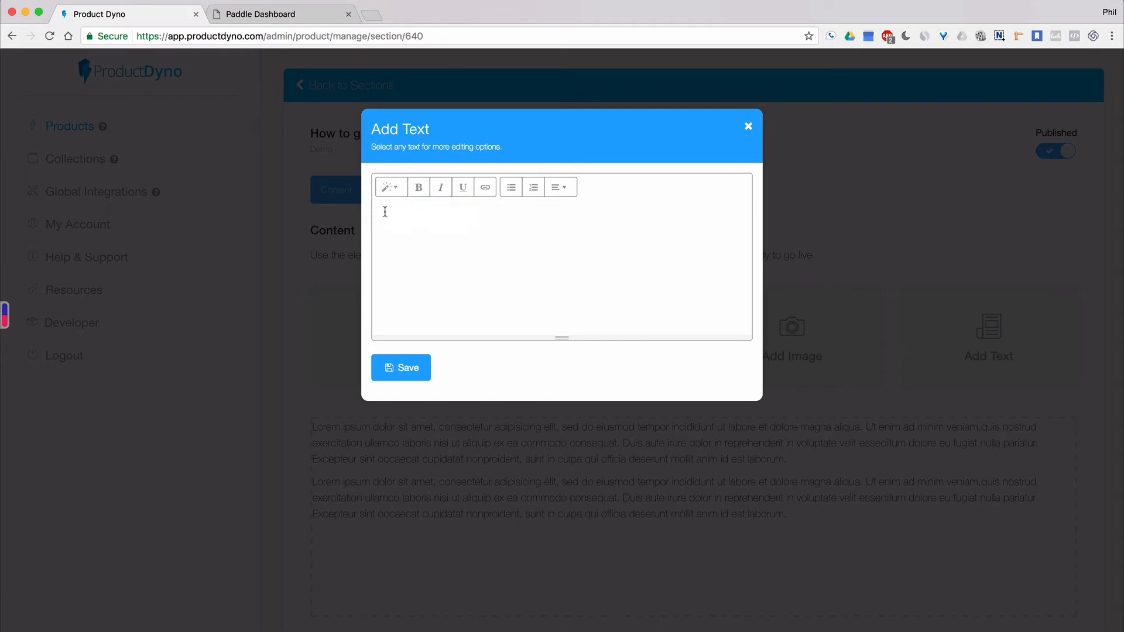
click(748, 127)
Step: Examine the Add Video options for a YouTube / Vimeo link, a direct video URL and an upload, and close the dialog without adding a video
scroll(576, 502, down, 1)
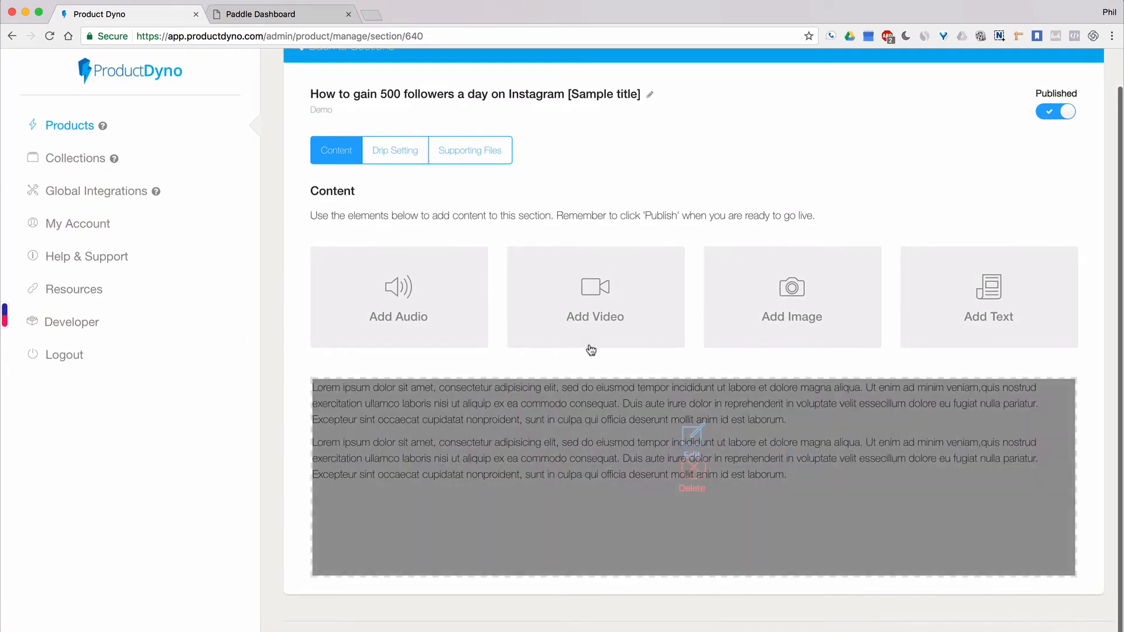
click(594, 320)
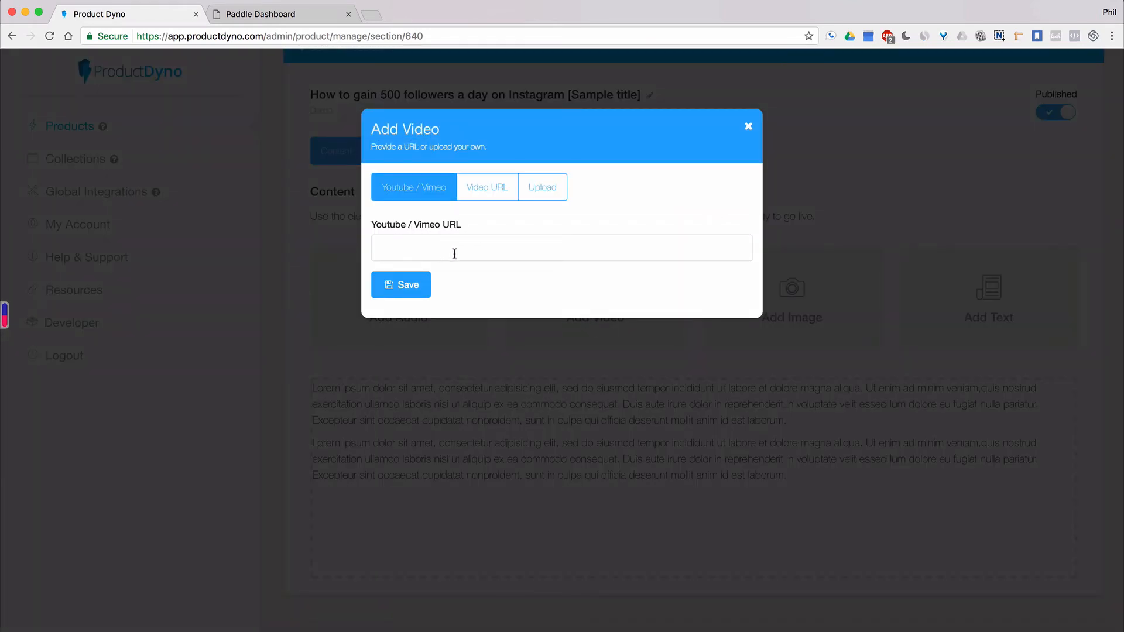
click(488, 193)
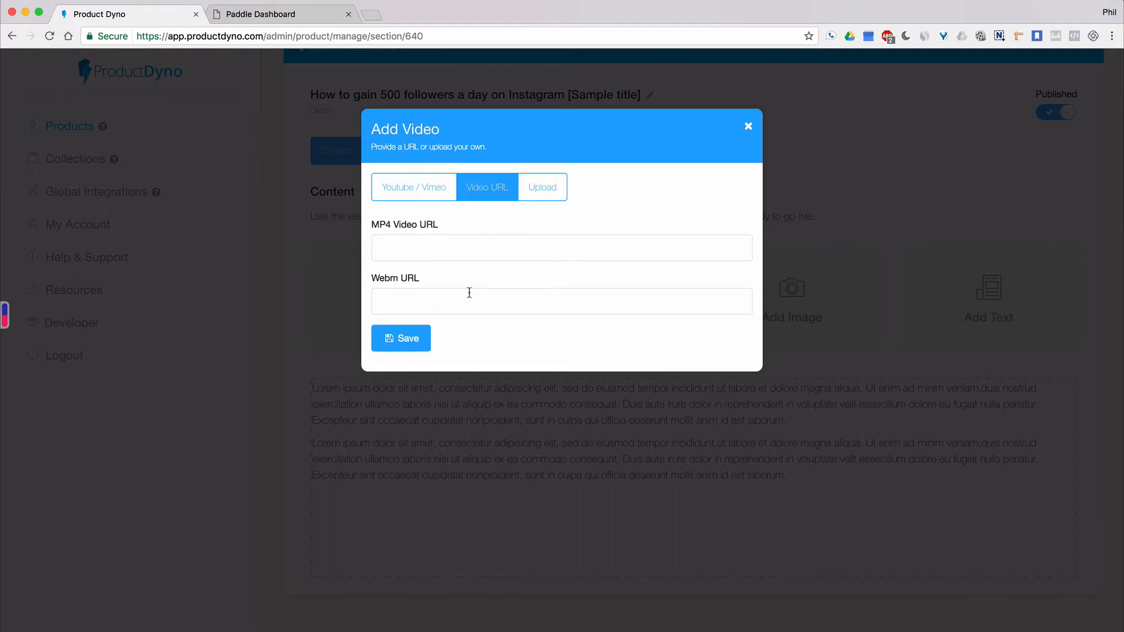
click(550, 196)
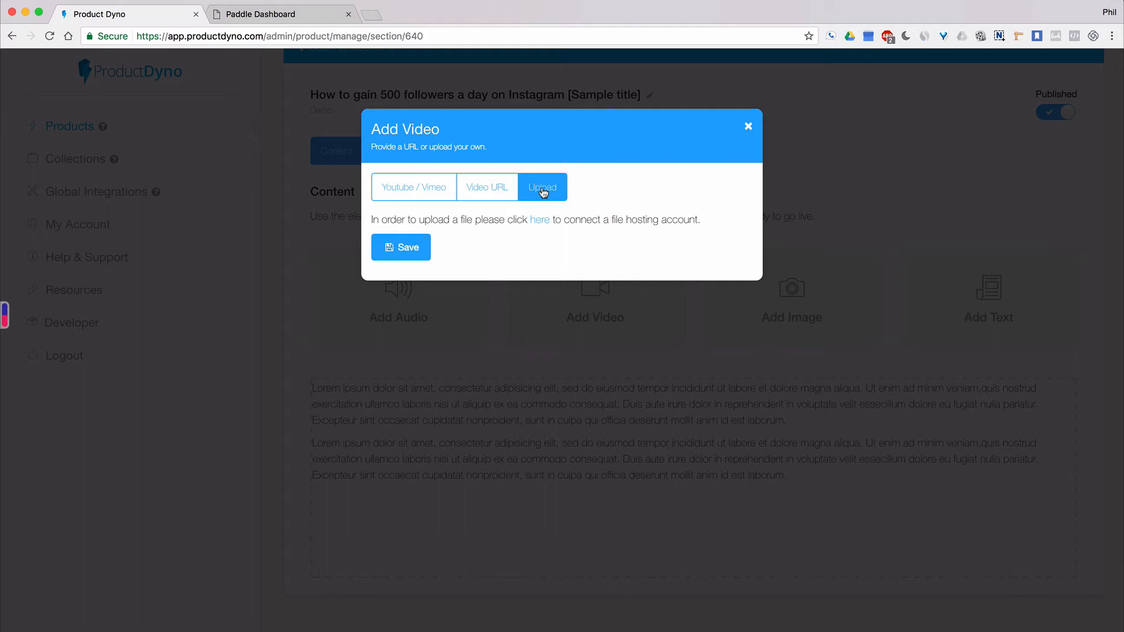
click(748, 127)
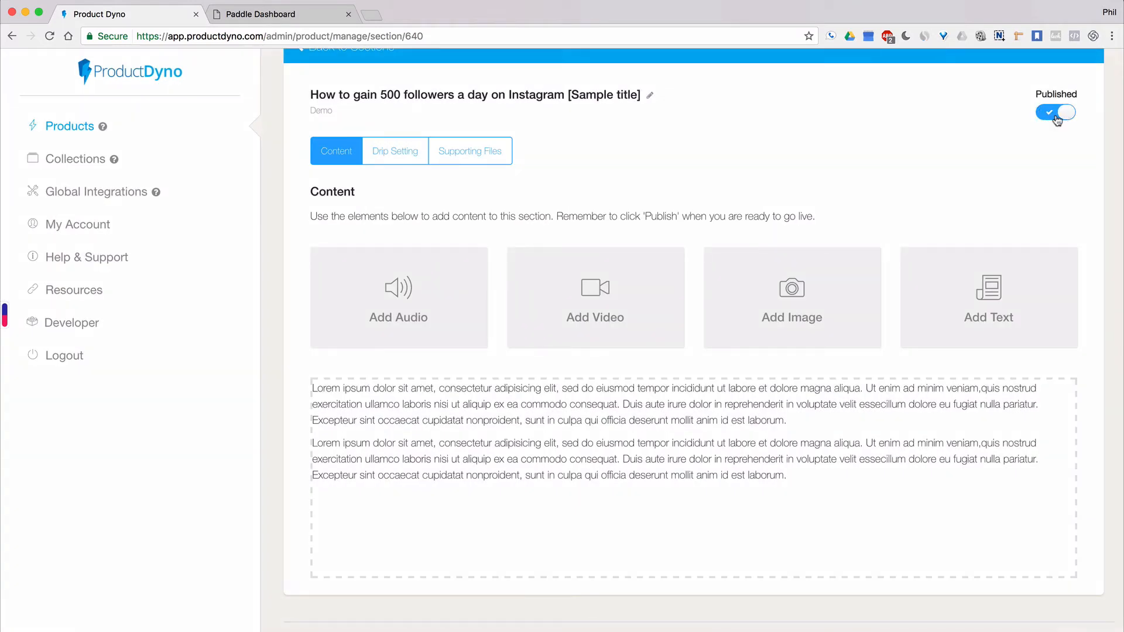
Step: View the sub-section's drip settings and supporting files, and return to the Demo product's management overview
click(395, 152)
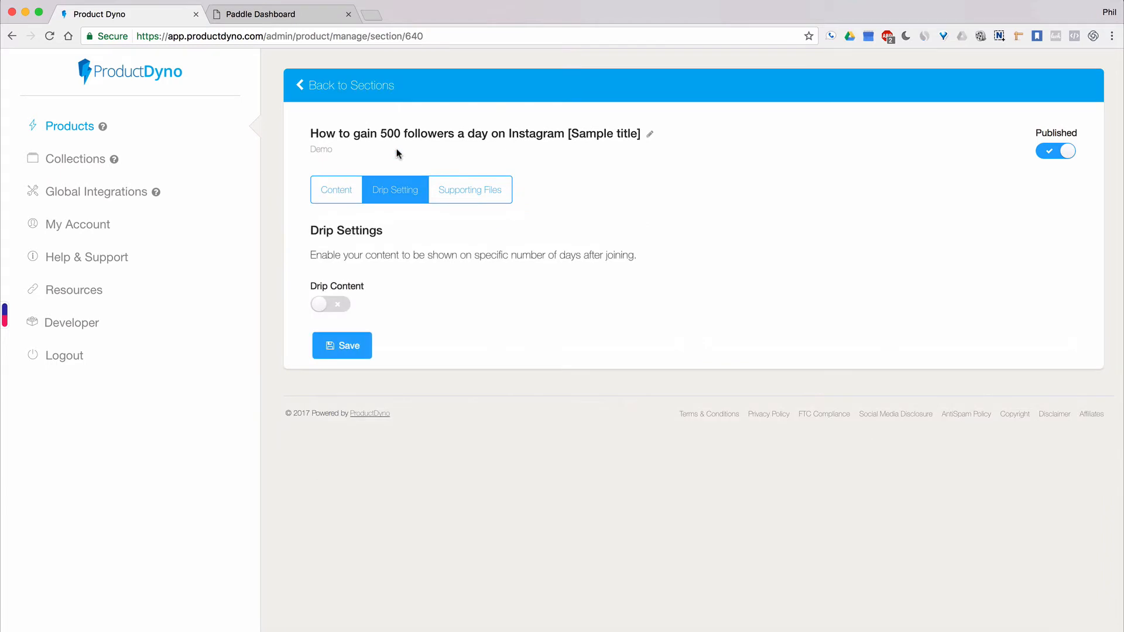
click(479, 199)
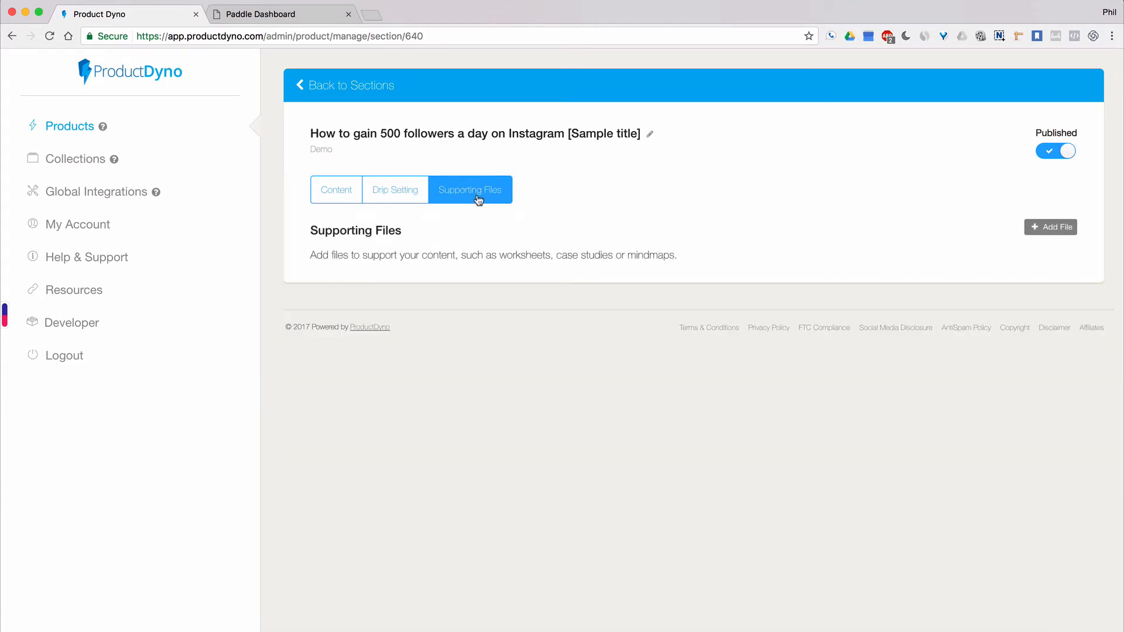
click(373, 85)
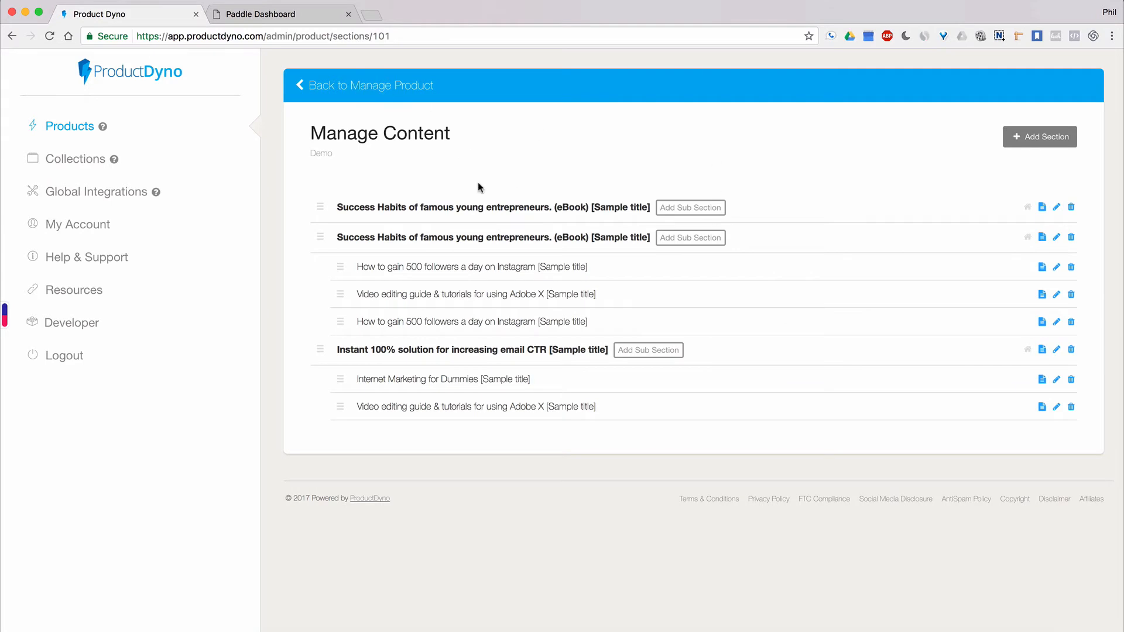
click(353, 86)
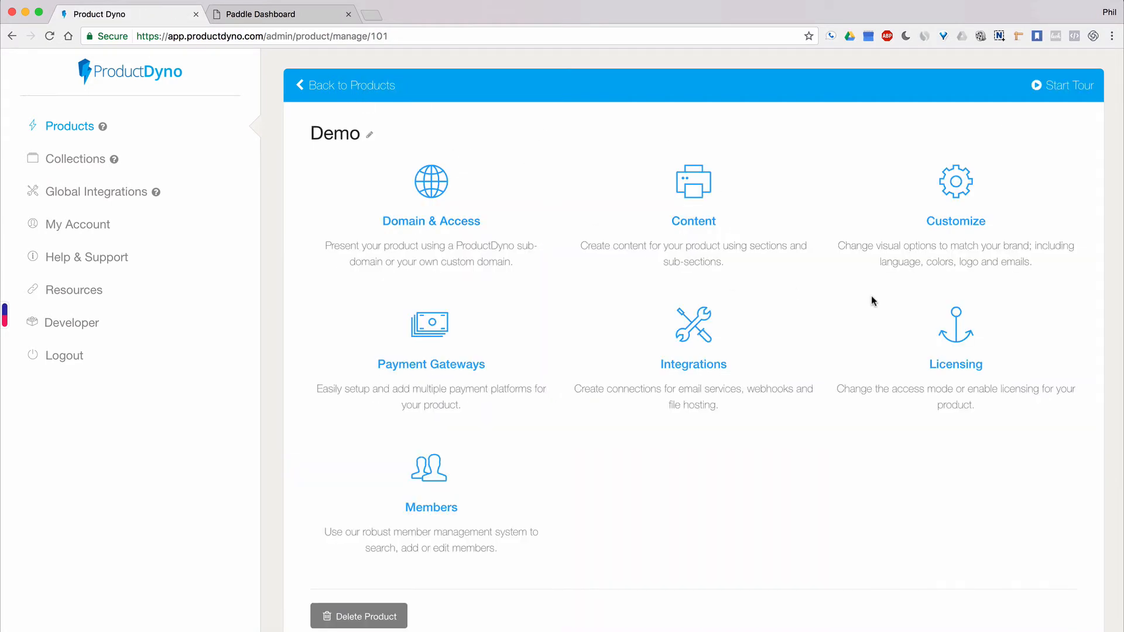
Step: Open the Demo product's customization settings and view the selectable themes without changing the theme
click(955, 193)
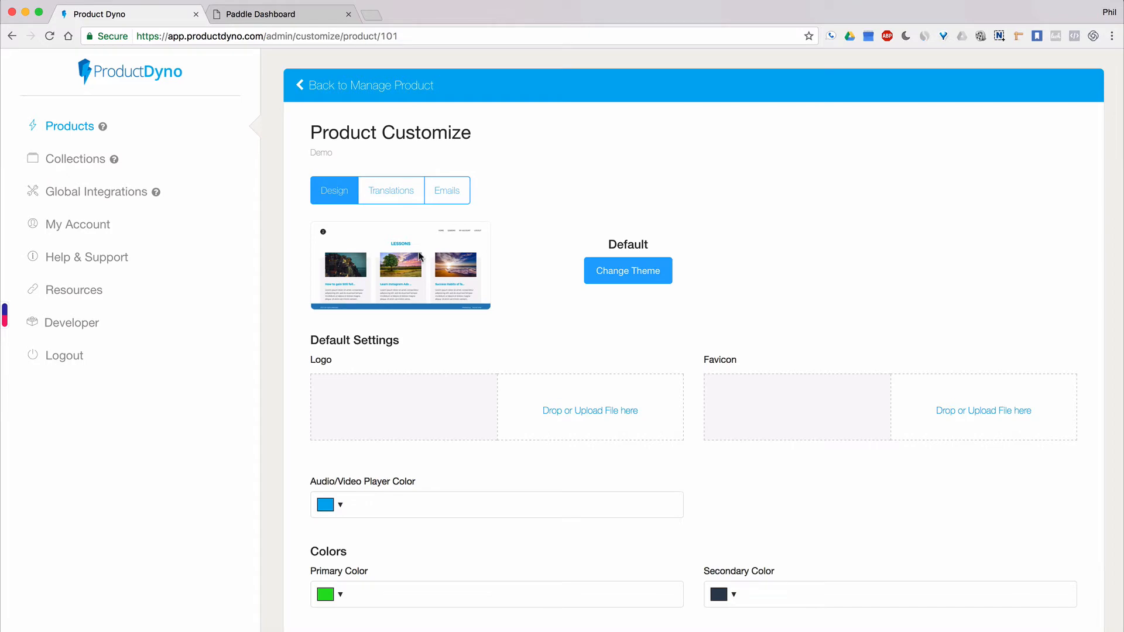
click(637, 271)
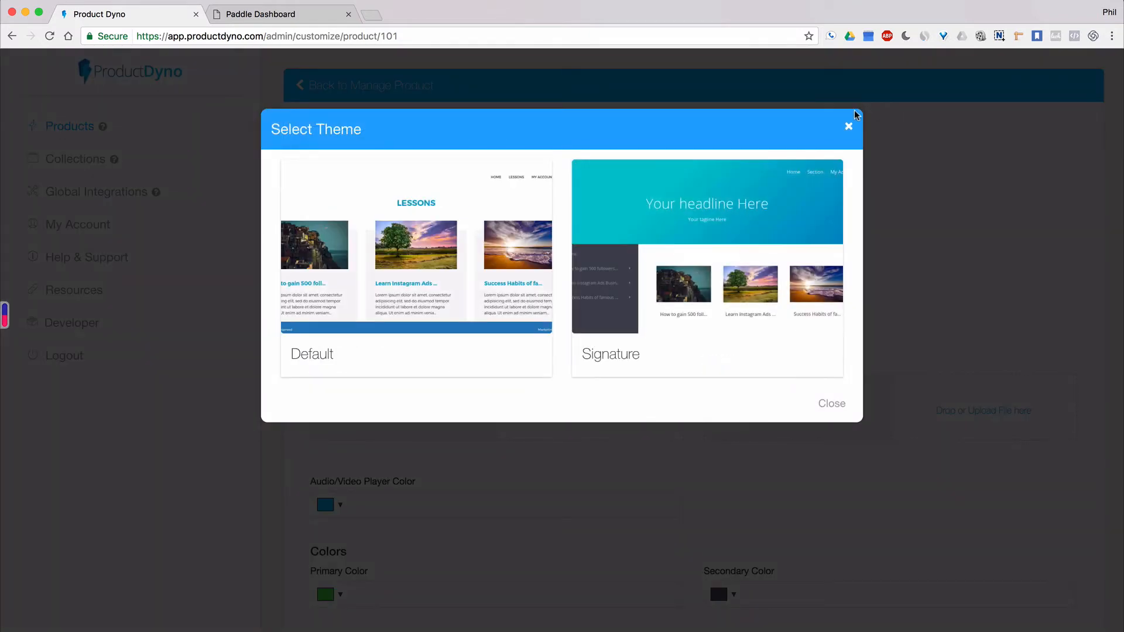
click(848, 126)
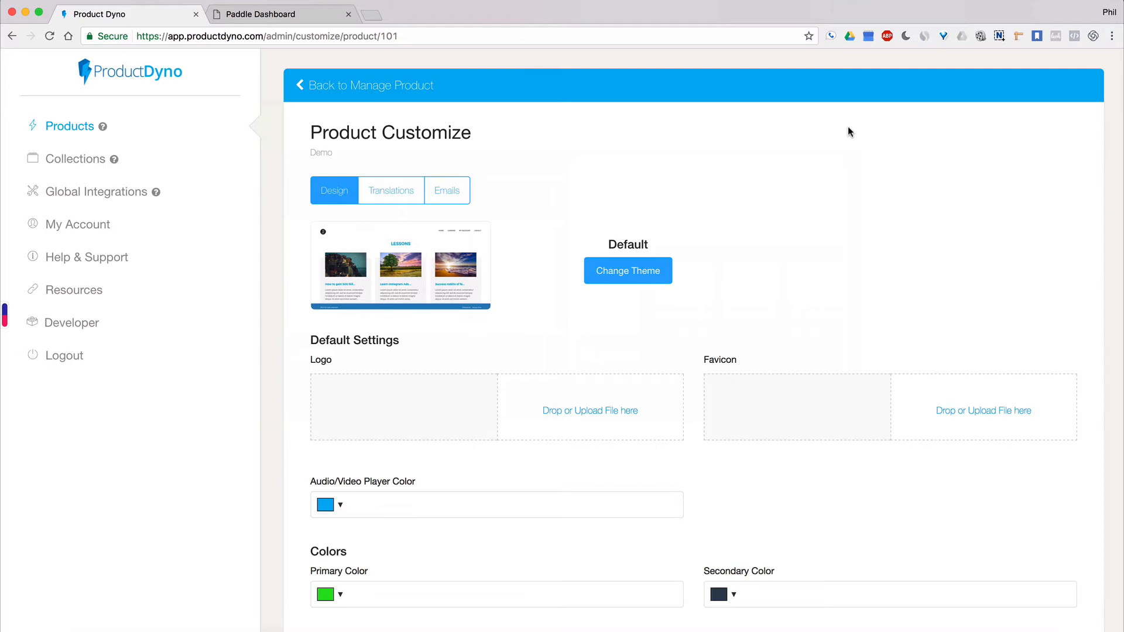
Step: Review the Demo product's design settings, from logo, favicon and colors through custom navigation links and footer to the tagline fields
scroll(810, 175, down, 3)
scroll(809, 172, down, 2)
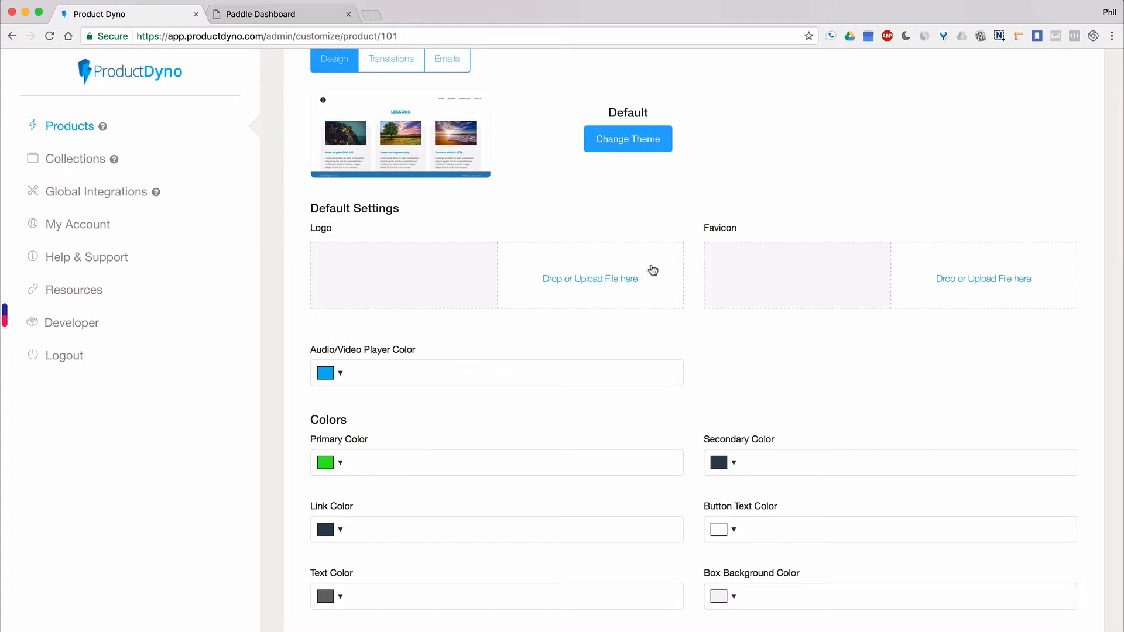
scroll(646, 256, down, 1)
scroll(646, 256, down, 3)
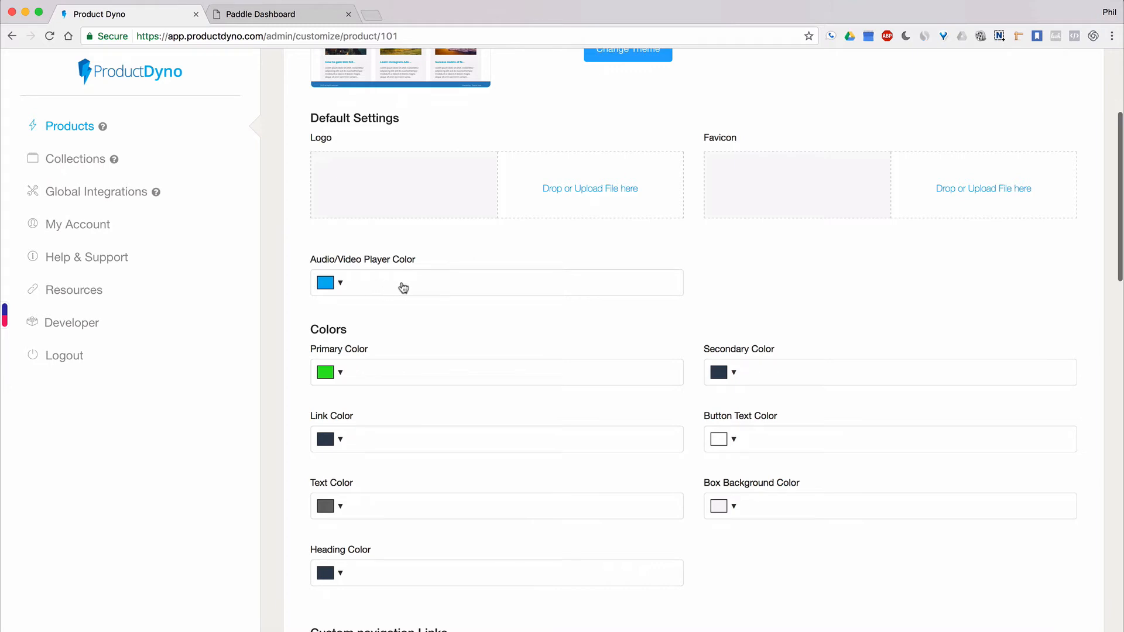
scroll(468, 291, down, 6)
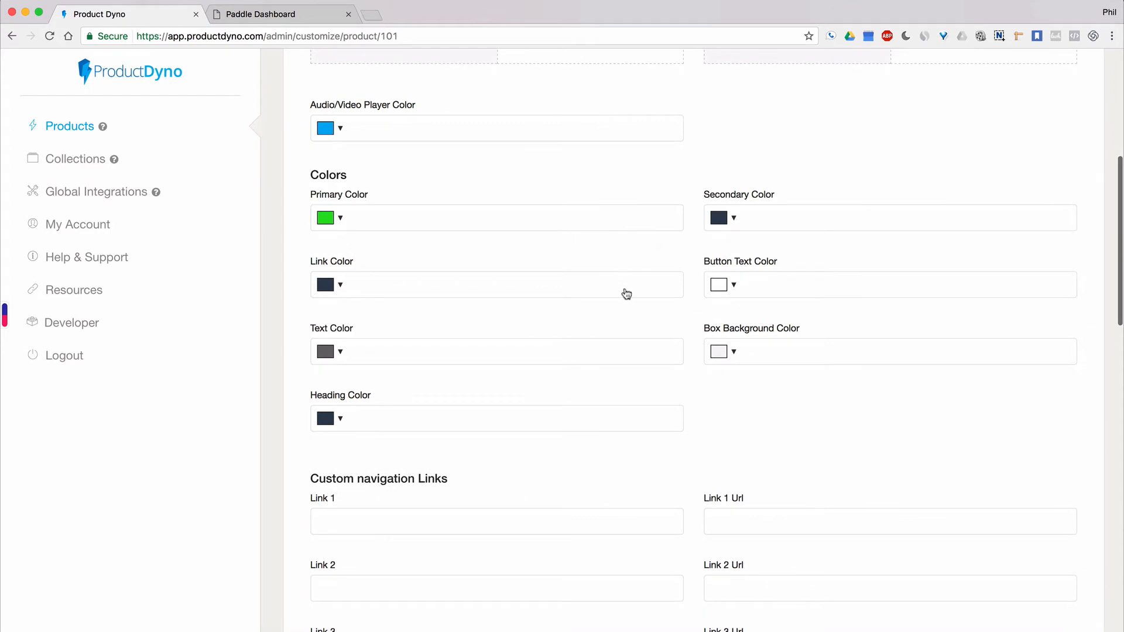
scroll(624, 289, down, 6)
scroll(620, 203, down, 9)
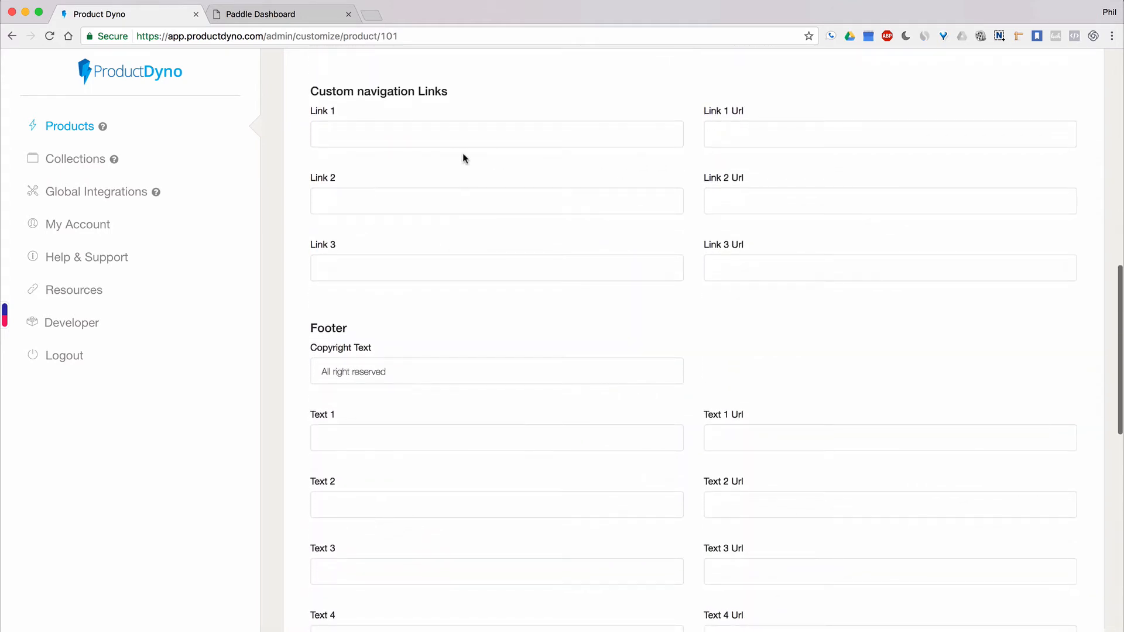
scroll(628, 274, down, 8)
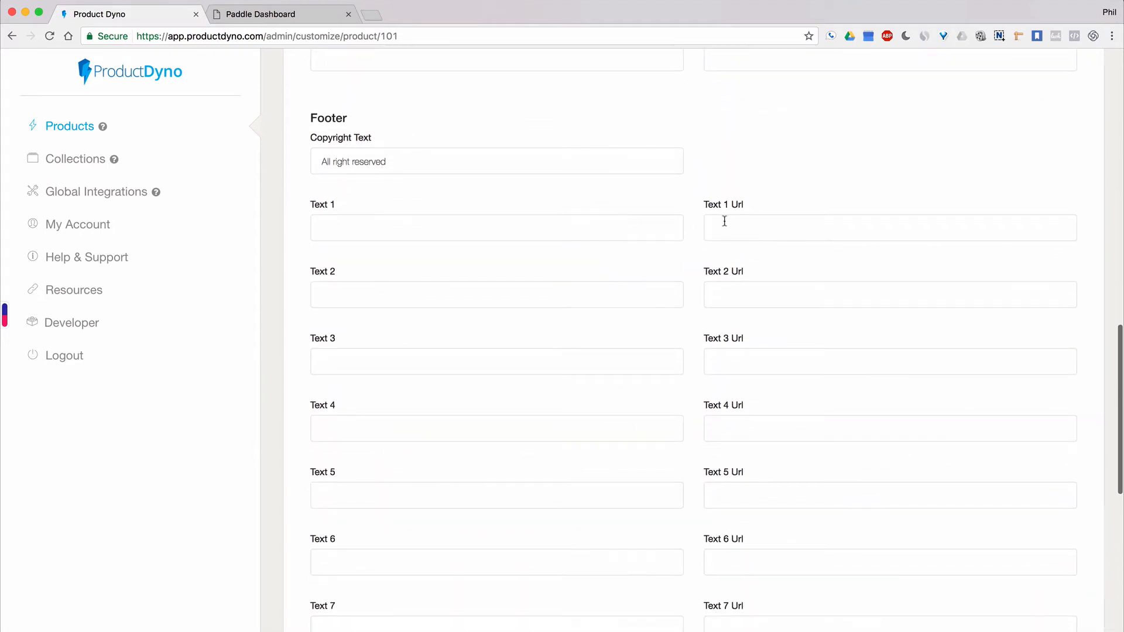
scroll(723, 220, down, 4)
scroll(706, 222, down, 7)
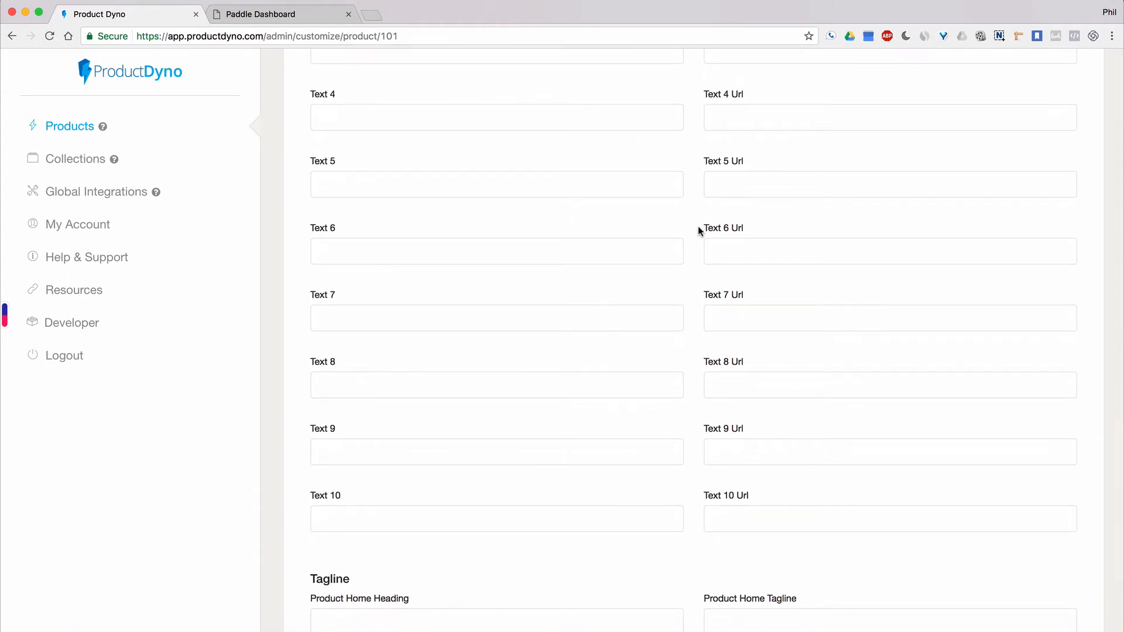
scroll(698, 230, down, 2)
scroll(698, 227, down, 7)
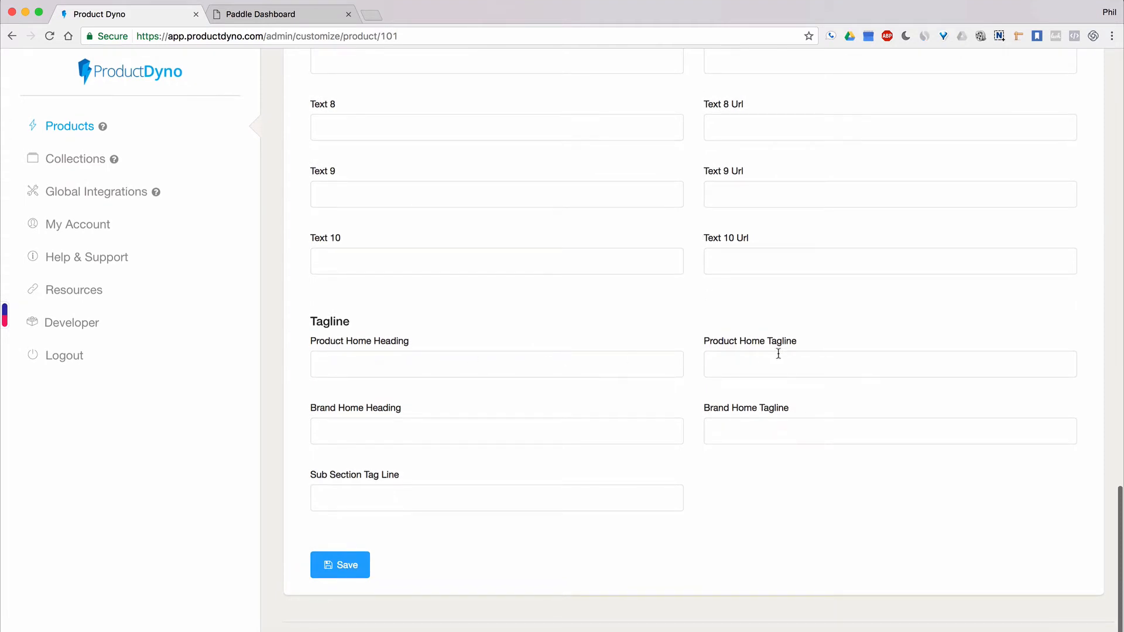
scroll(651, 319, up, 20)
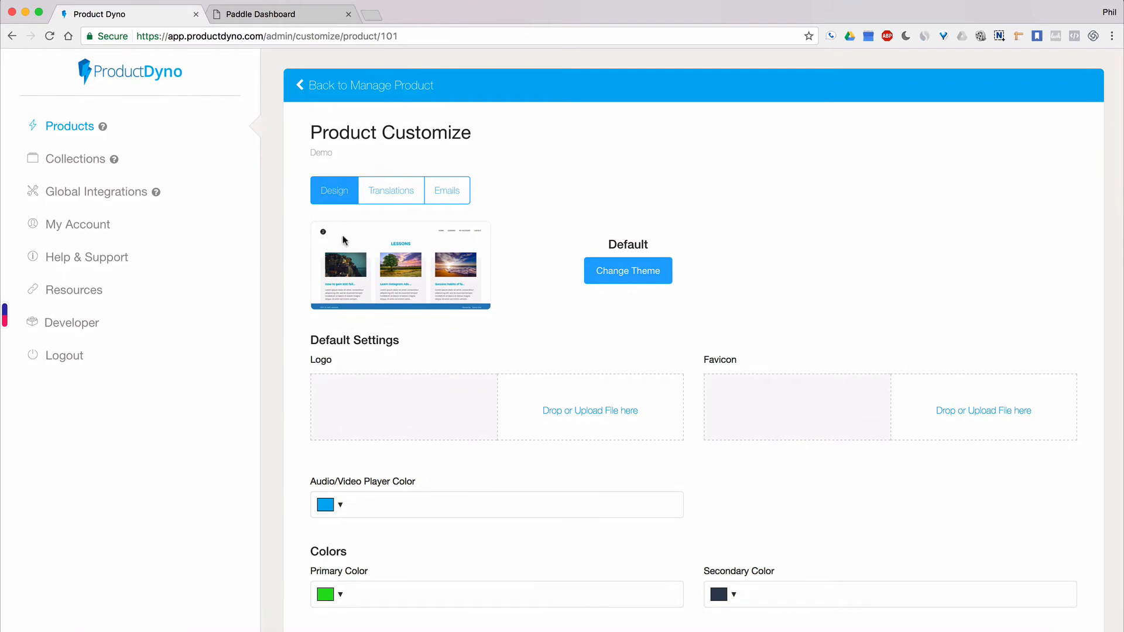
Step: Review the Demo product's translation texts for the Section, Auth, License and Navigation groups
click(388, 201)
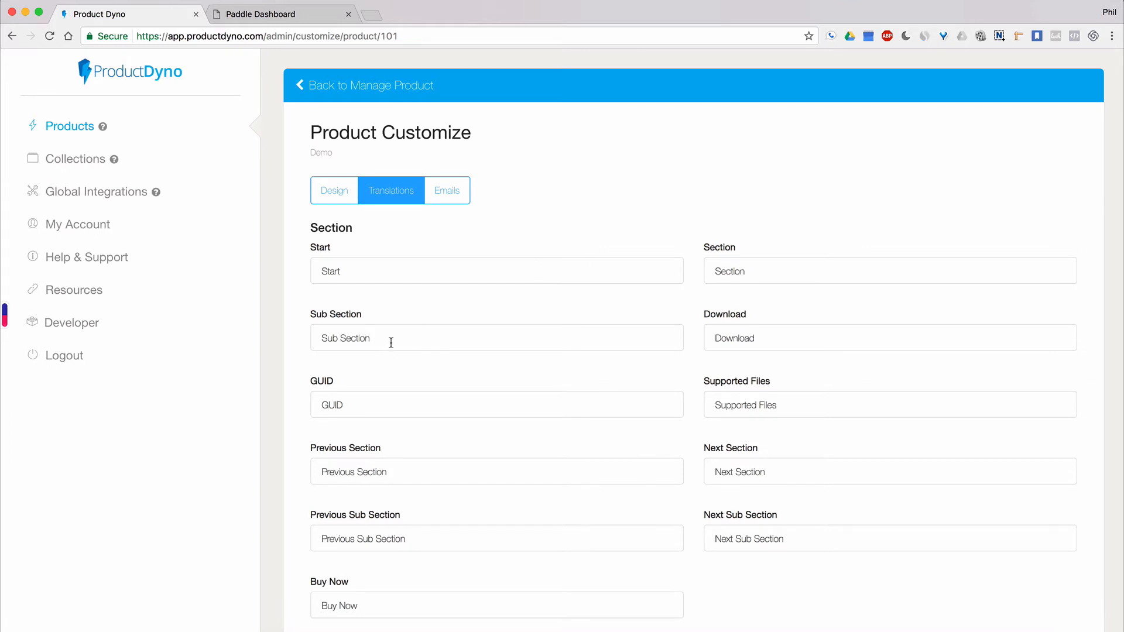
scroll(524, 351, down, 5)
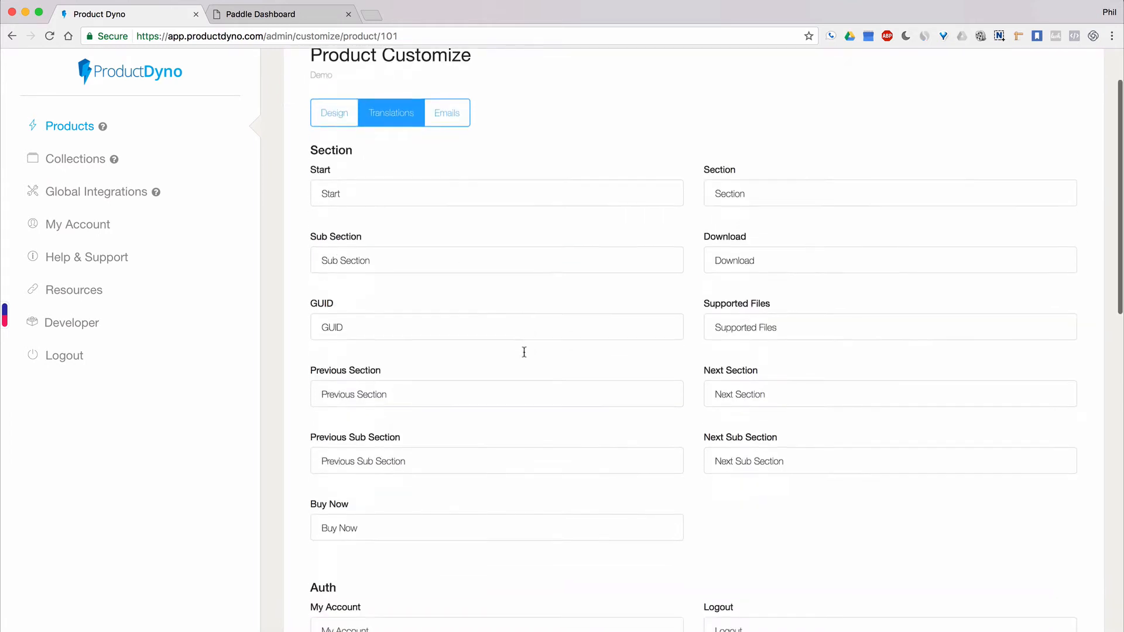
scroll(524, 354, down, 5)
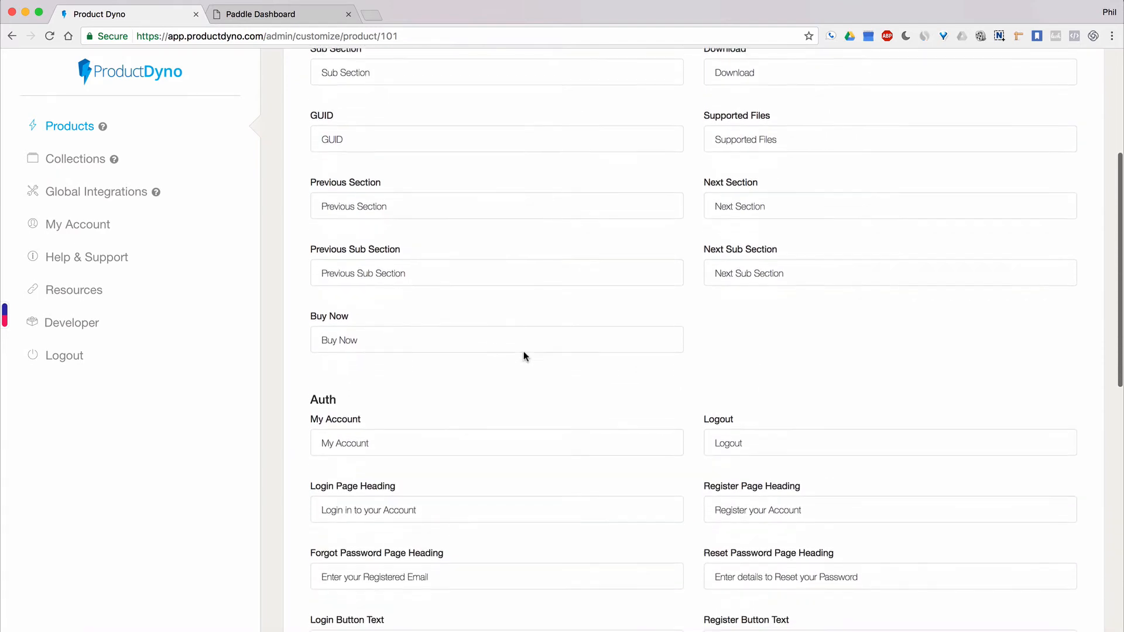
scroll(523, 356, down, 5)
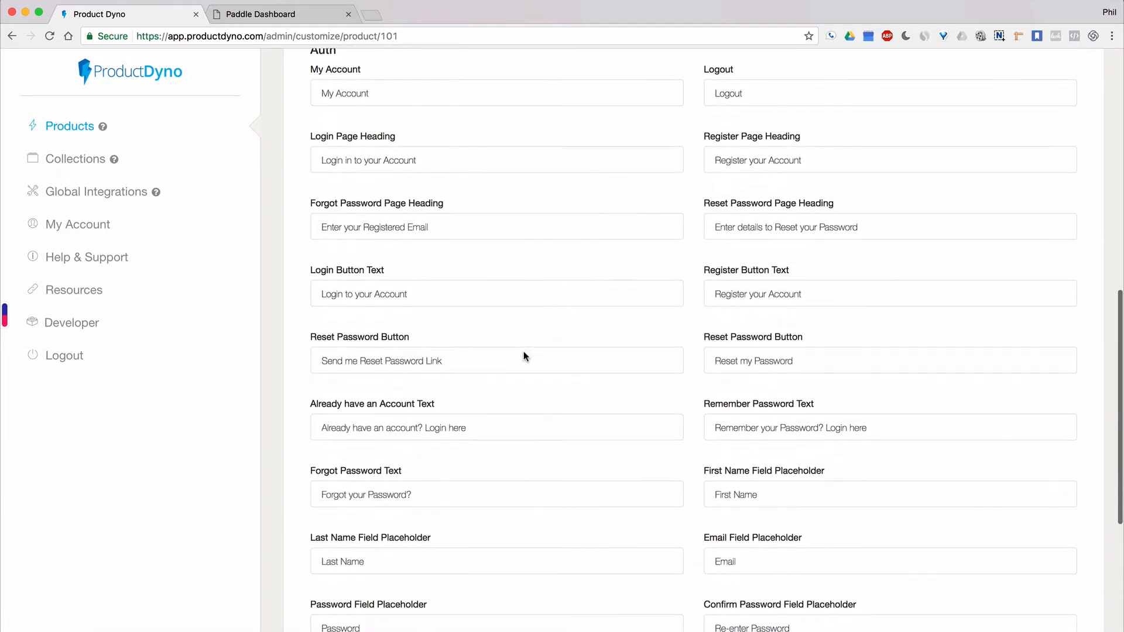
scroll(524, 355, down, 1)
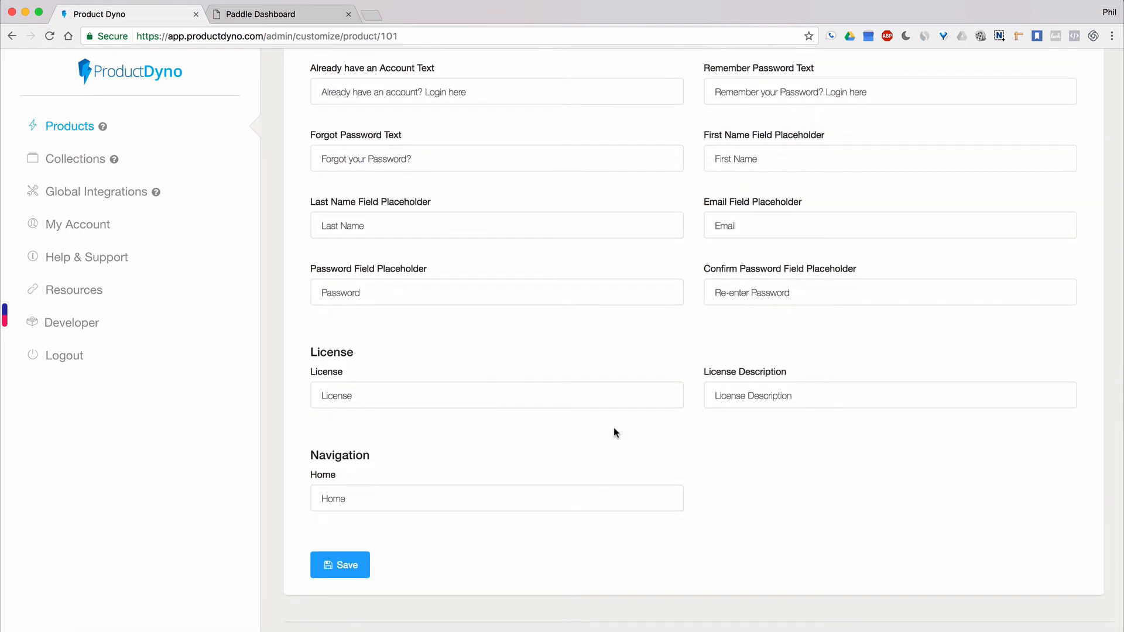
scroll(617, 383, up, 1)
scroll(616, 382, up, 15)
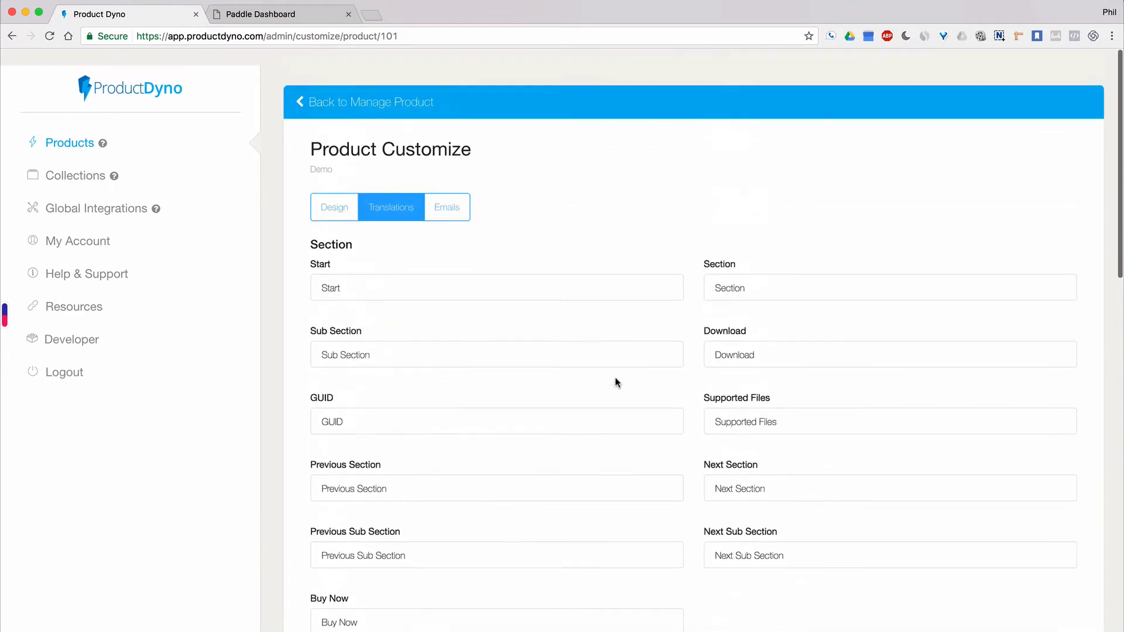
Step: Examine the Welcome, Reset Password, Expiring Soon and Access Revoked email templates, including the placeholder tags of the Access Revoked email
click(459, 201)
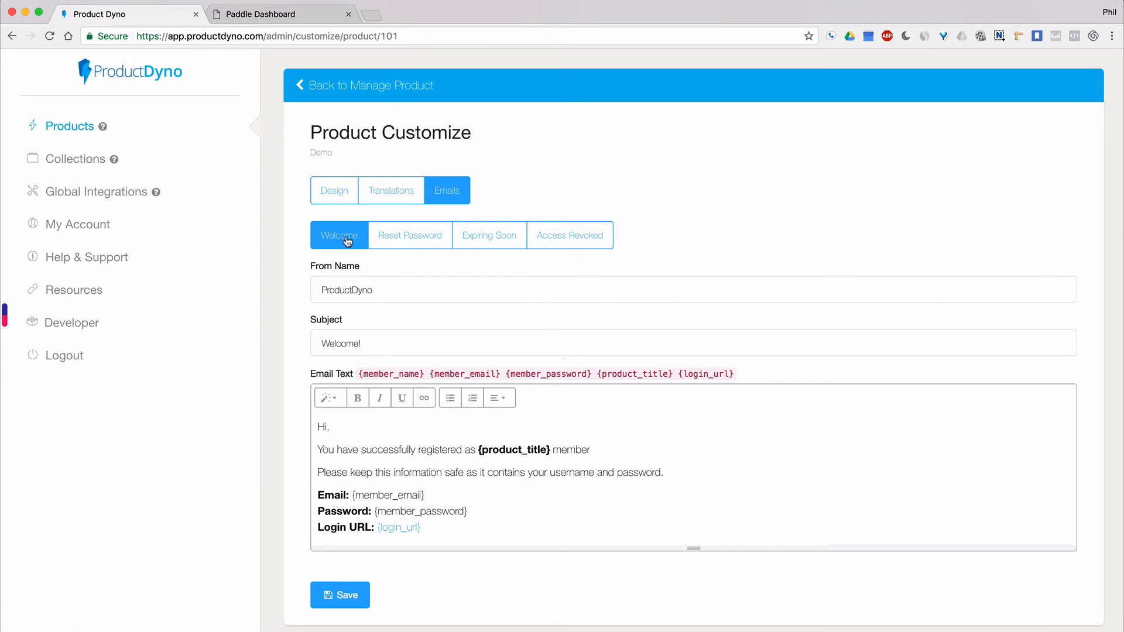
click(408, 240)
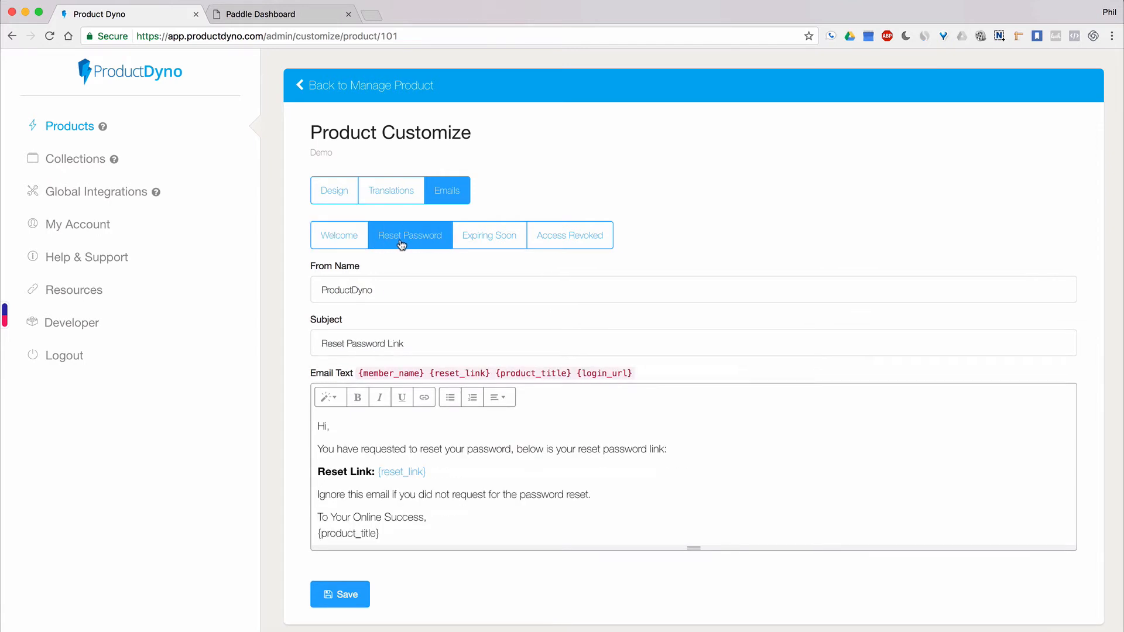
click(499, 241)
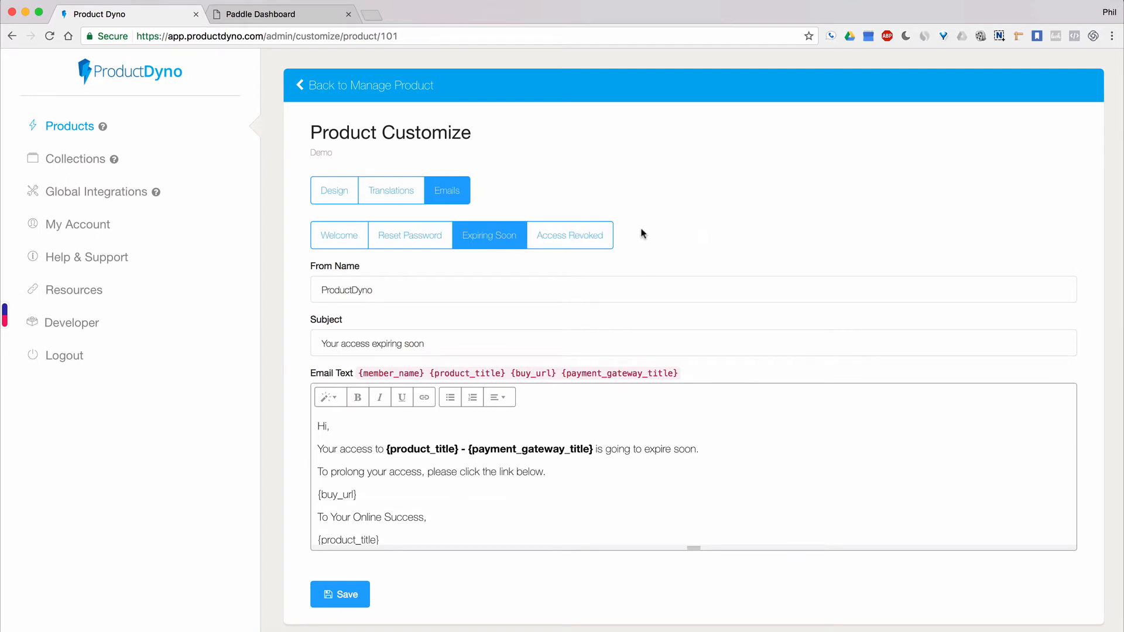
click(571, 240)
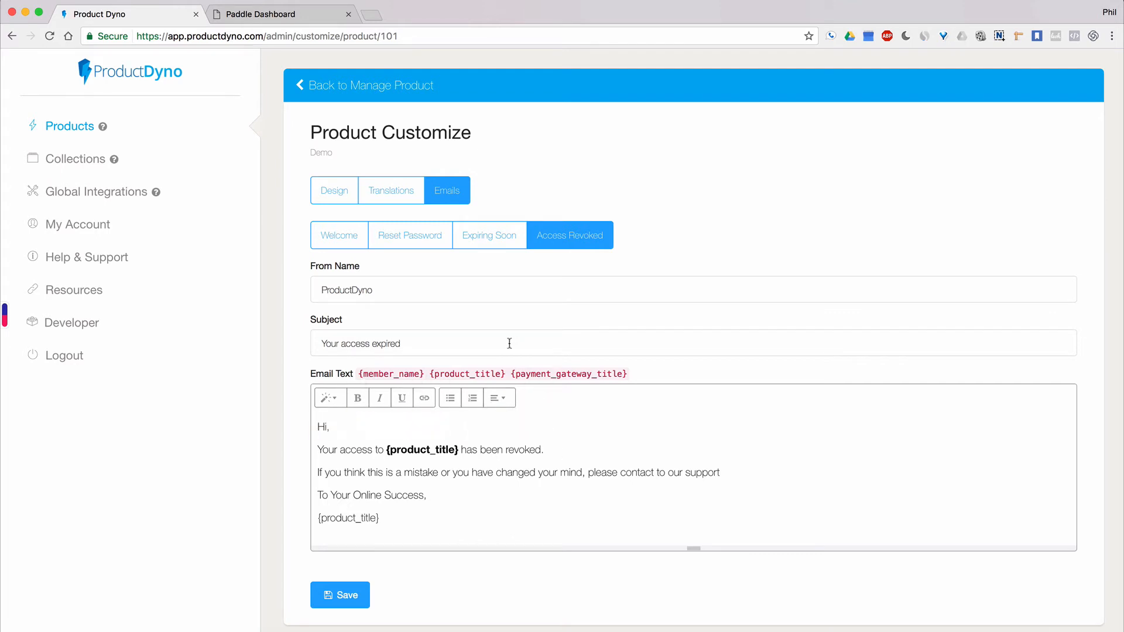
click(514, 375)
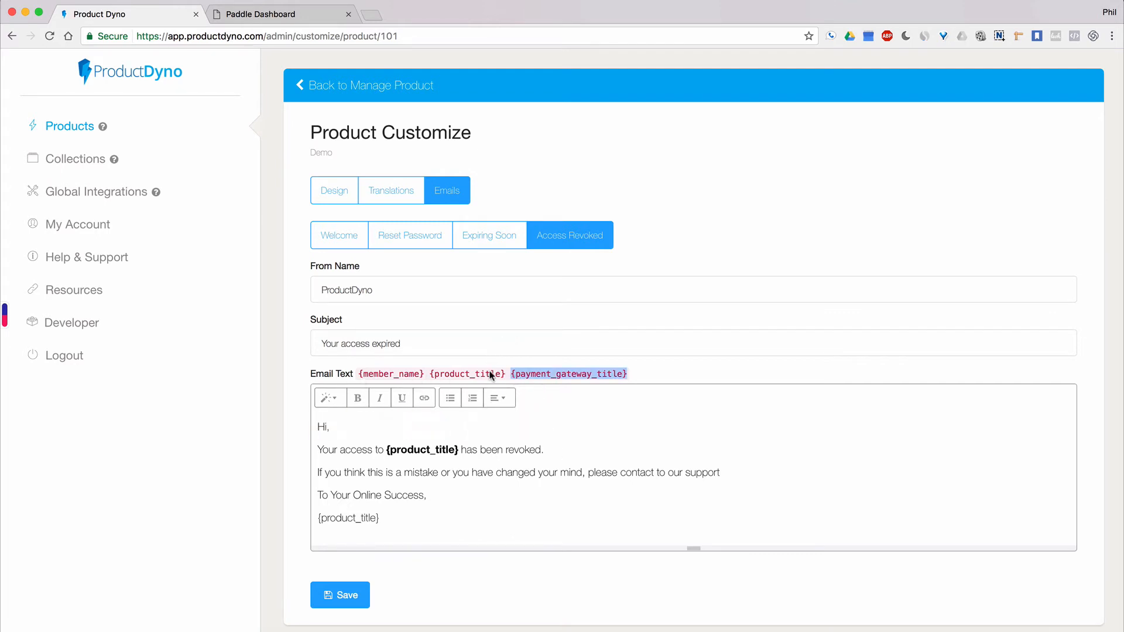
drag(504, 373, 481, 376)
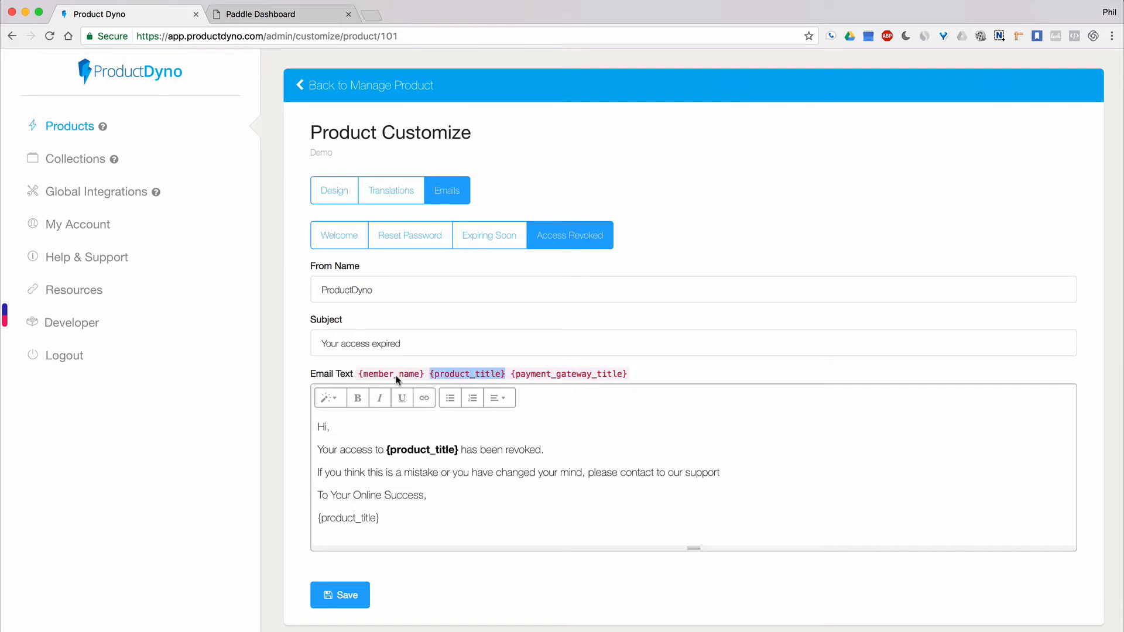
Step: Open the Demo product's payment gateways and examine the new-gateway form for Stripe, Paddle and Gumroad without saving a gateway
click(349, 86)
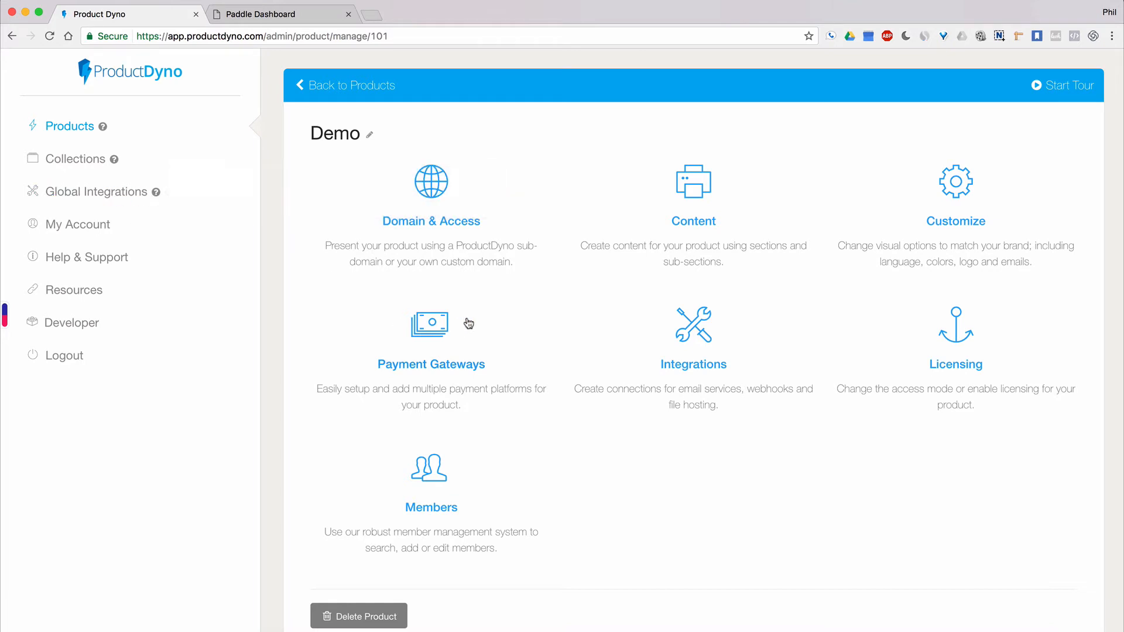
click(418, 348)
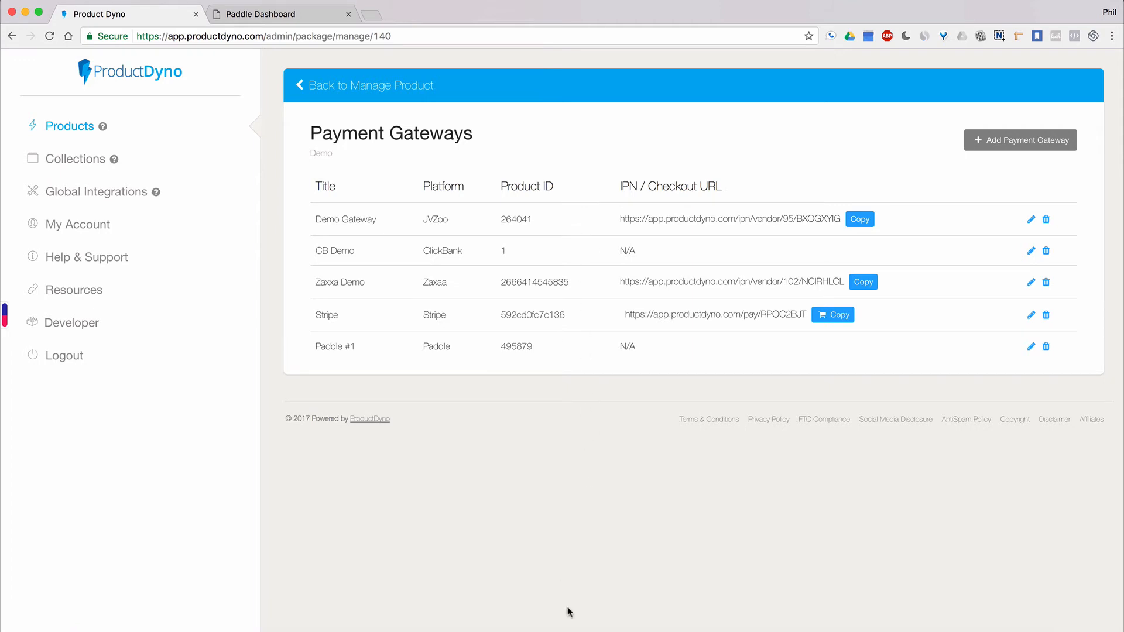
click(1001, 142)
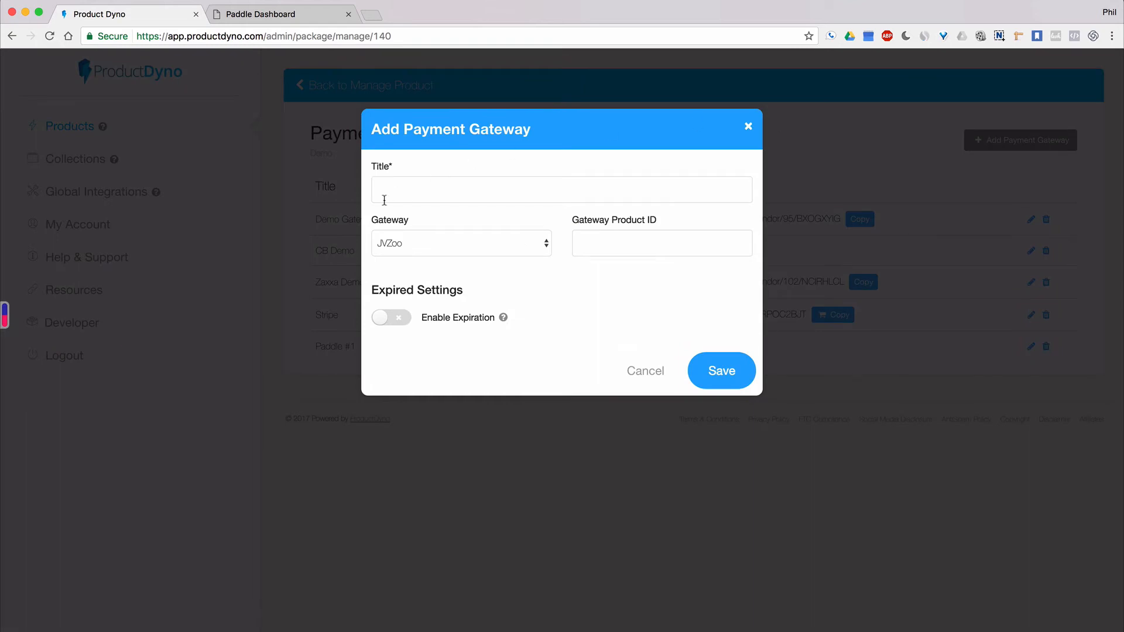
click(424, 248)
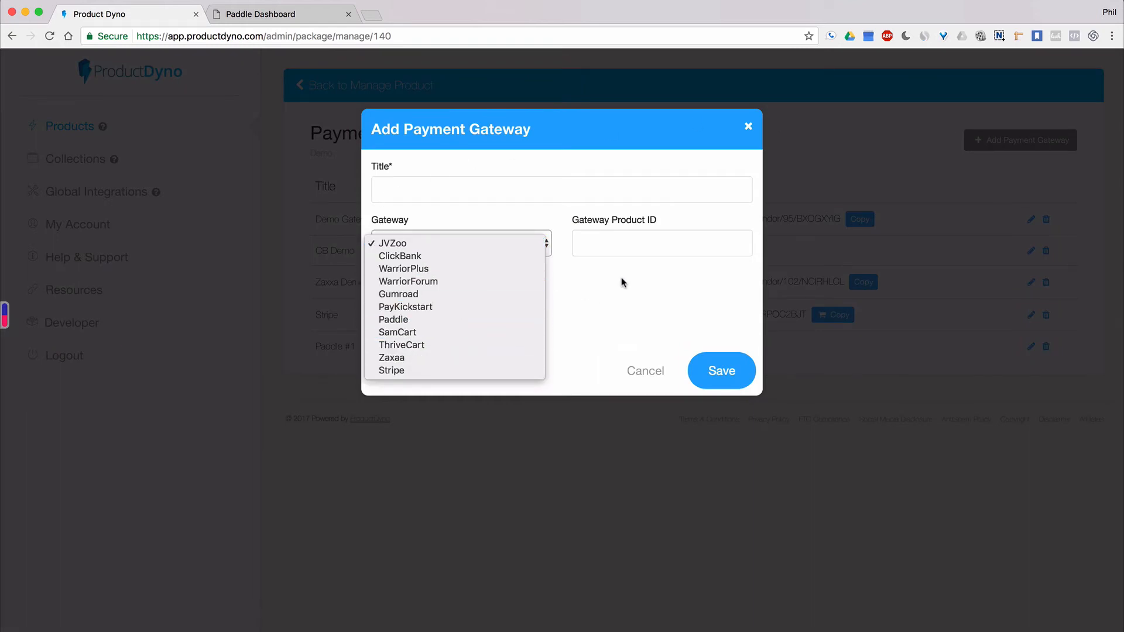
click(393, 369)
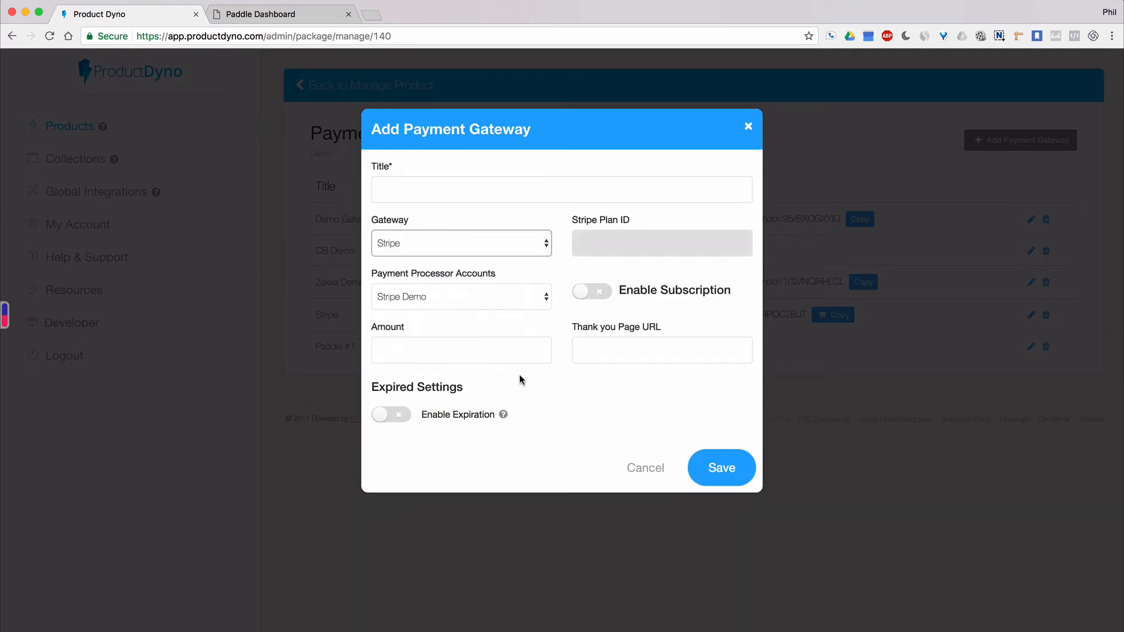
click(445, 243)
click(428, 195)
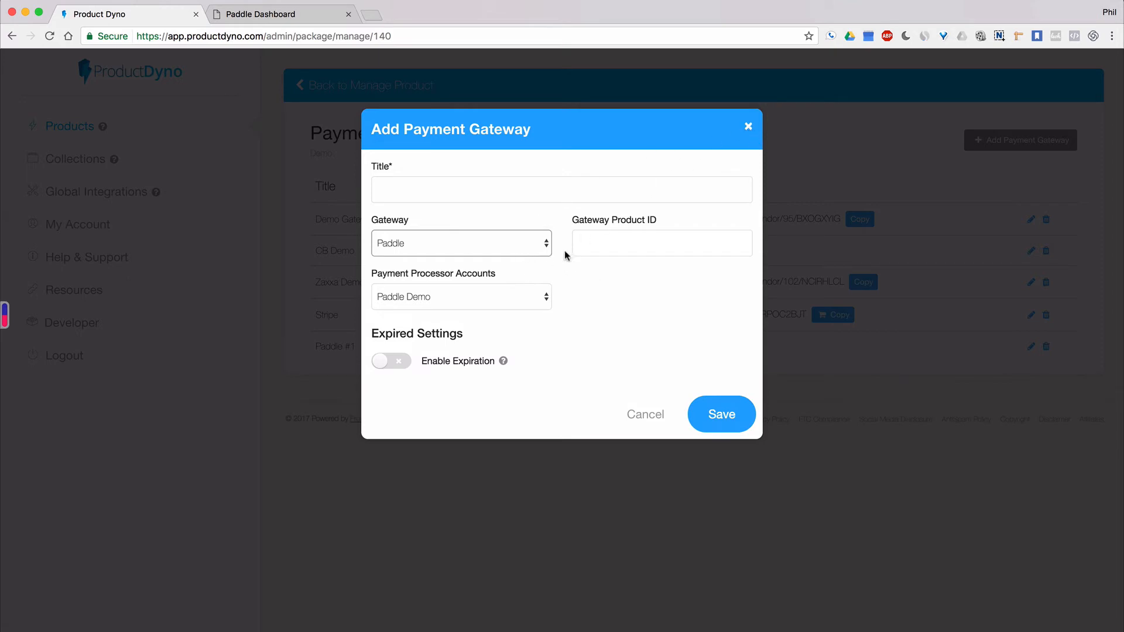
click(539, 245)
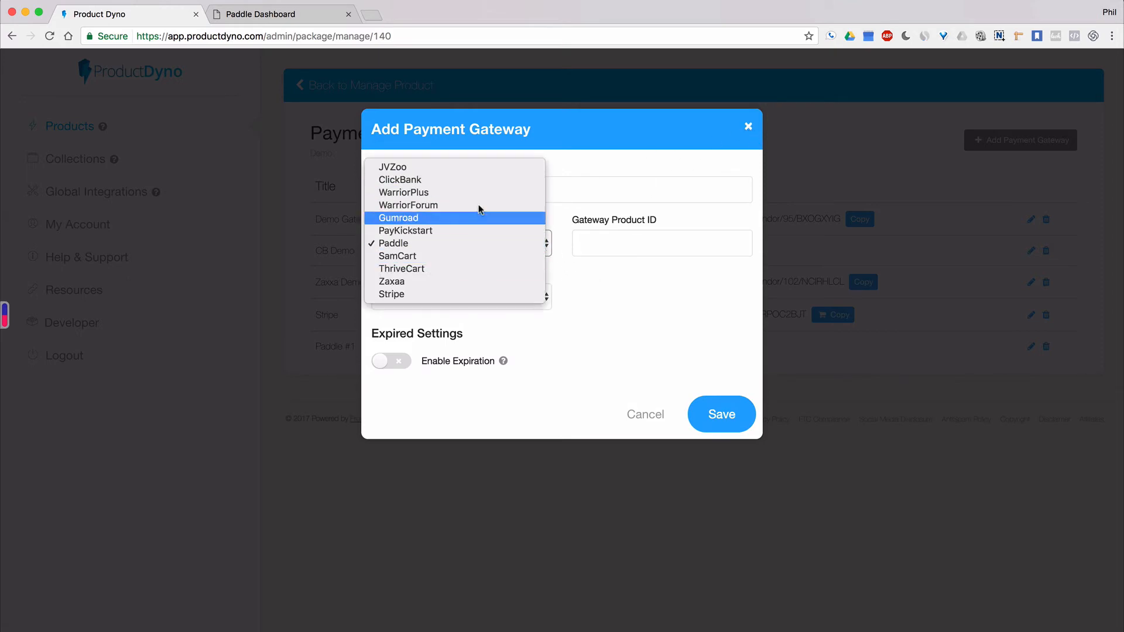
click(422, 217)
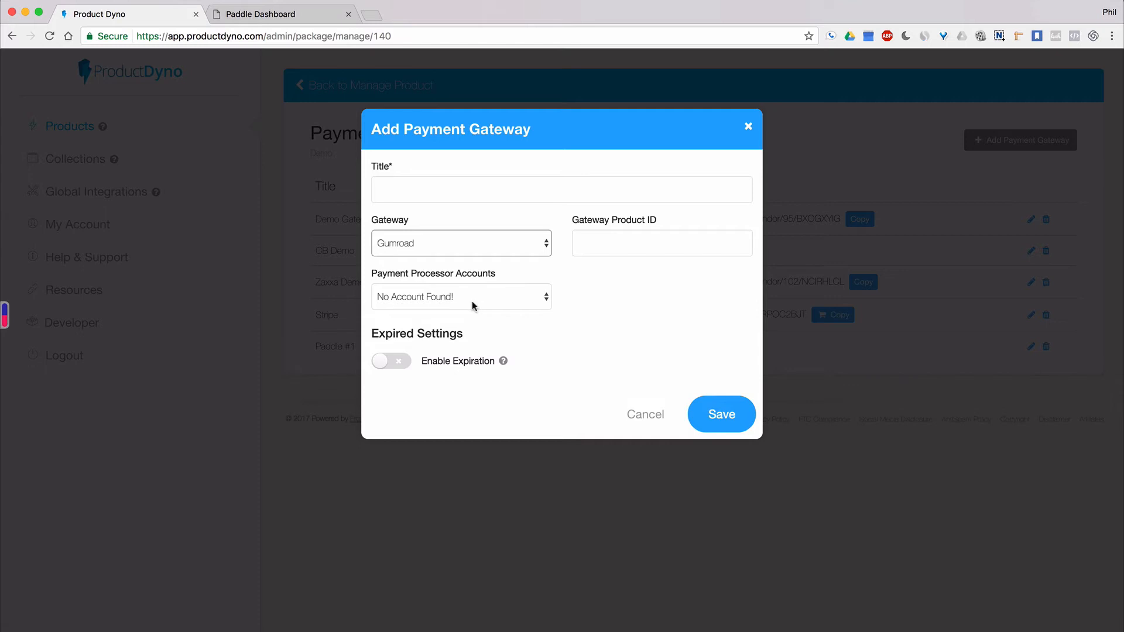
click(646, 416)
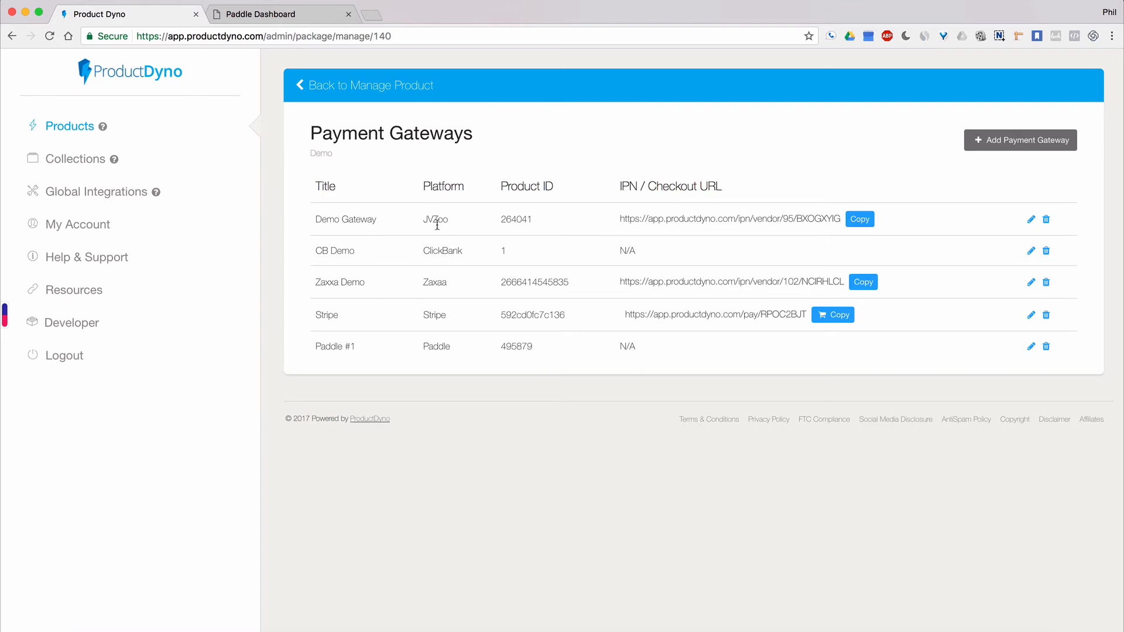
Step: Open the Demo product's integrations and check the selectable marketing email services, cancelling without adding one
click(353, 86)
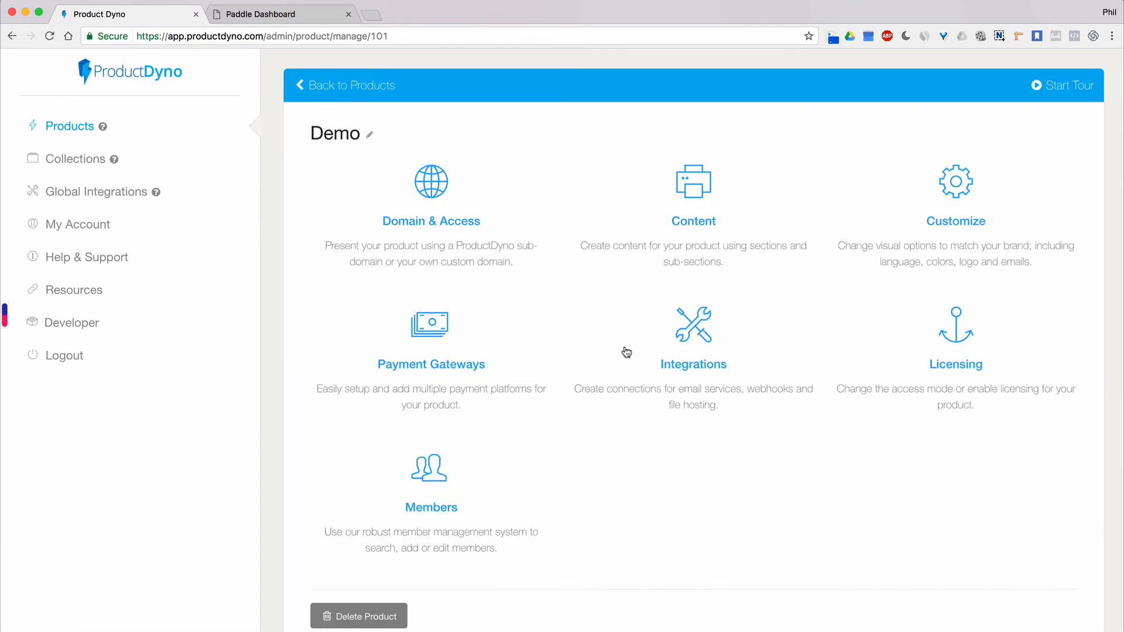
click(697, 335)
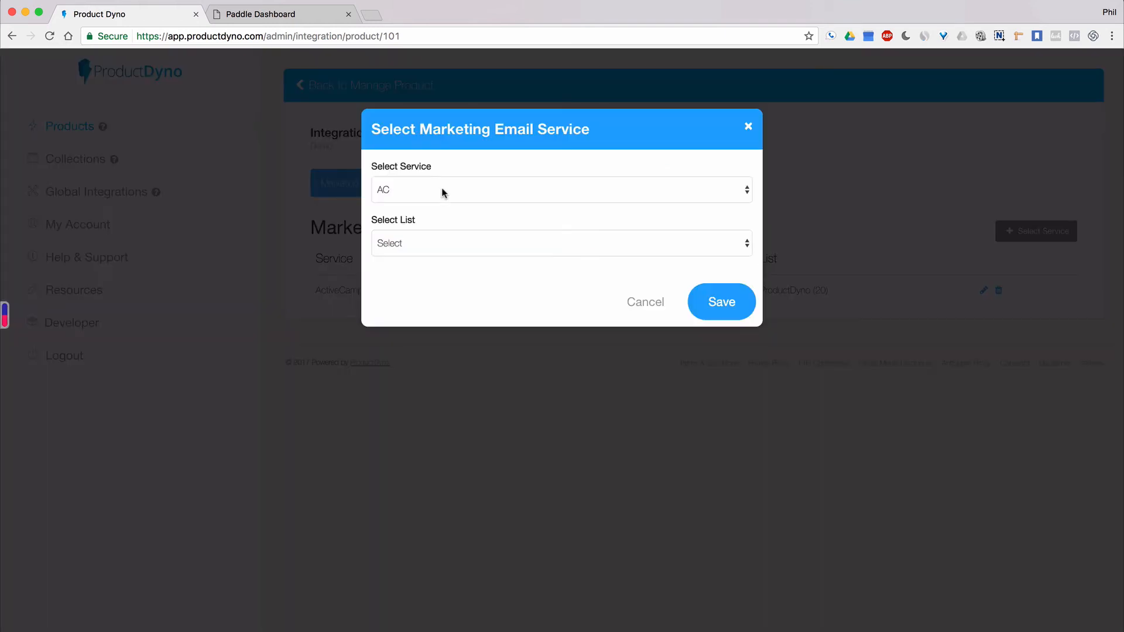
click(443, 193)
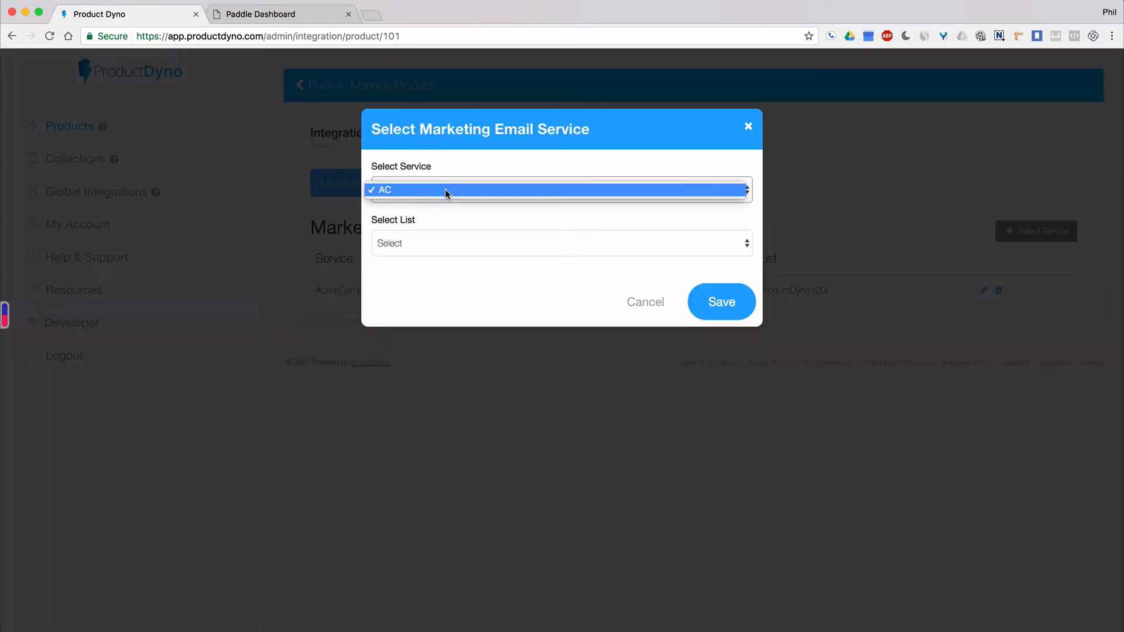
click(453, 189)
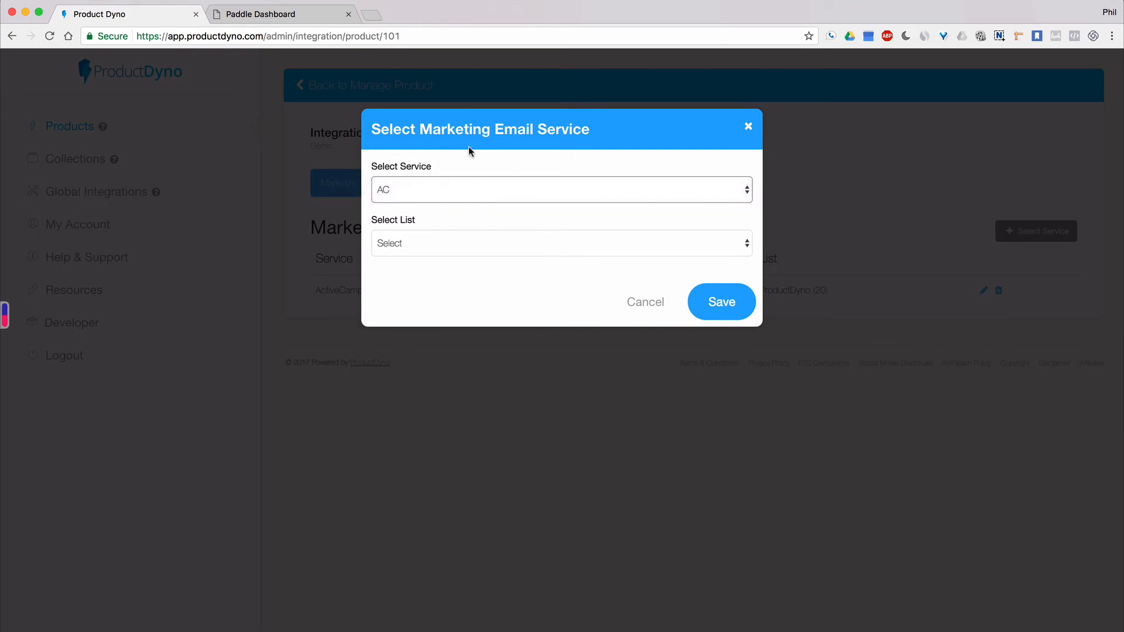
click(643, 302)
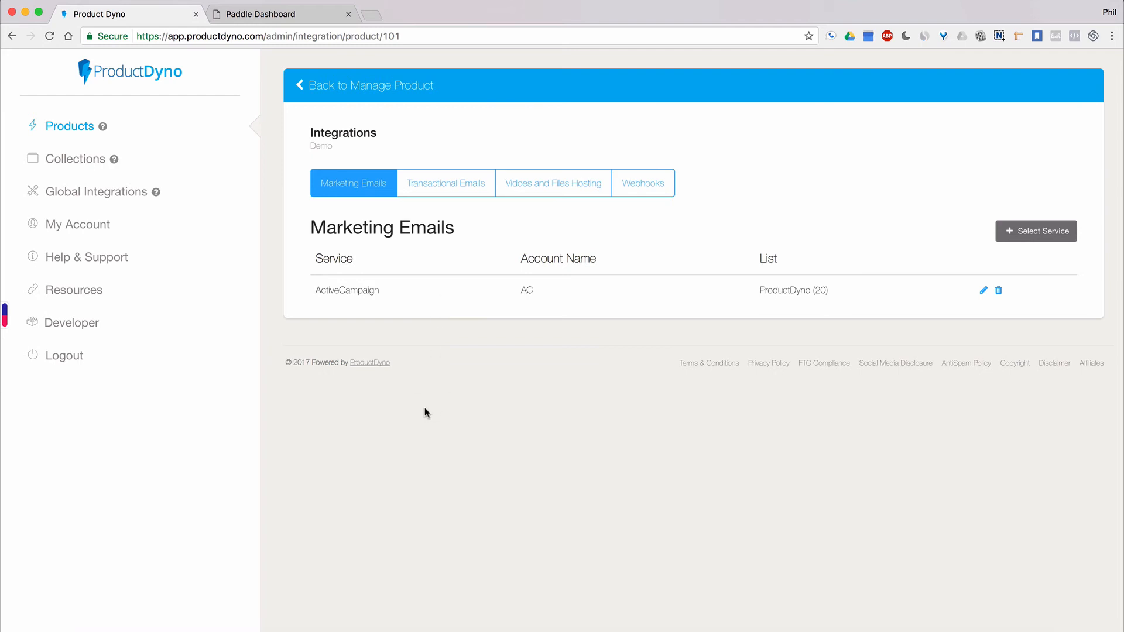
Step: Review the Demo product's transactional email options for ProductDyno and own SMTP, its video and file hosting accounts, and its webhooks
click(443, 185)
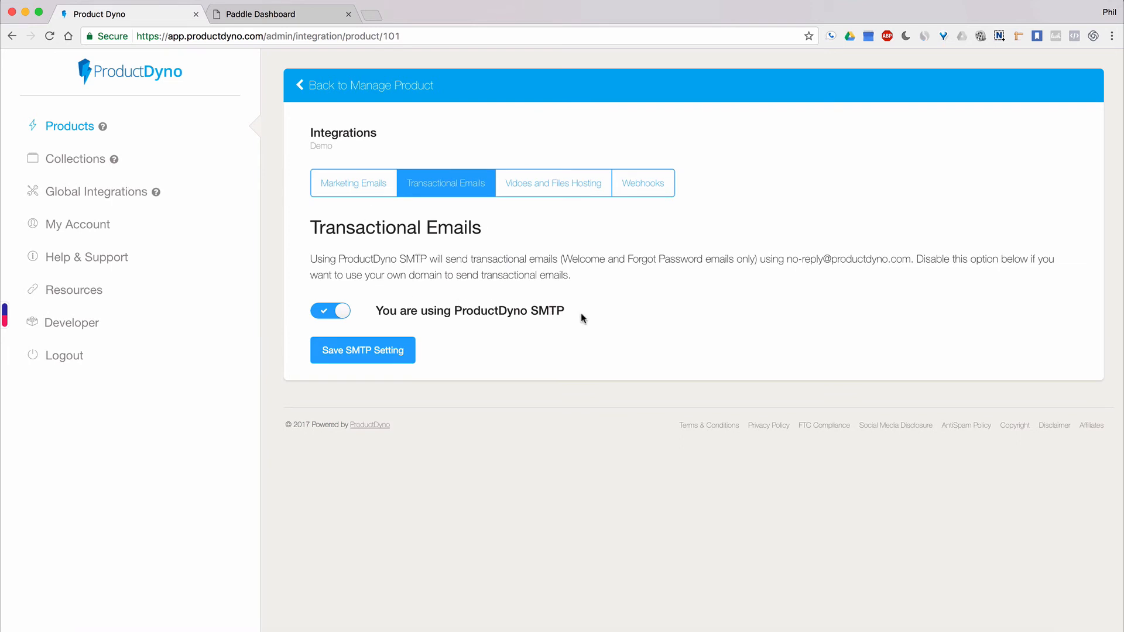
click(323, 316)
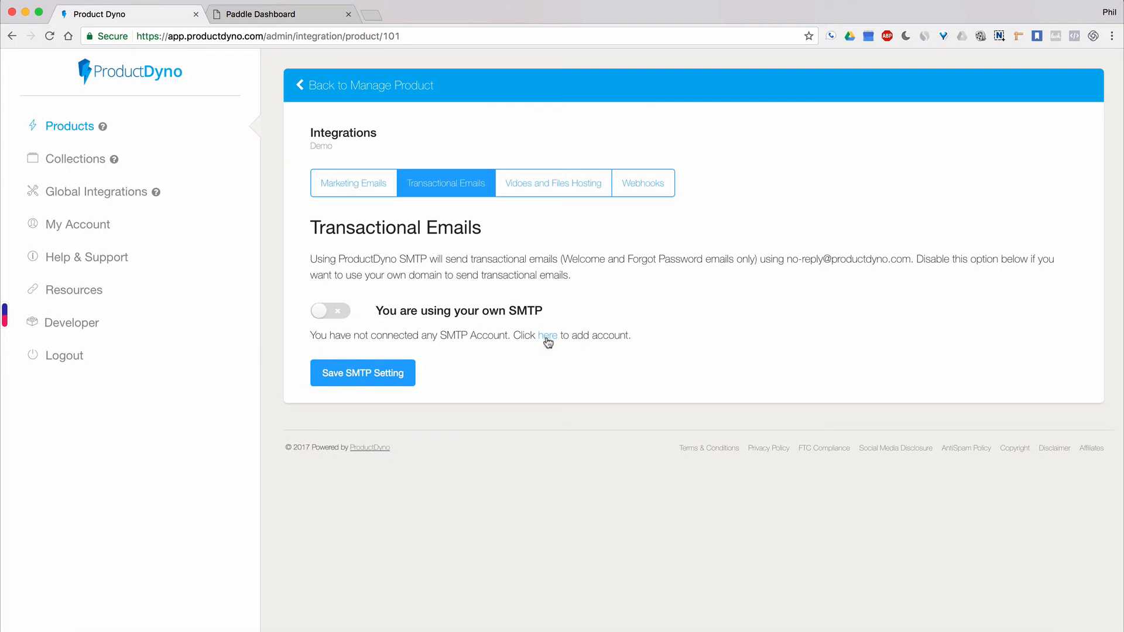
click(332, 311)
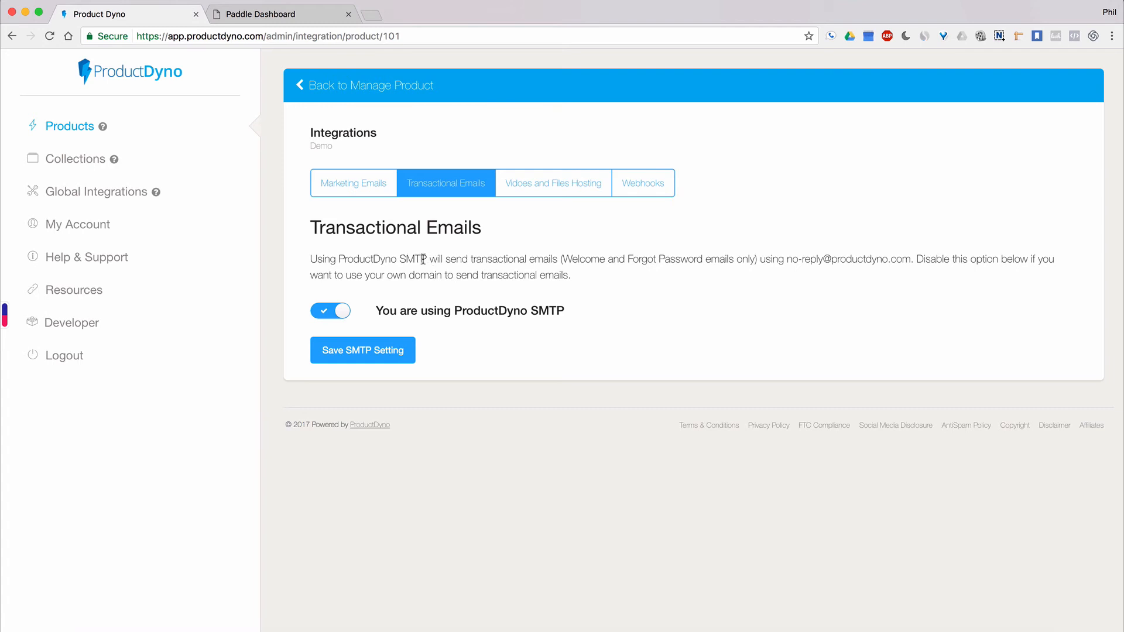
click(554, 190)
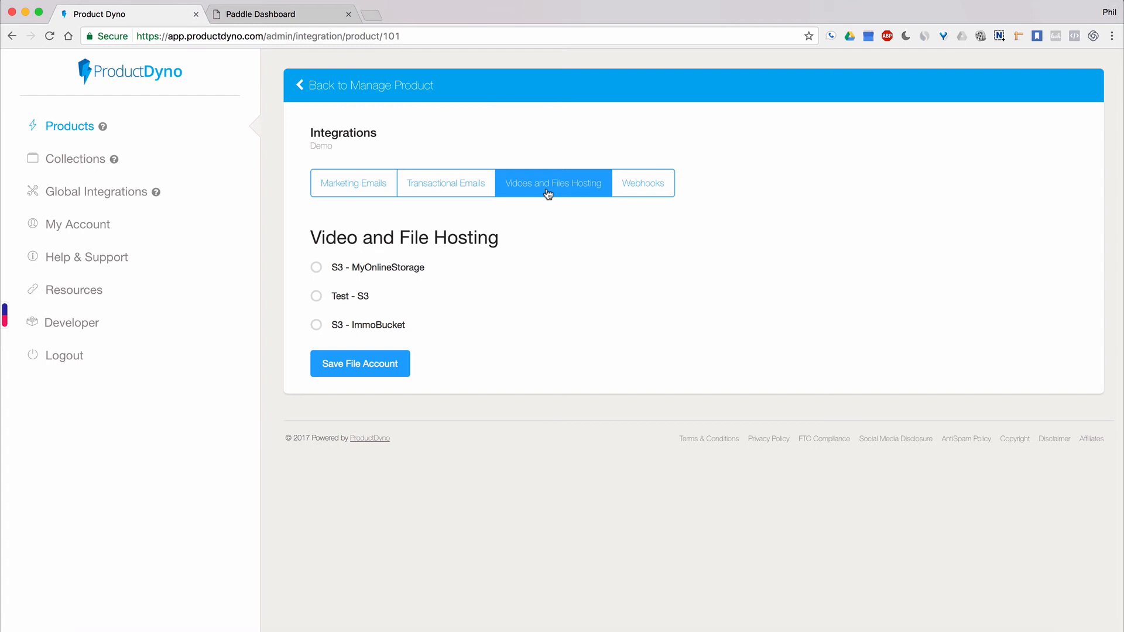
click(641, 186)
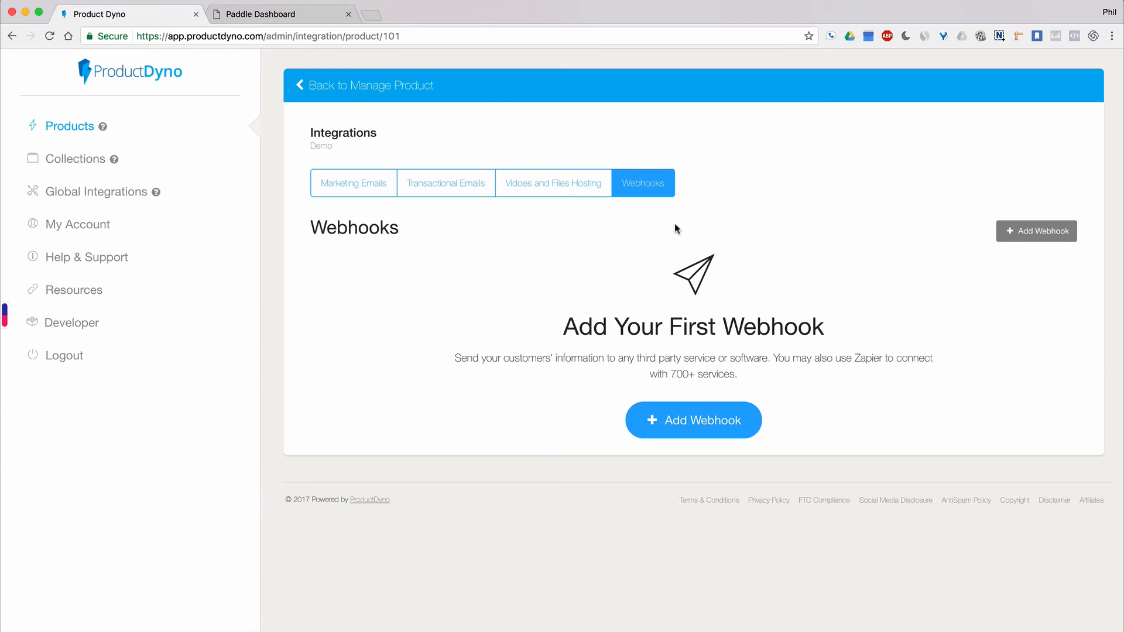
Step: View the Demo product's licensing settings and return to the product overview
click(347, 91)
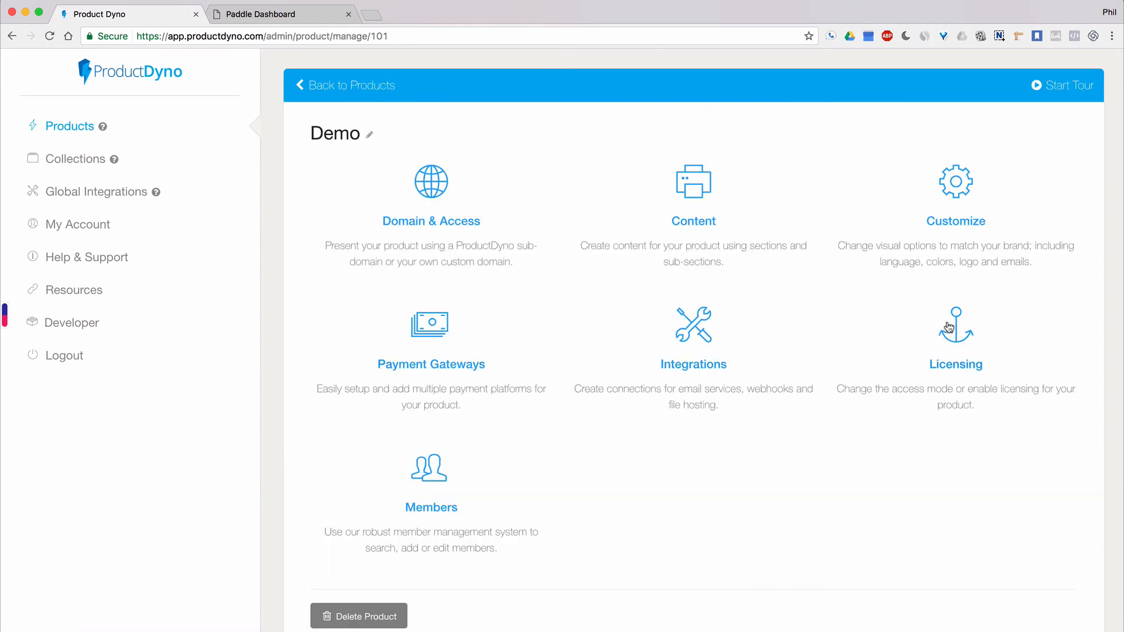
click(954, 350)
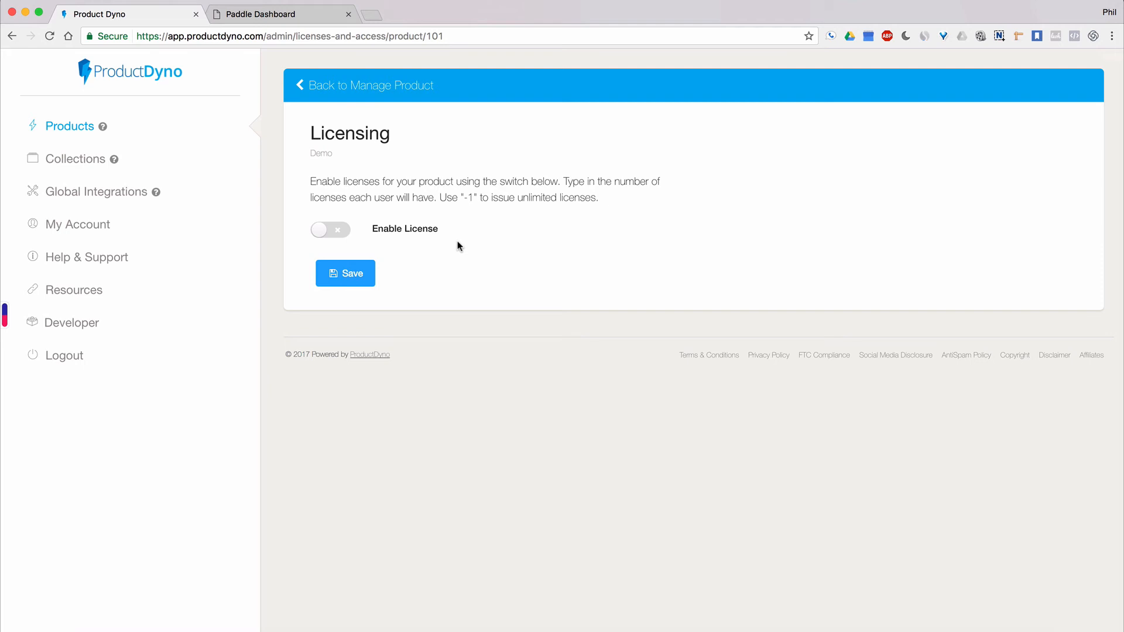
click(359, 86)
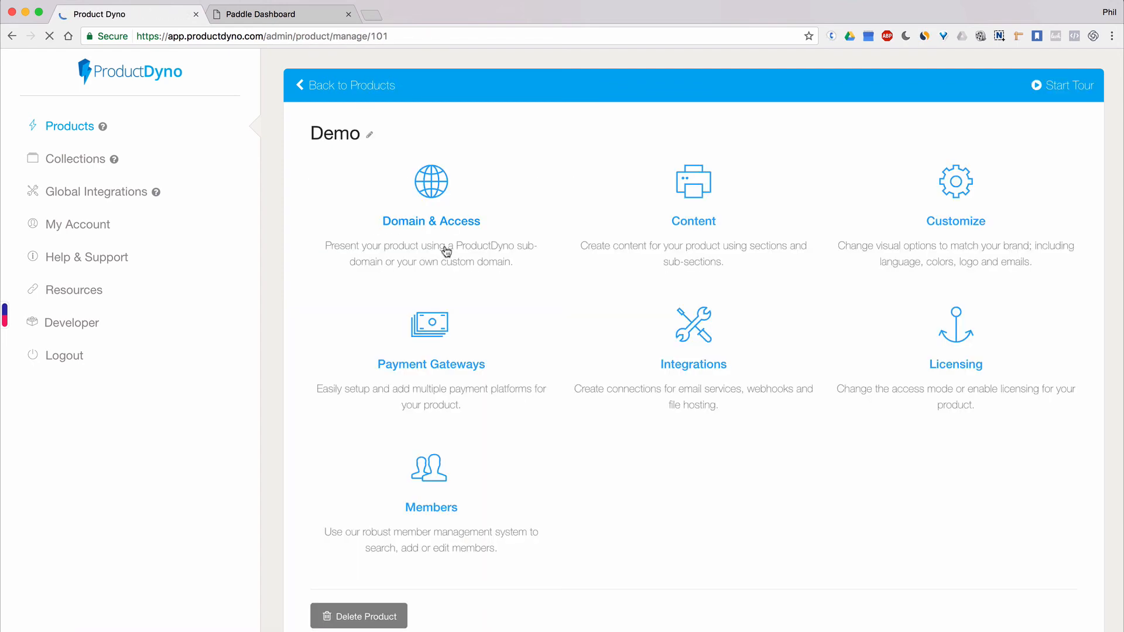
Step: Open the Demo product's new-member form and examine the member status switch and the expiration calendar
click(436, 478)
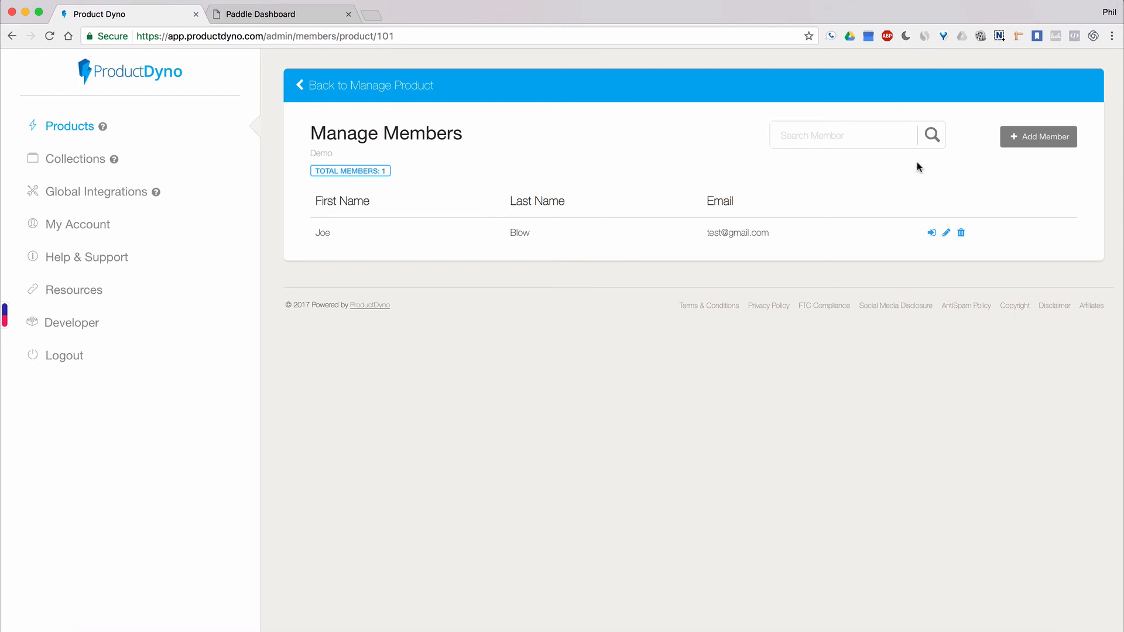
click(1027, 139)
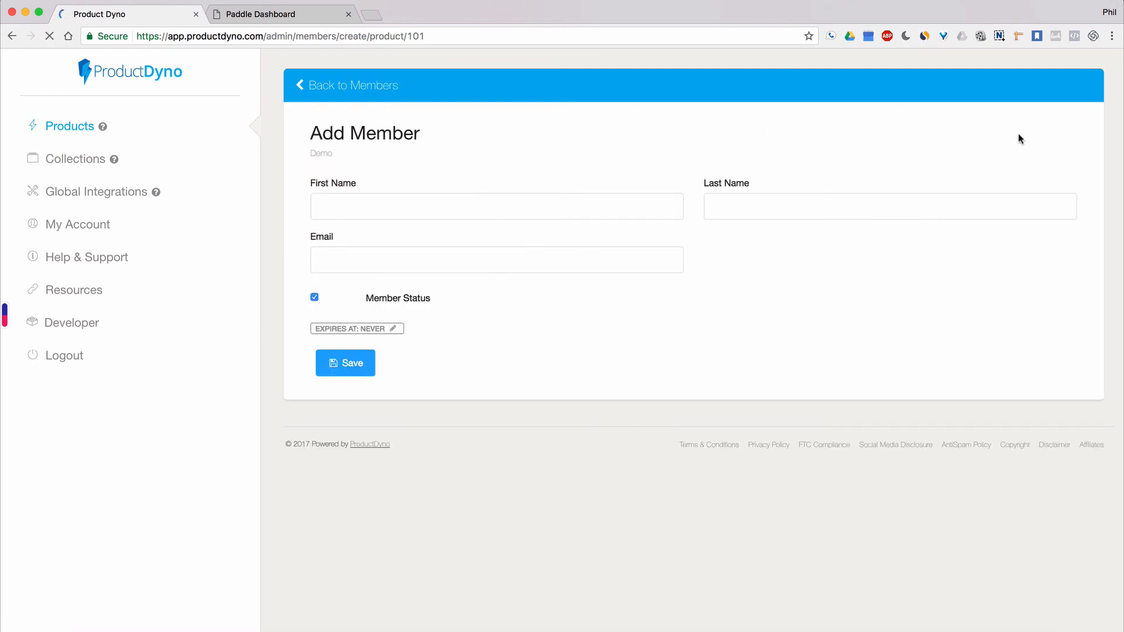
click(332, 300)
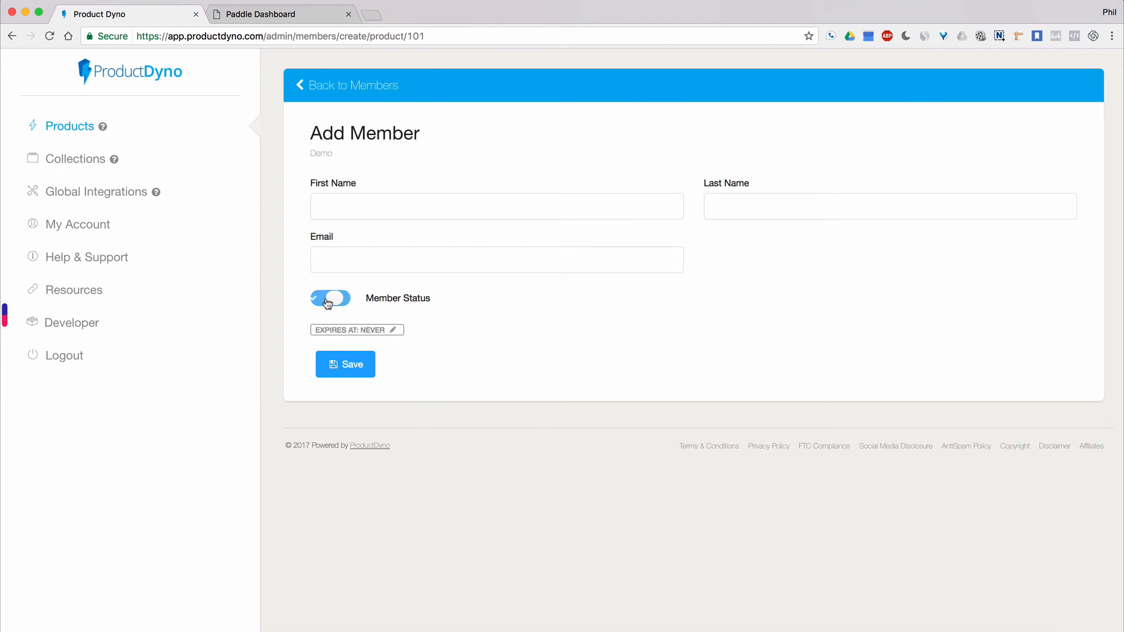
click(335, 304)
click(393, 330)
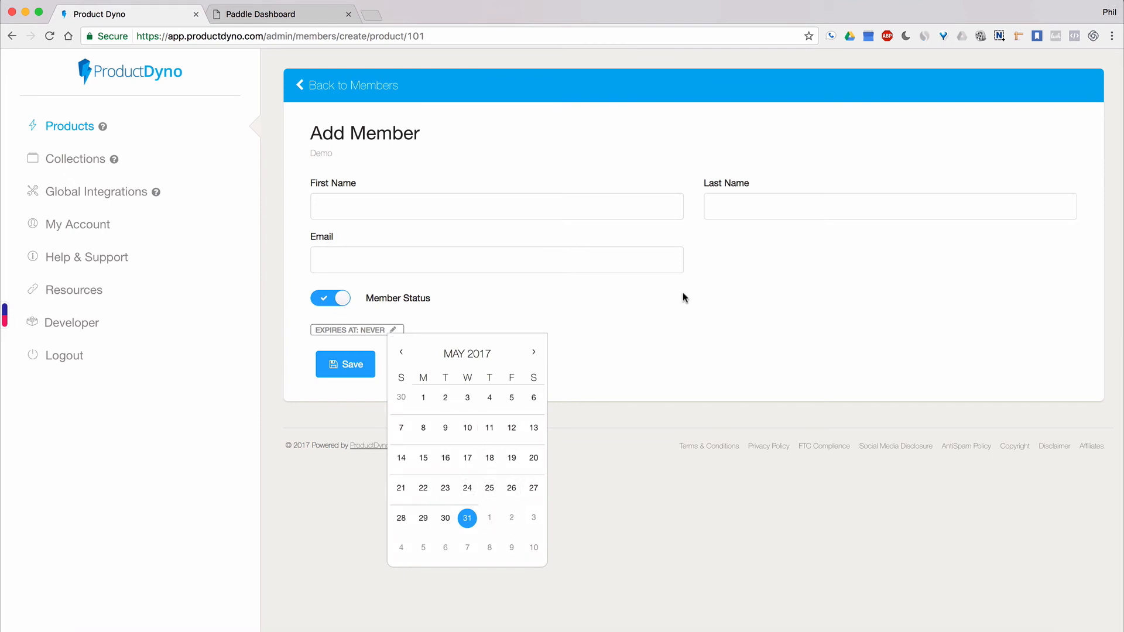
click(649, 322)
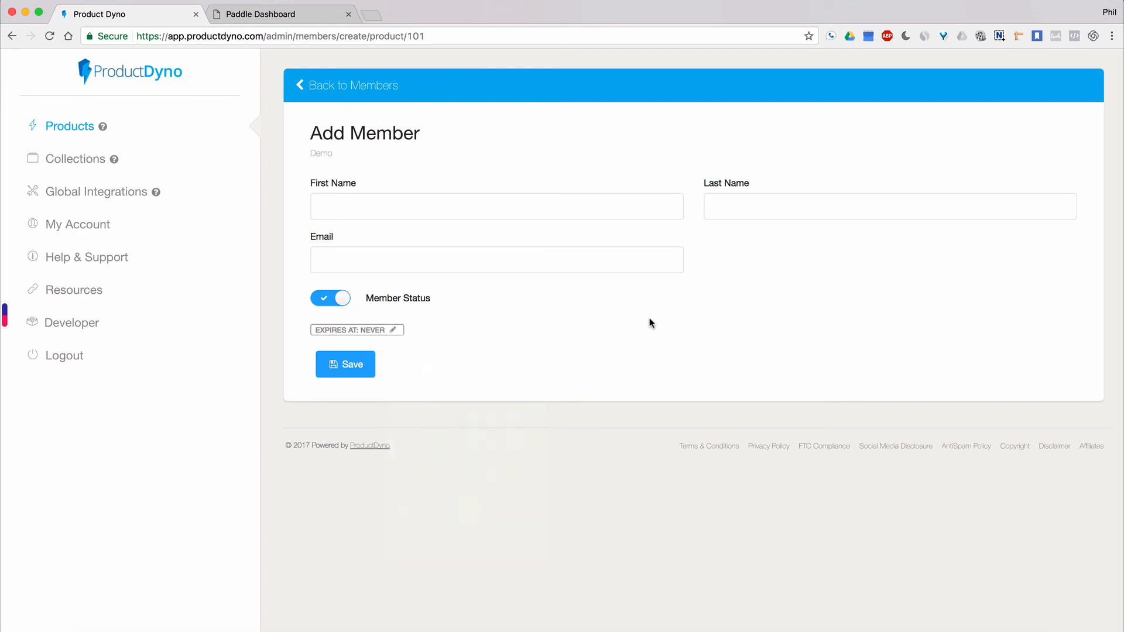
Step: Set the new member's expiration date to June 30, 2017, and return to the product overview without saving the member
click(392, 335)
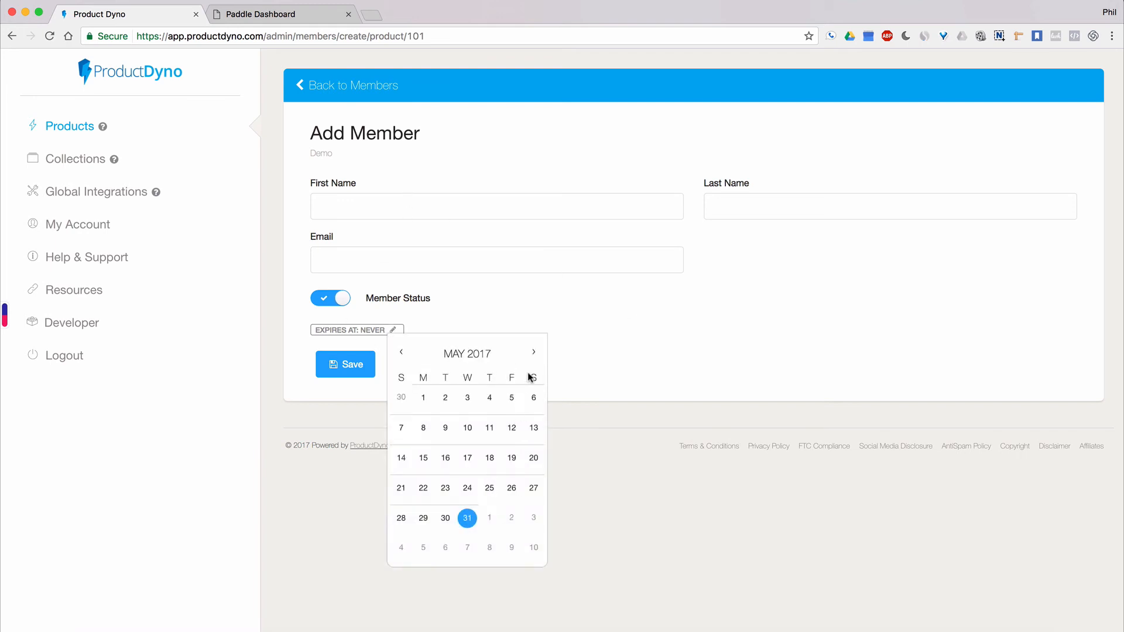
click(533, 351)
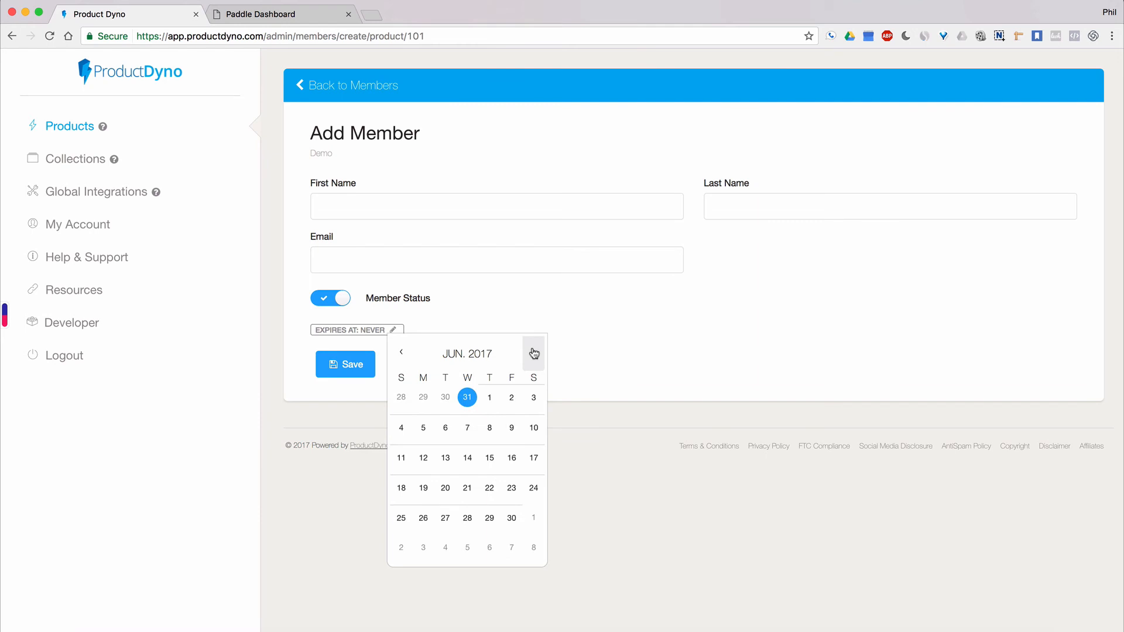
click(511, 518)
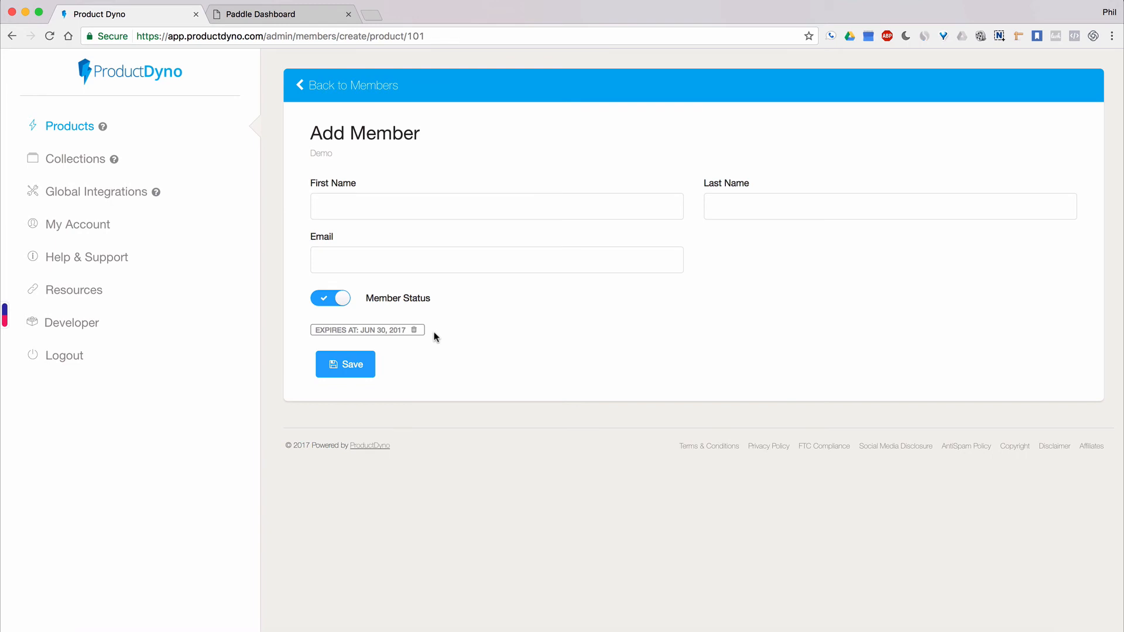
click(310, 84)
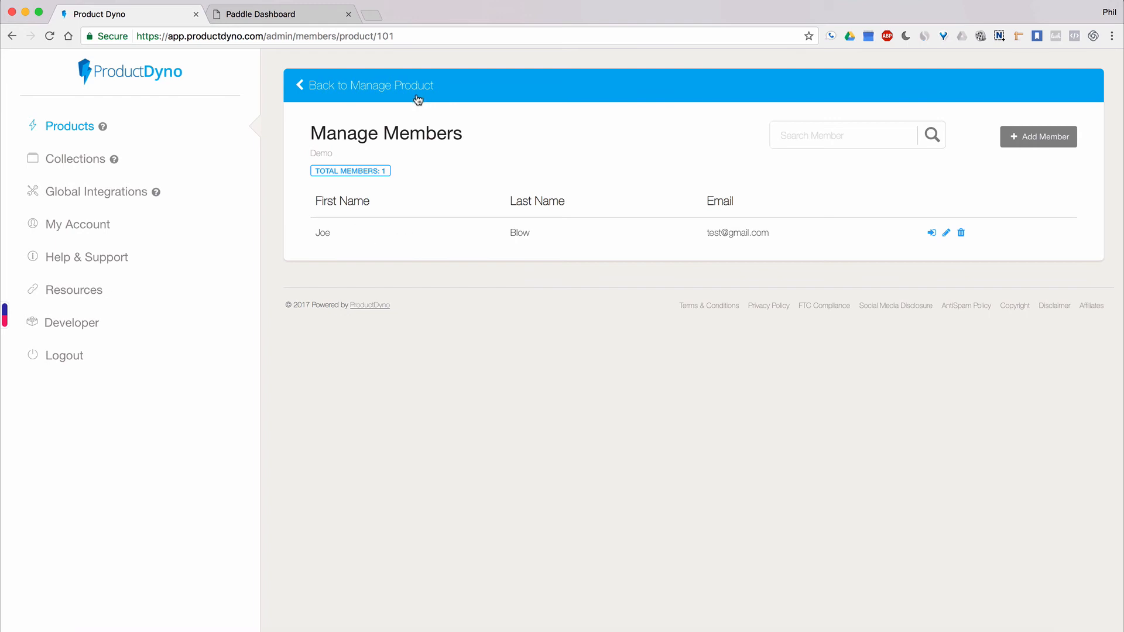
click(362, 91)
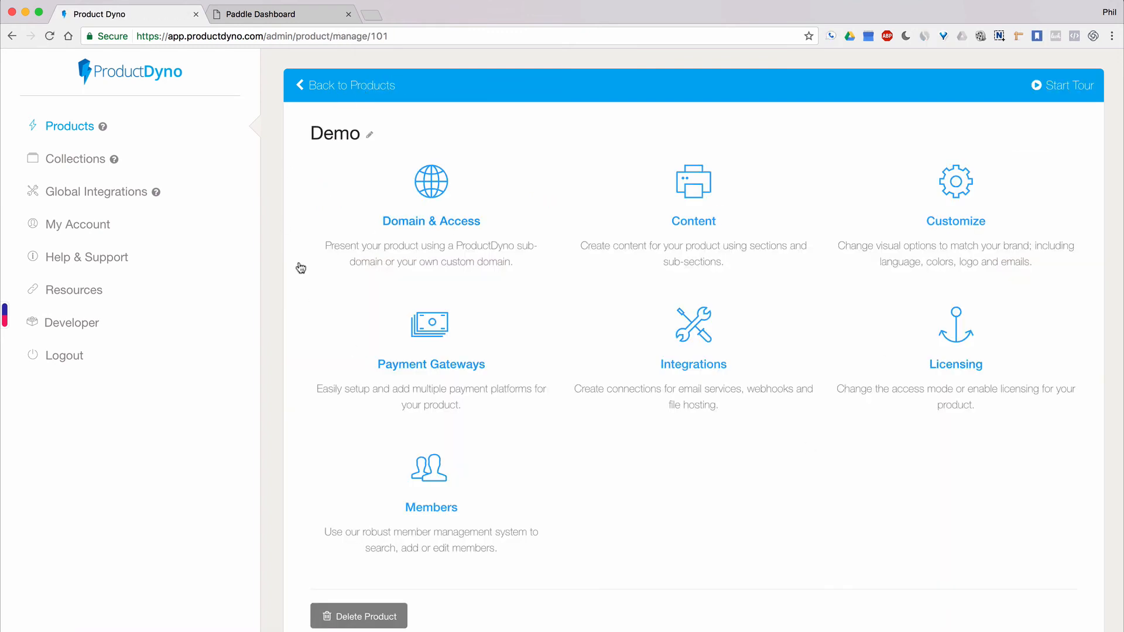
Step: Examine the marketing email services available in the account's global integrations, and close the new-integration form without connecting one
click(80, 193)
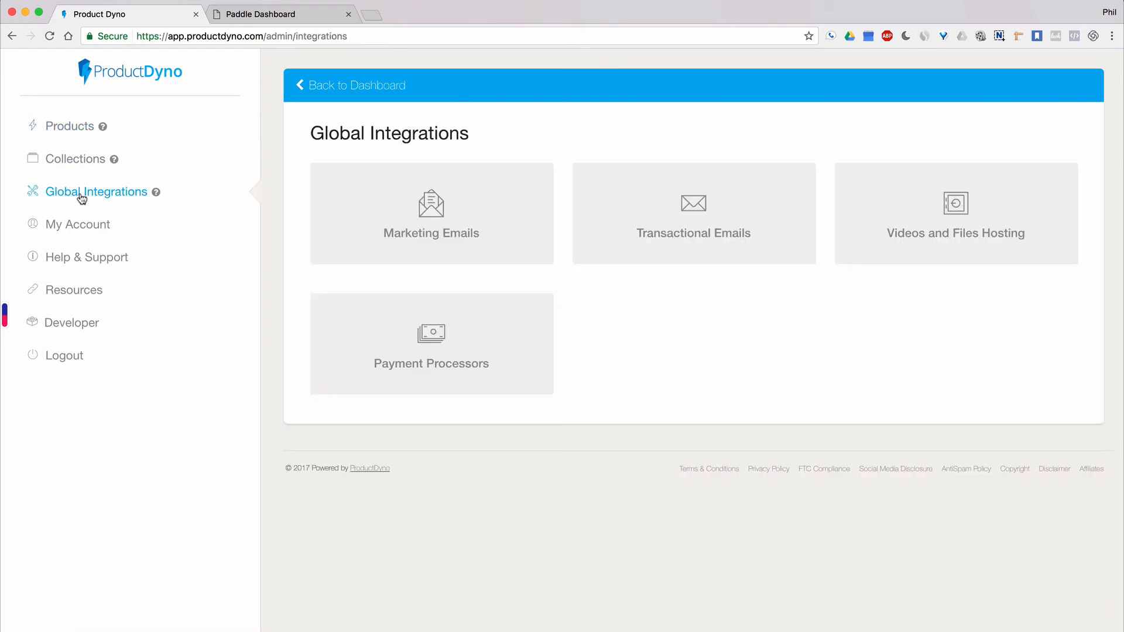
click(436, 241)
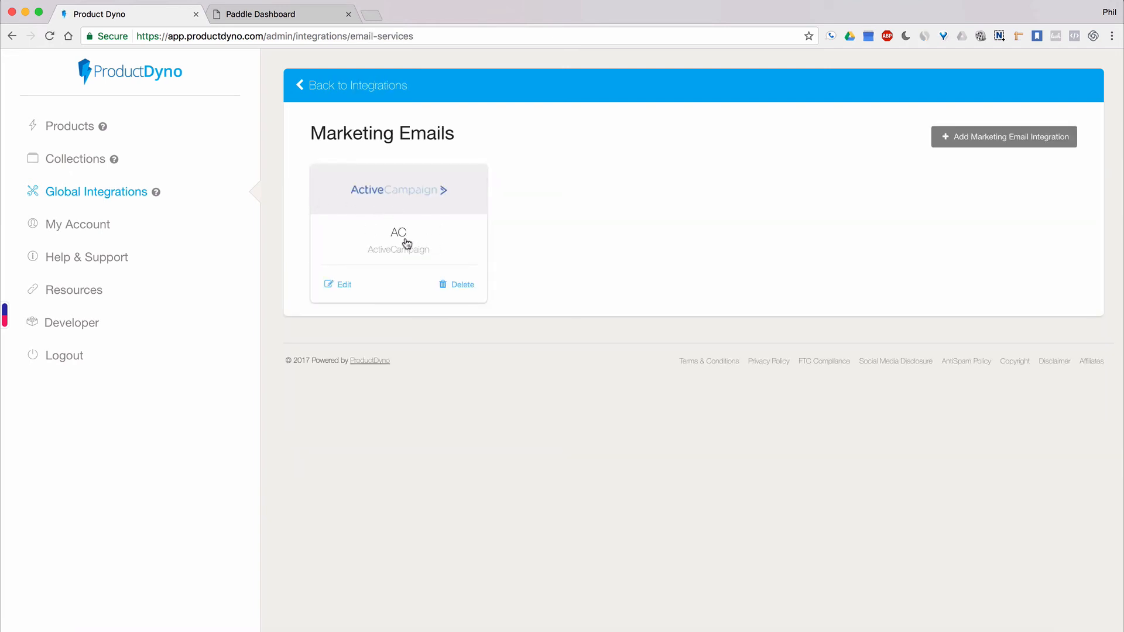
click(1002, 138)
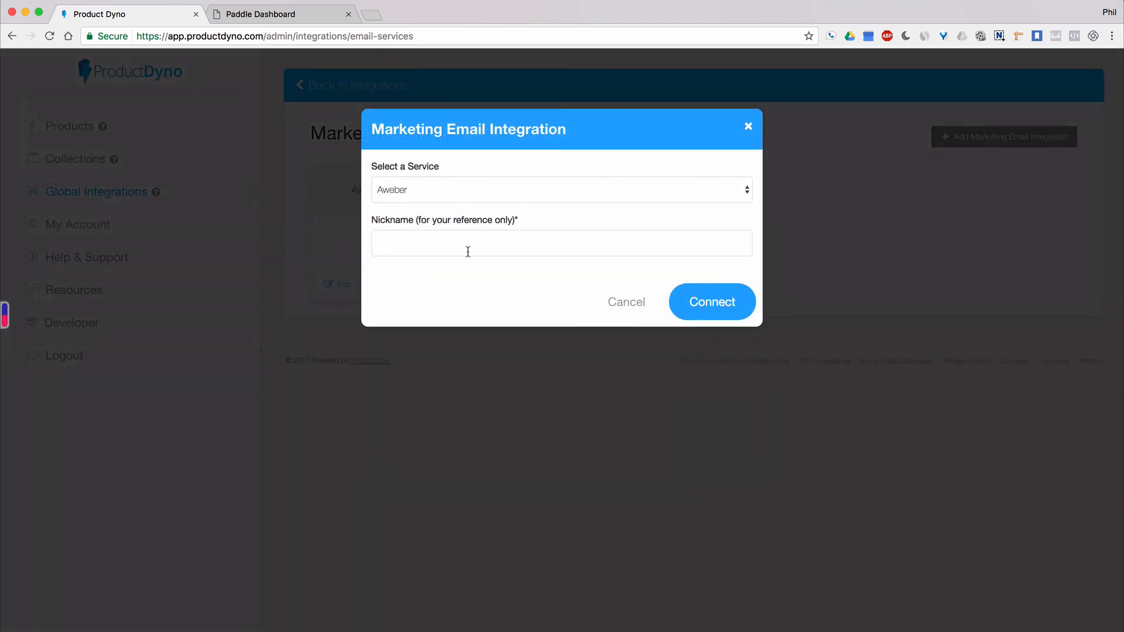
click(486, 199)
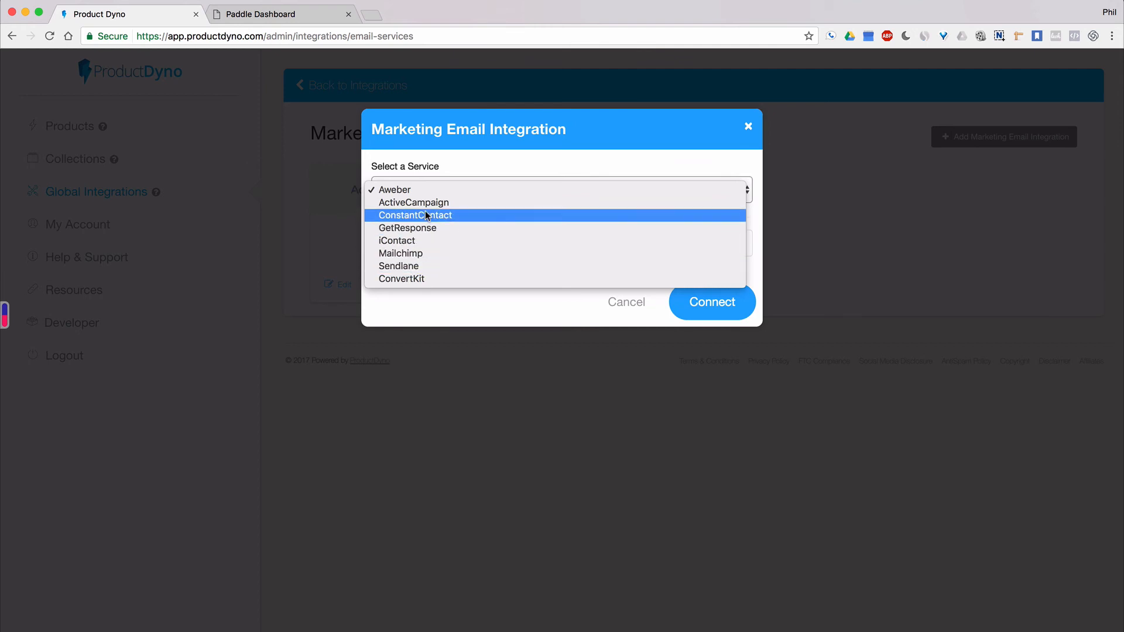
click(487, 312)
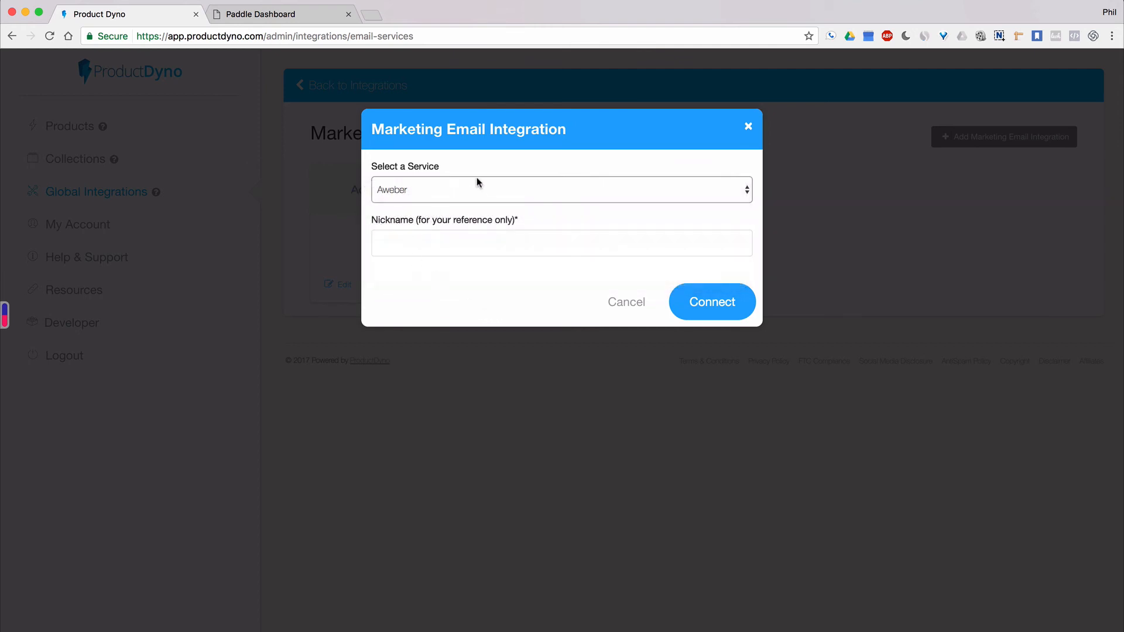
click(622, 307)
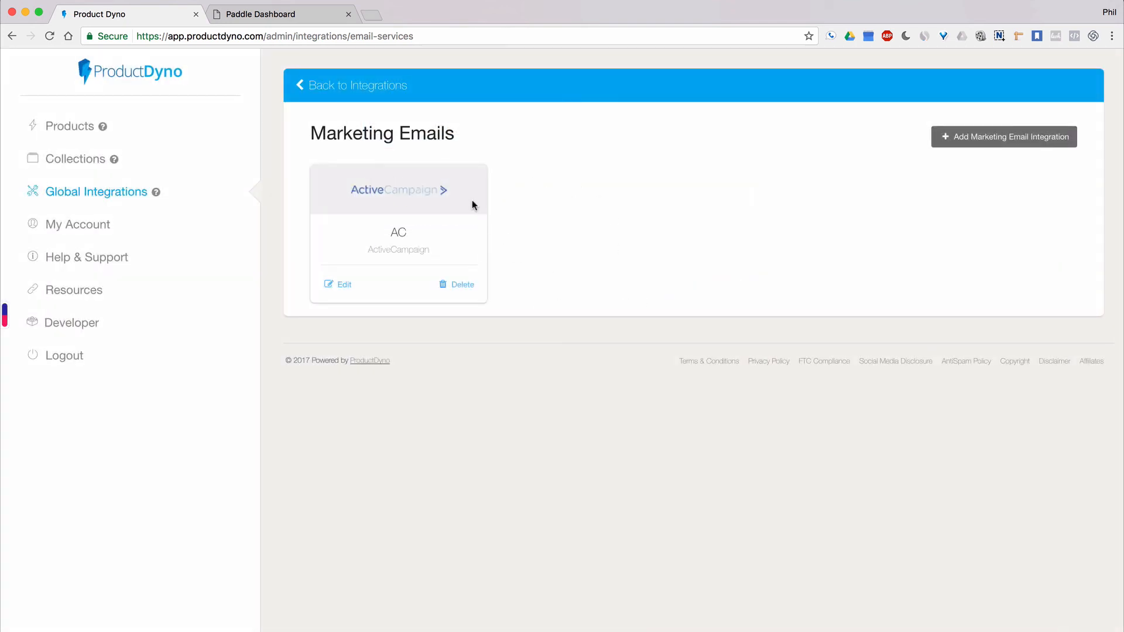
Step: Examine the AC account in the Demo product's marketing email service selection, and cancel without saving
click(69, 128)
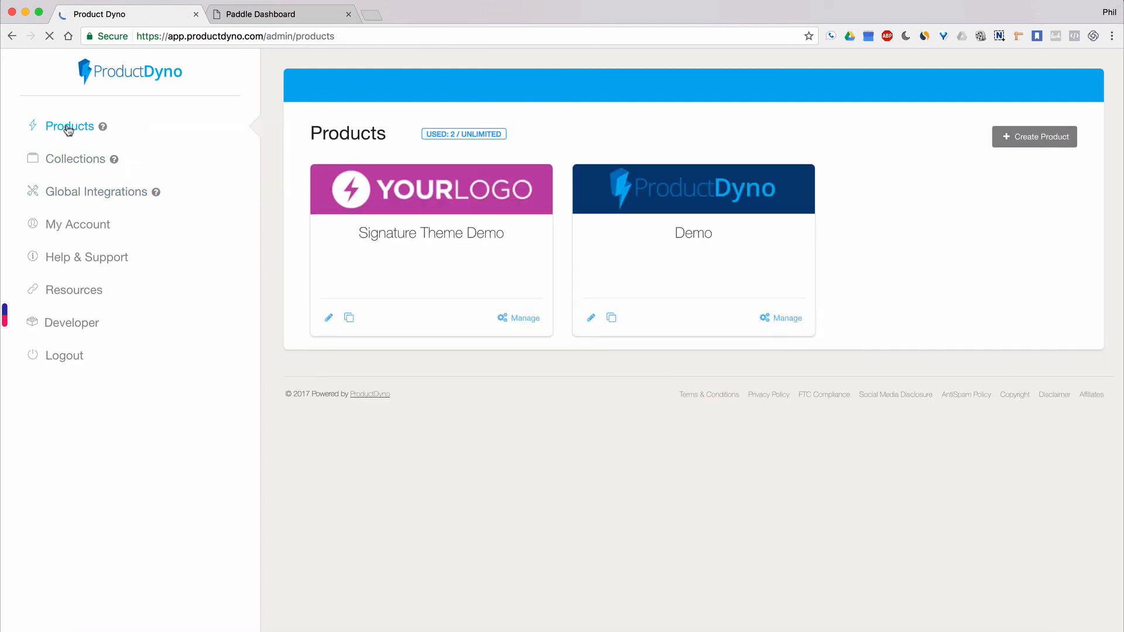
click(705, 241)
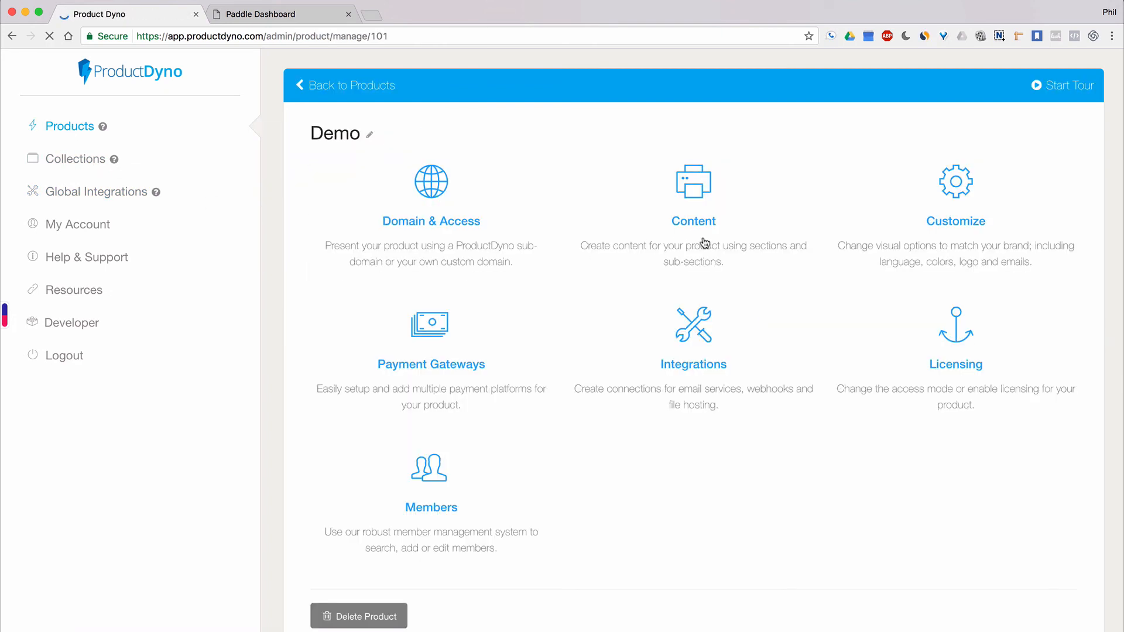
click(694, 347)
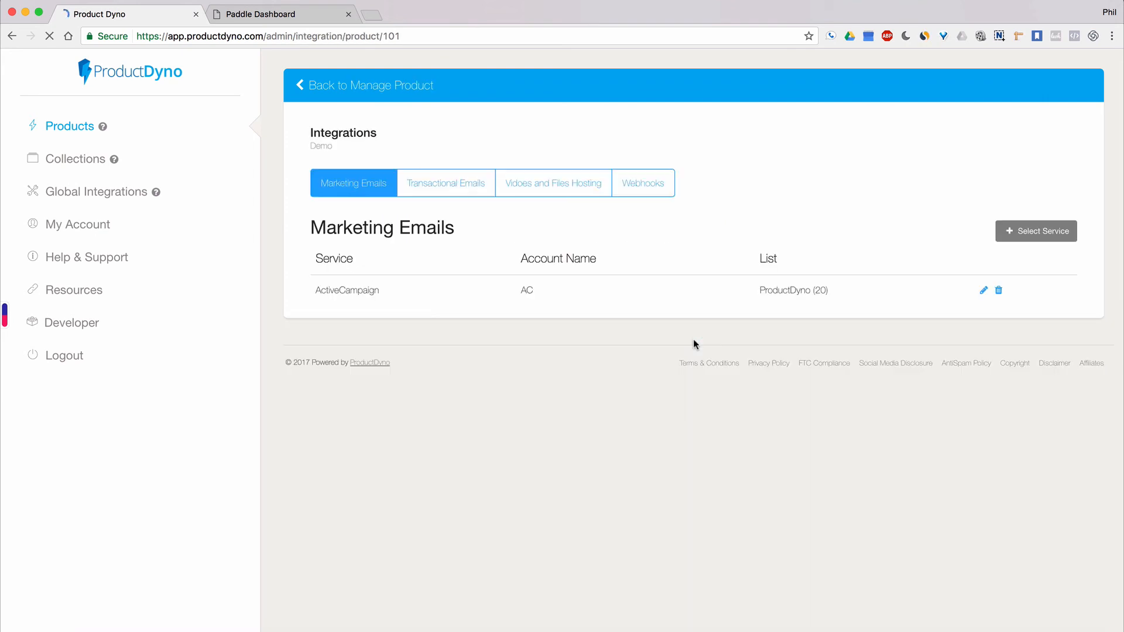
click(1044, 230)
click(421, 188)
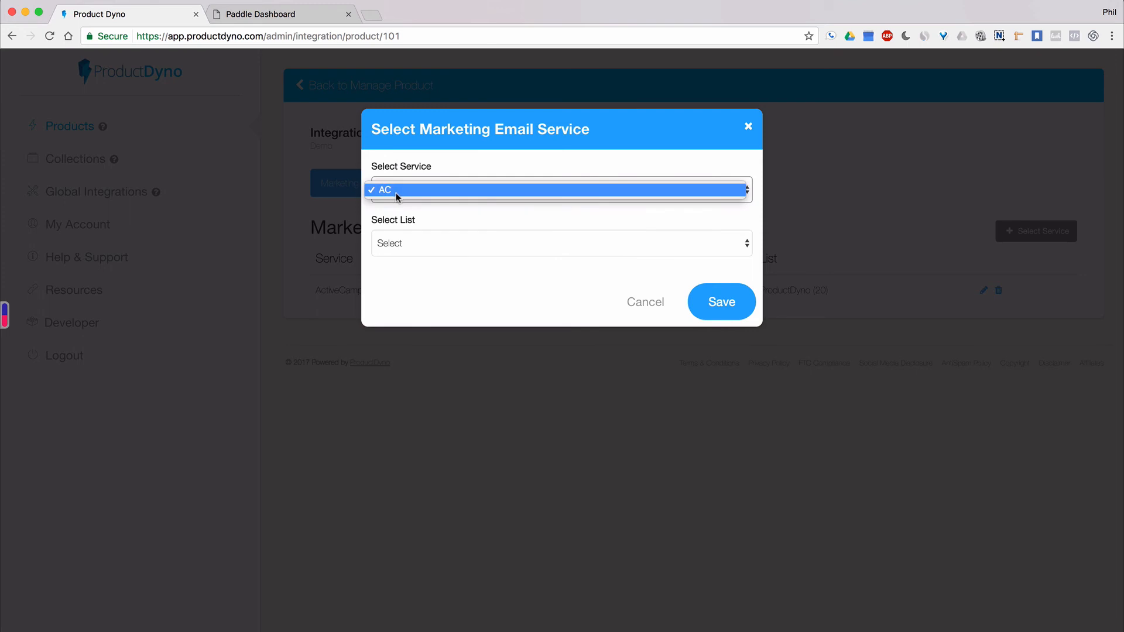
click(395, 191)
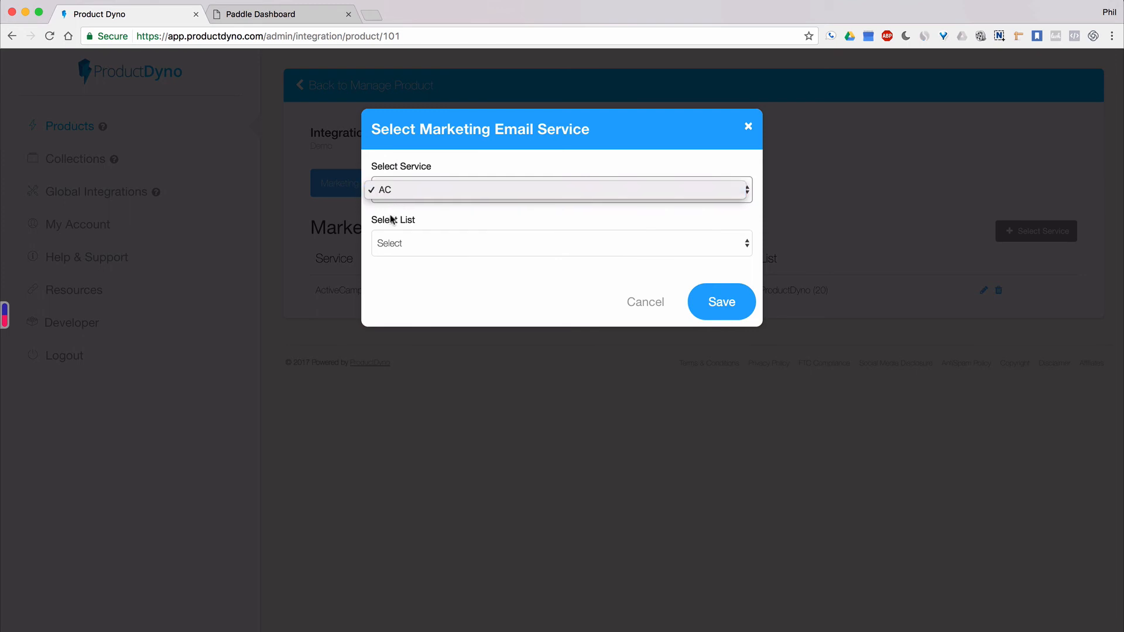
click(644, 302)
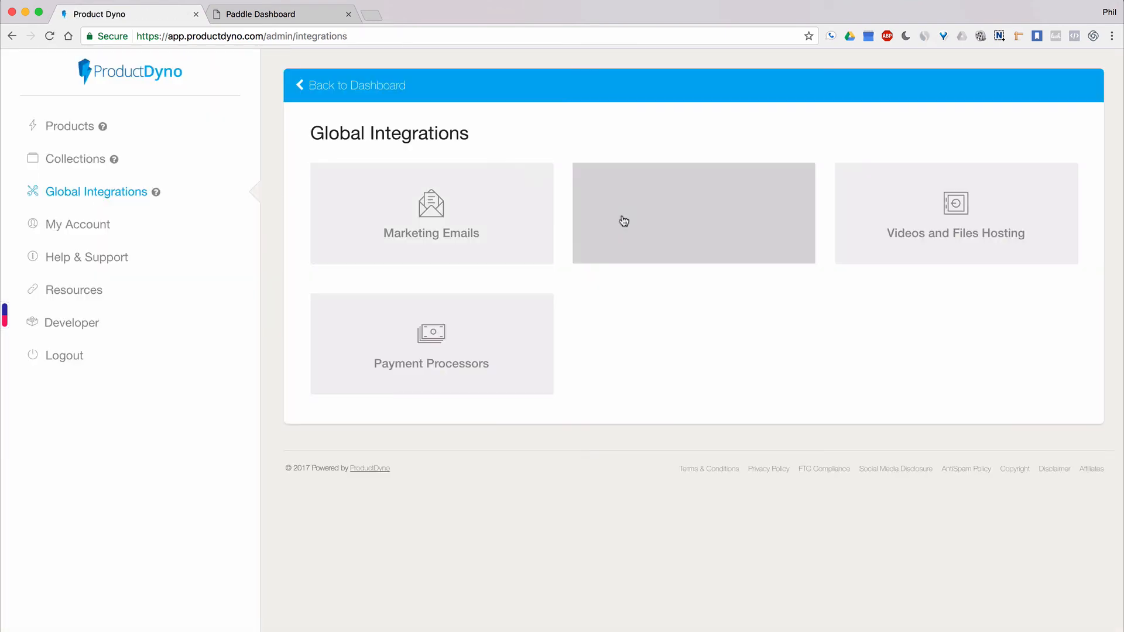
Step: View the form for adding a transactional email account in the global integrations, and cancel it
click(623, 220)
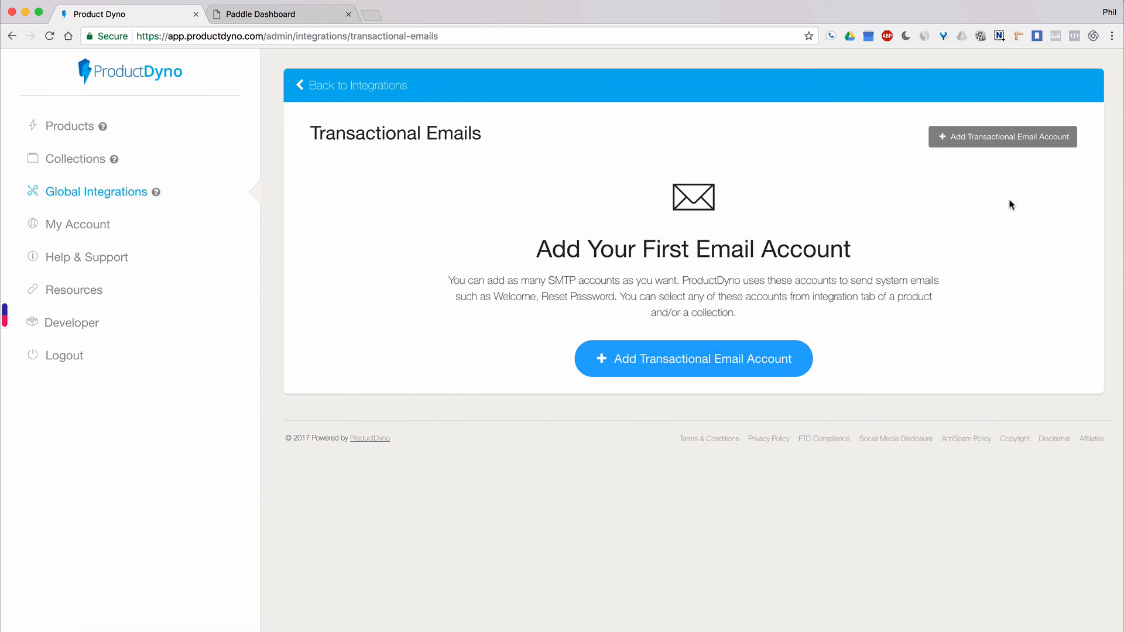
click(1004, 141)
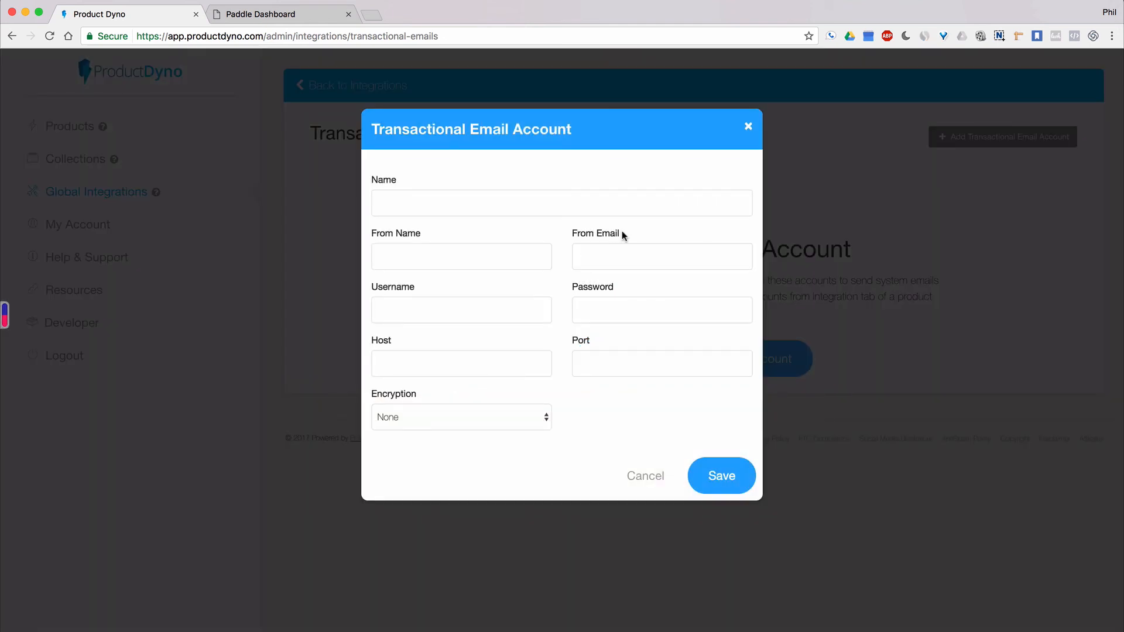
click(644, 480)
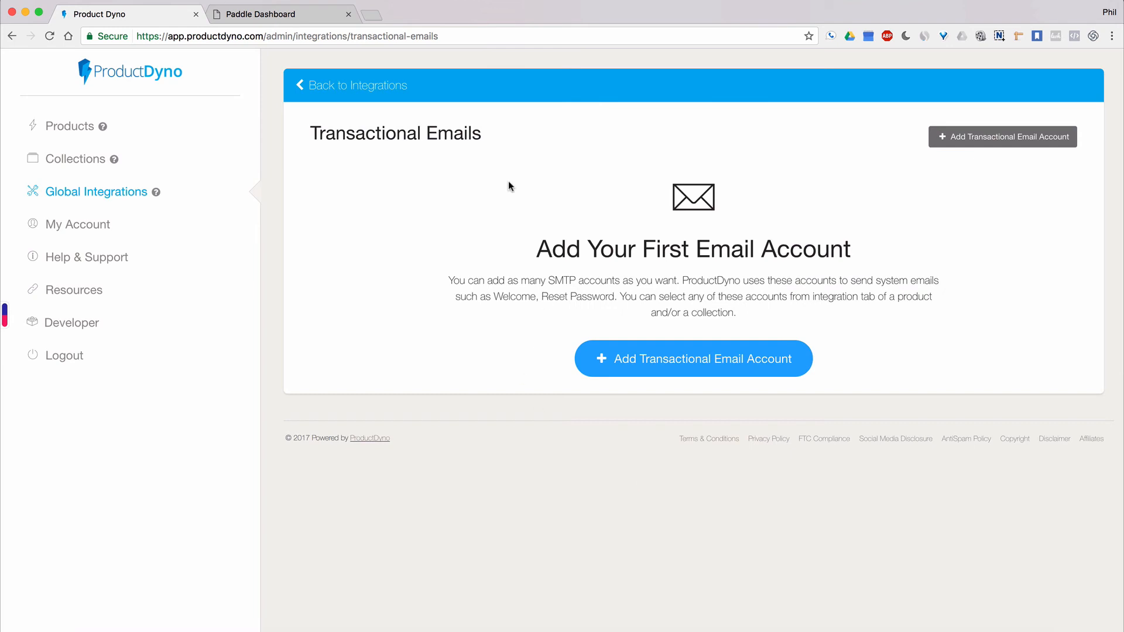
Step: Review the global Amazon S3 and FTP accounts for video and file hosting, and return to the integrations overview
click(367, 93)
click(948, 231)
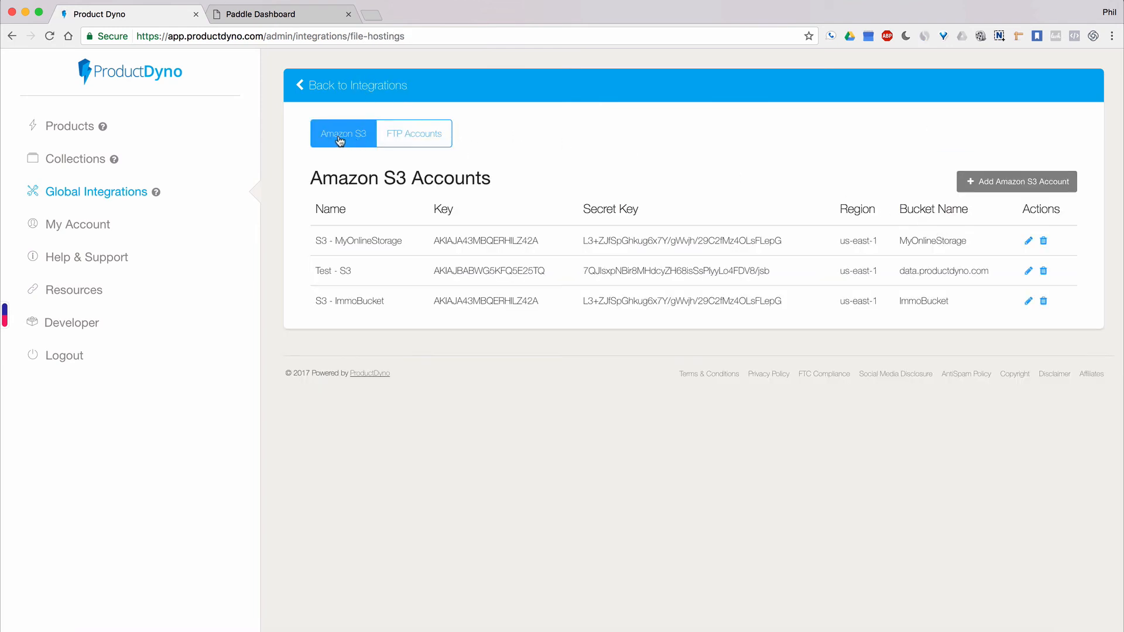
click(396, 139)
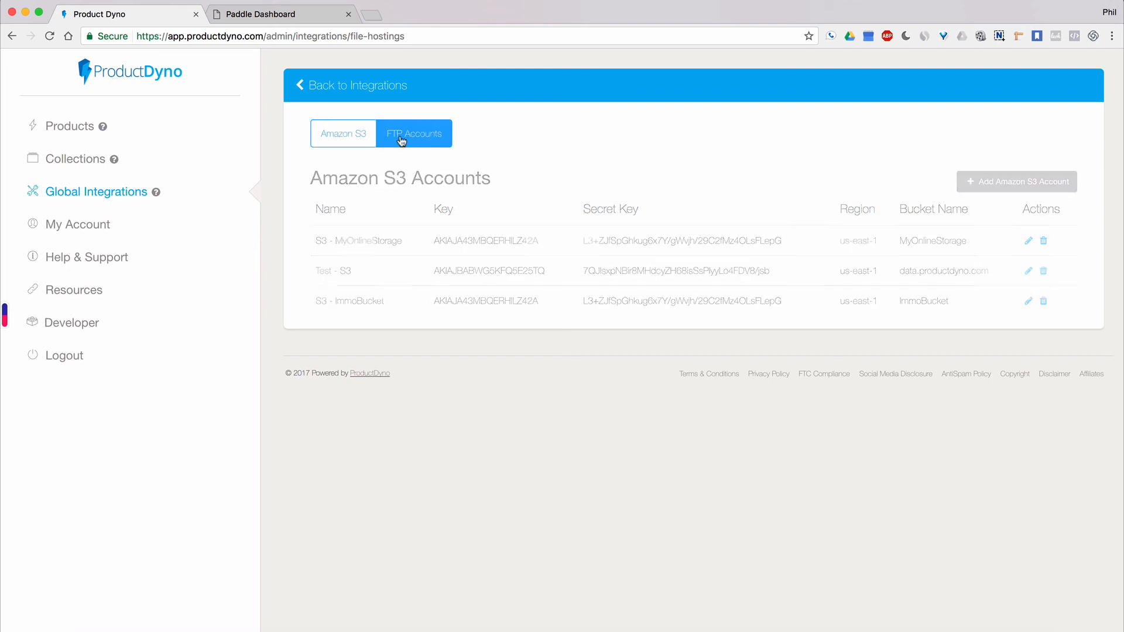
click(356, 87)
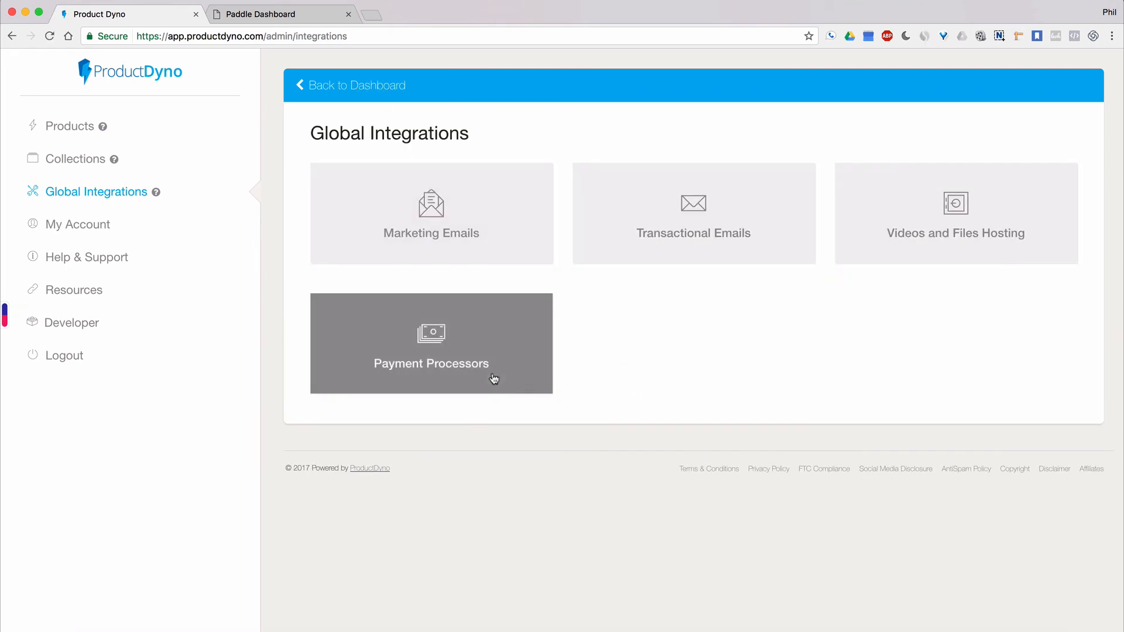
Step: Examine the global payment processors and the gateways available for a new one, and return to the integrations overview without adding any
click(493, 379)
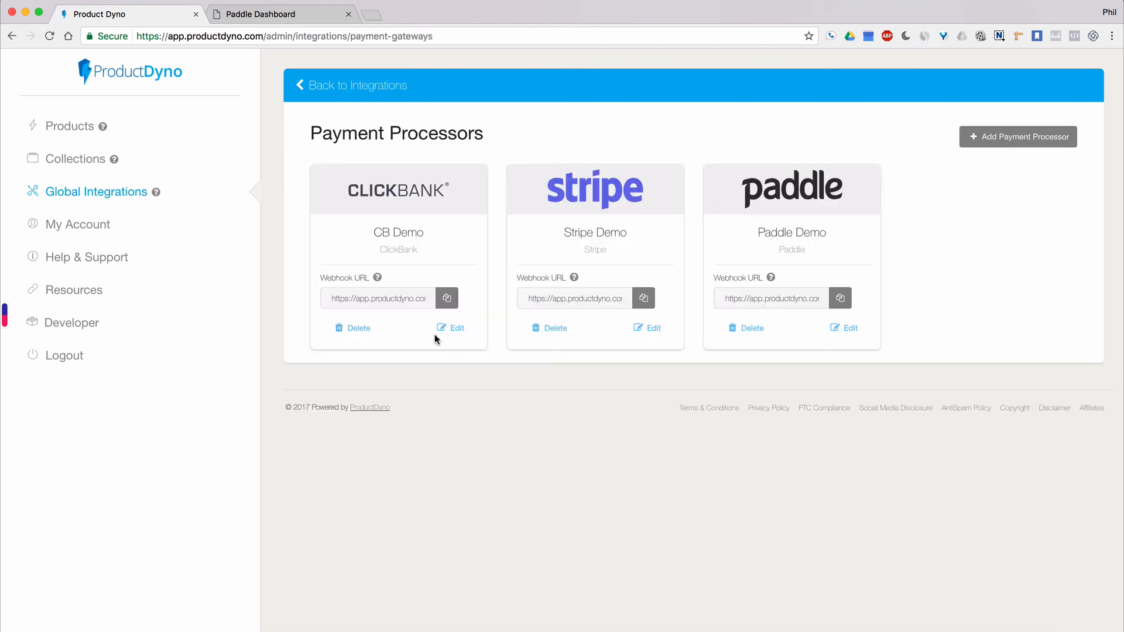
click(1025, 141)
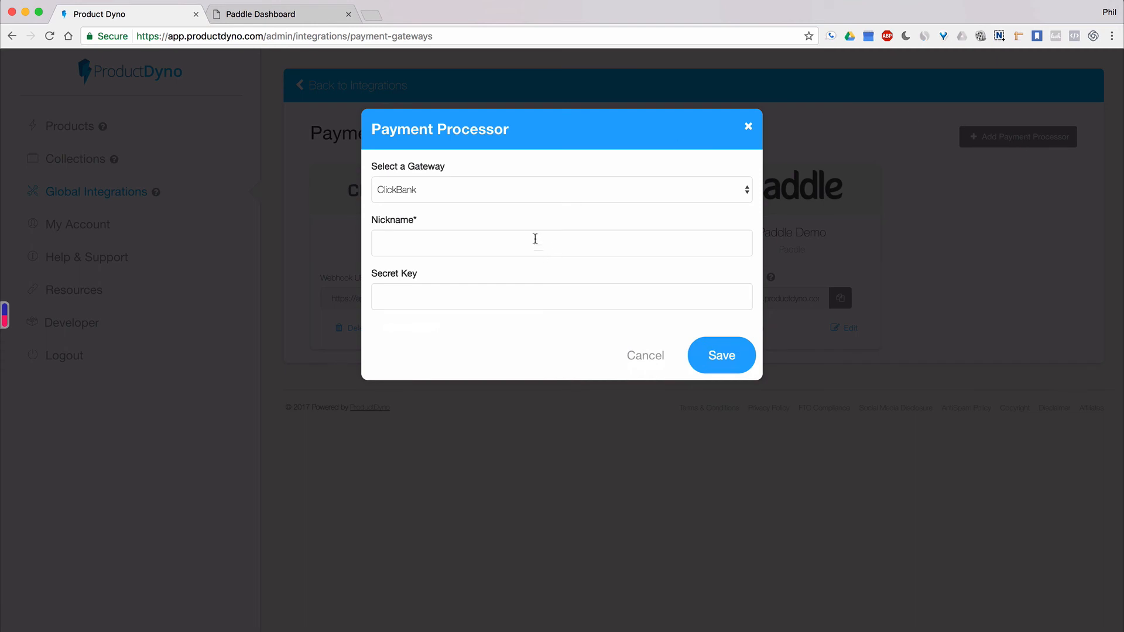
click(541, 197)
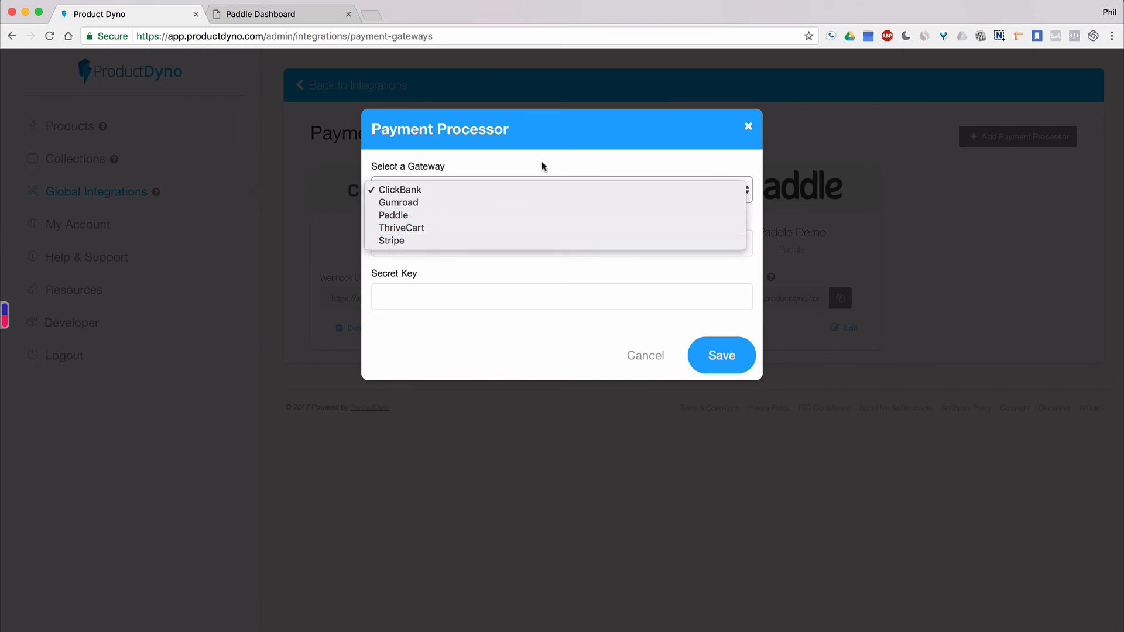
click(738, 130)
click(746, 128)
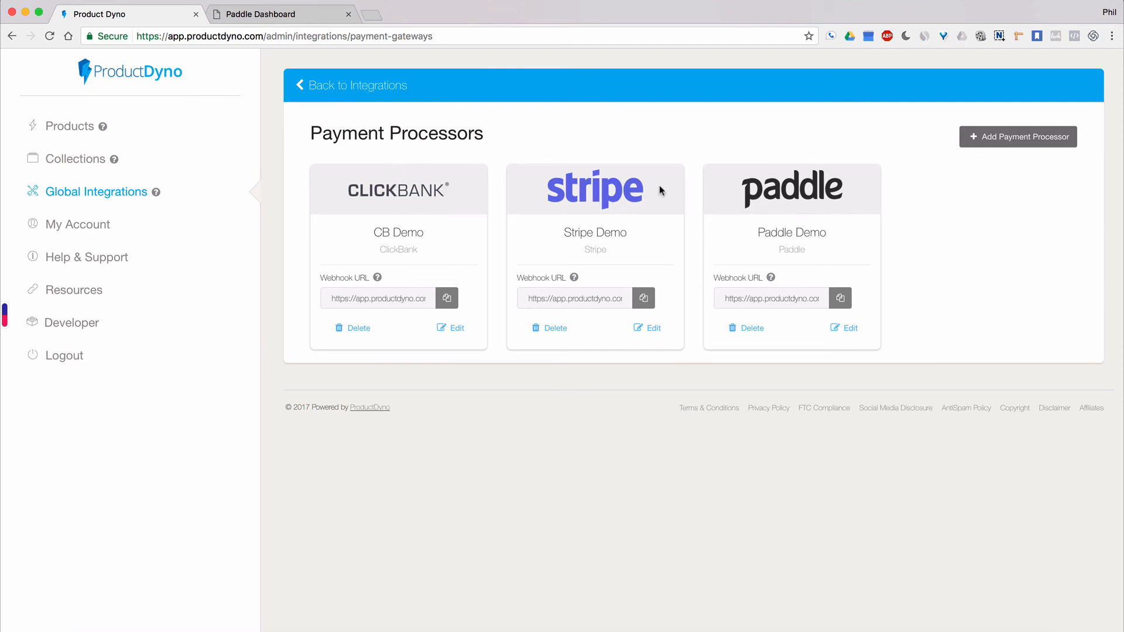
click(346, 88)
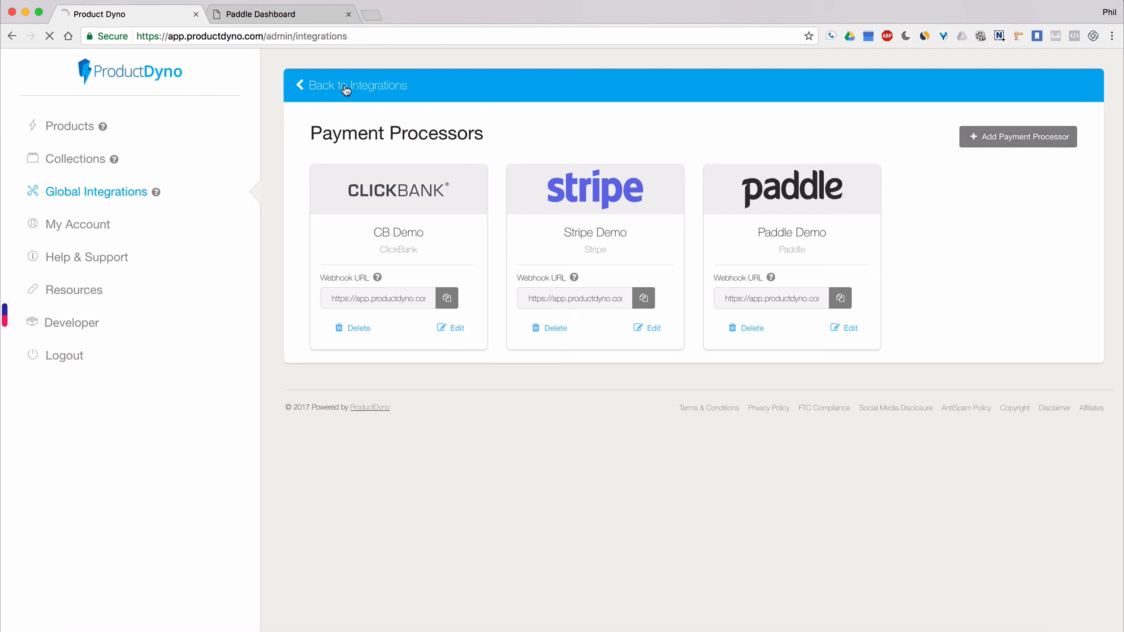
Step: View the products included in the Demo Collection and return to the collection's overview
click(74, 164)
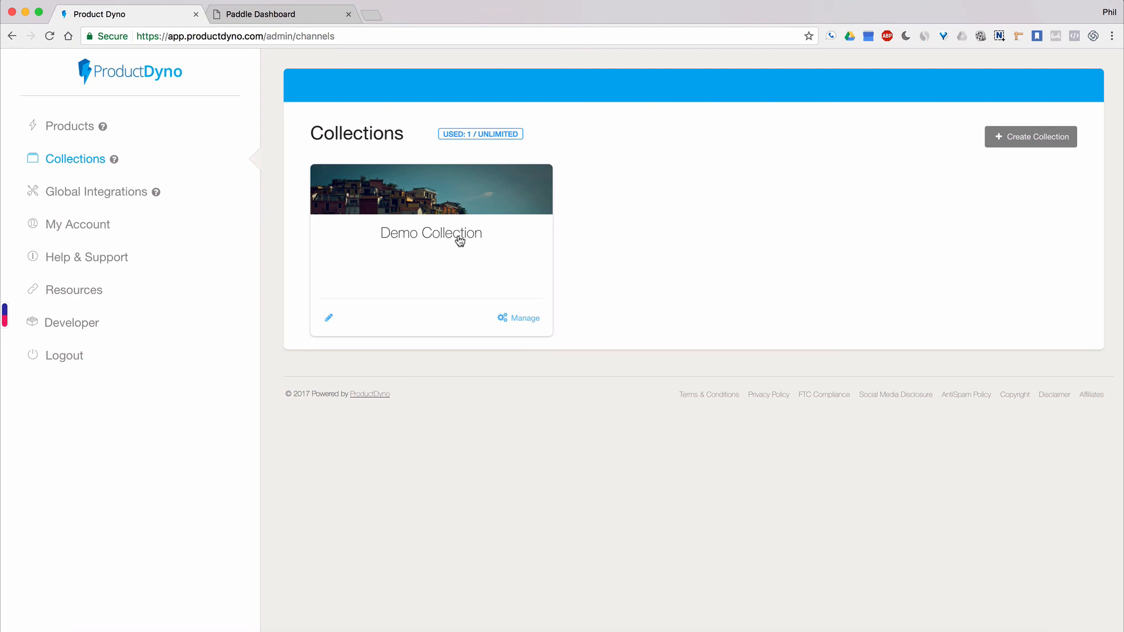
click(419, 234)
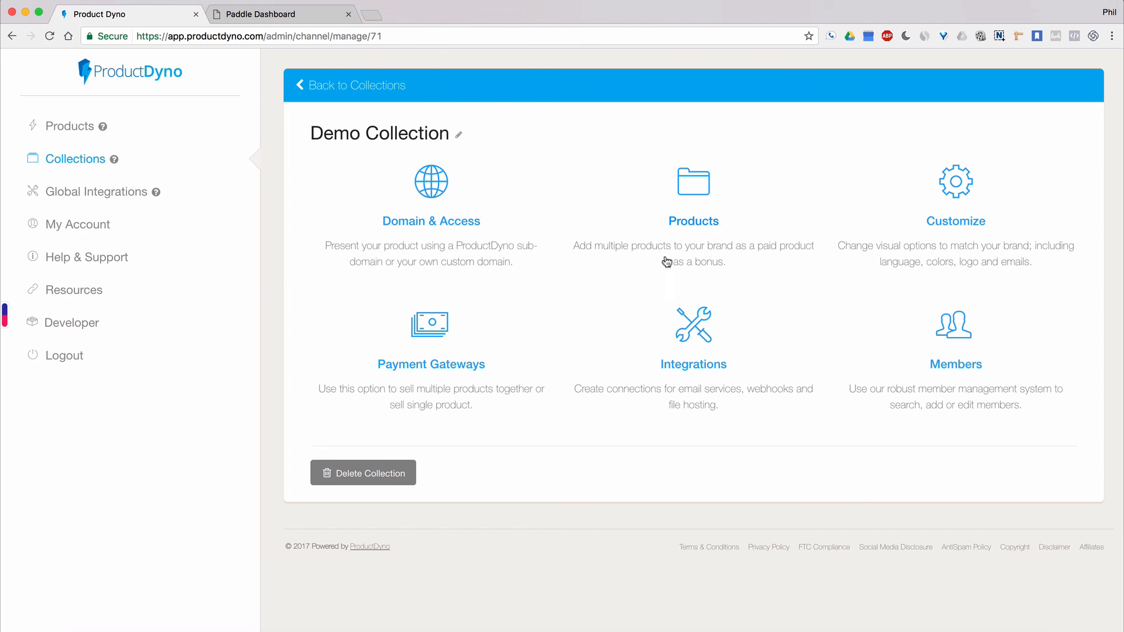
click(691, 223)
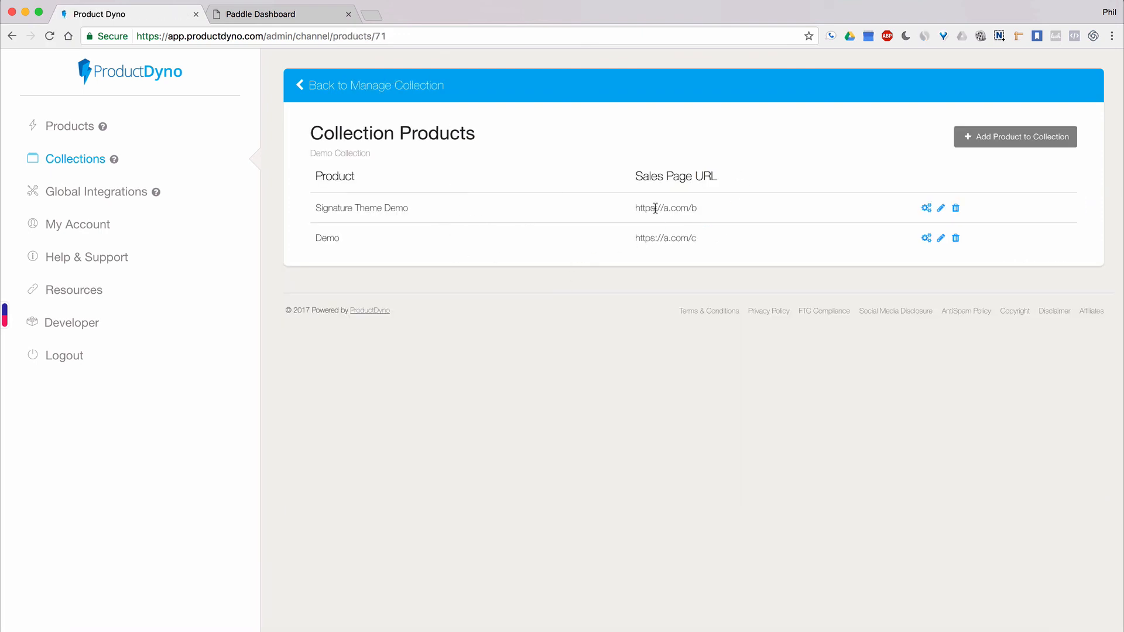
click(309, 87)
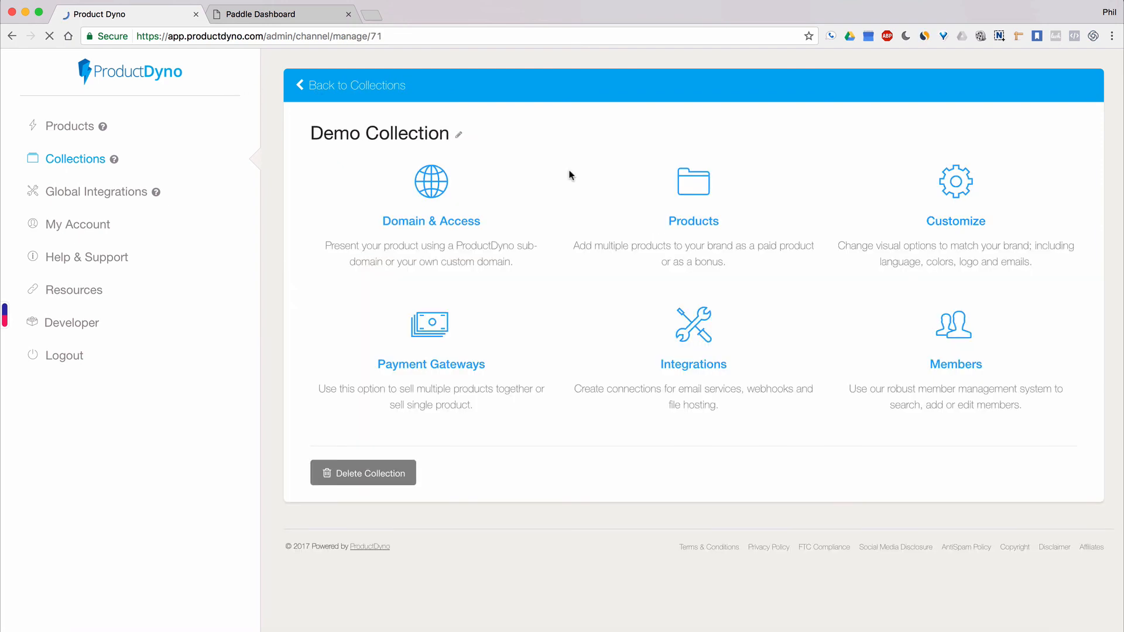
Step: Review the Demo Collection's design, translation and email customization settings, and return to its overview
click(949, 198)
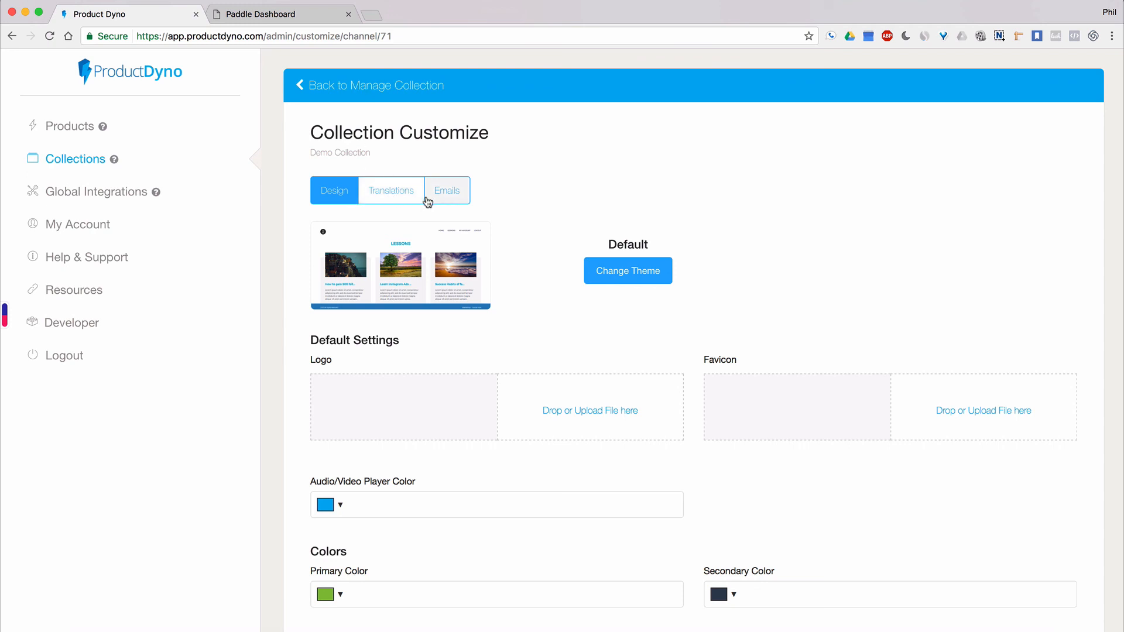
click(382, 193)
click(455, 194)
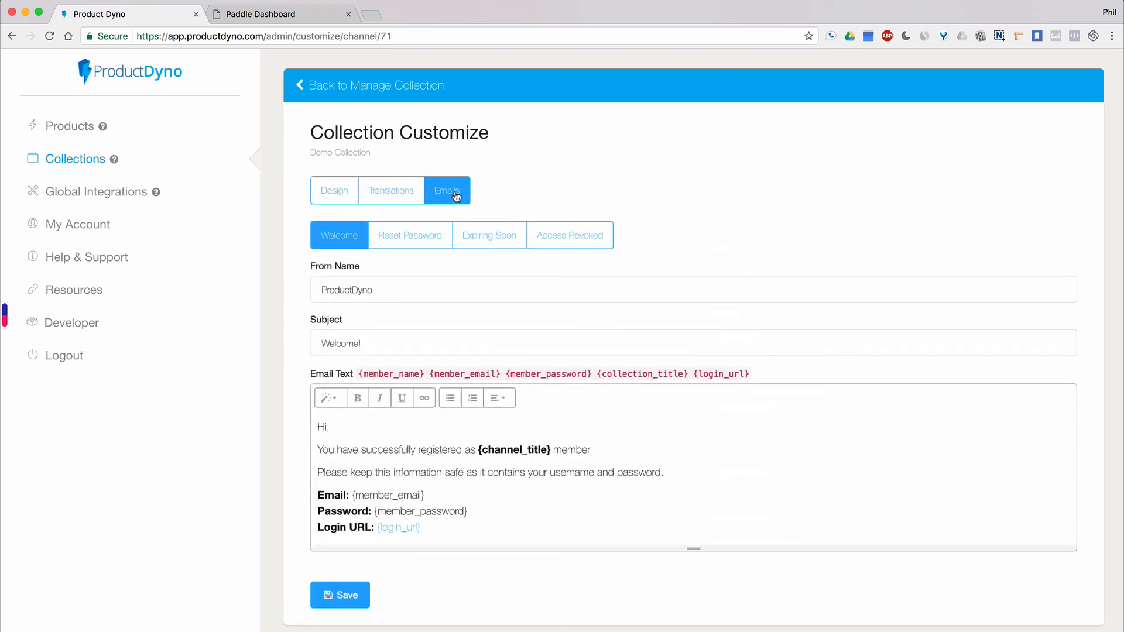
click(339, 93)
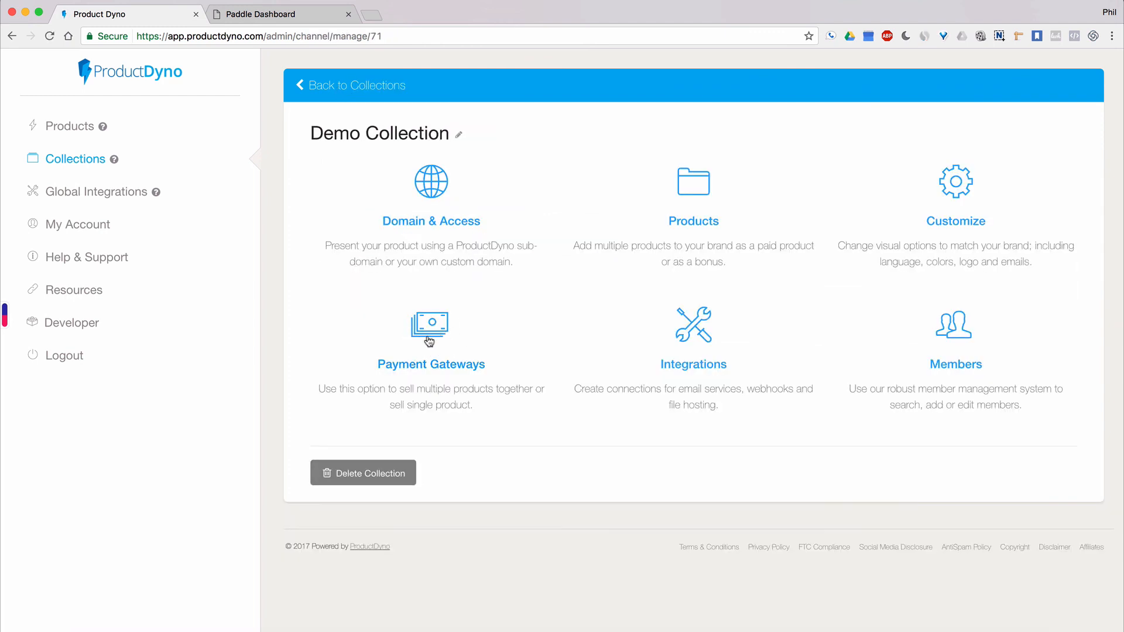
Step: Examine the product selection in the Demo Collection's new payment gateway form by trying only Signature Theme Demo, and restore all products
click(429, 342)
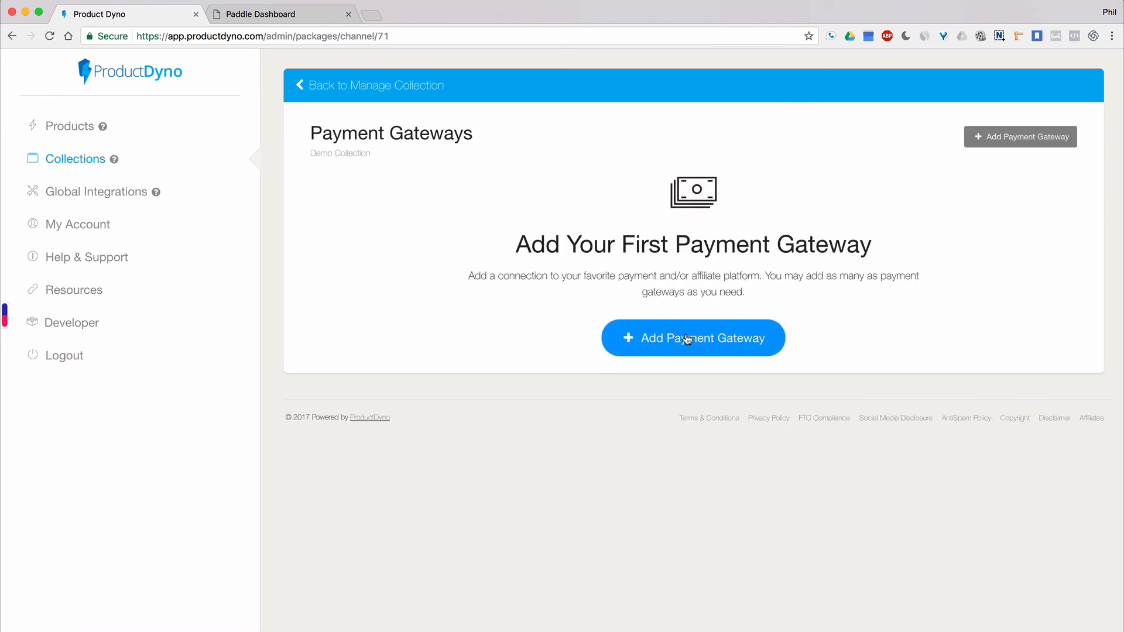
click(689, 339)
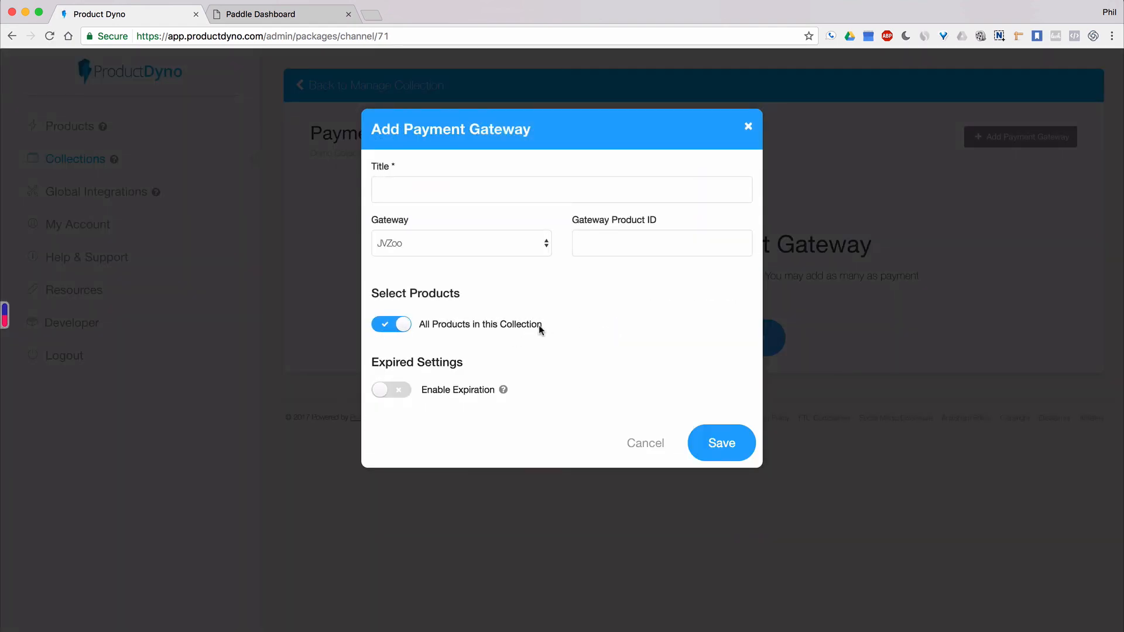
click(396, 331)
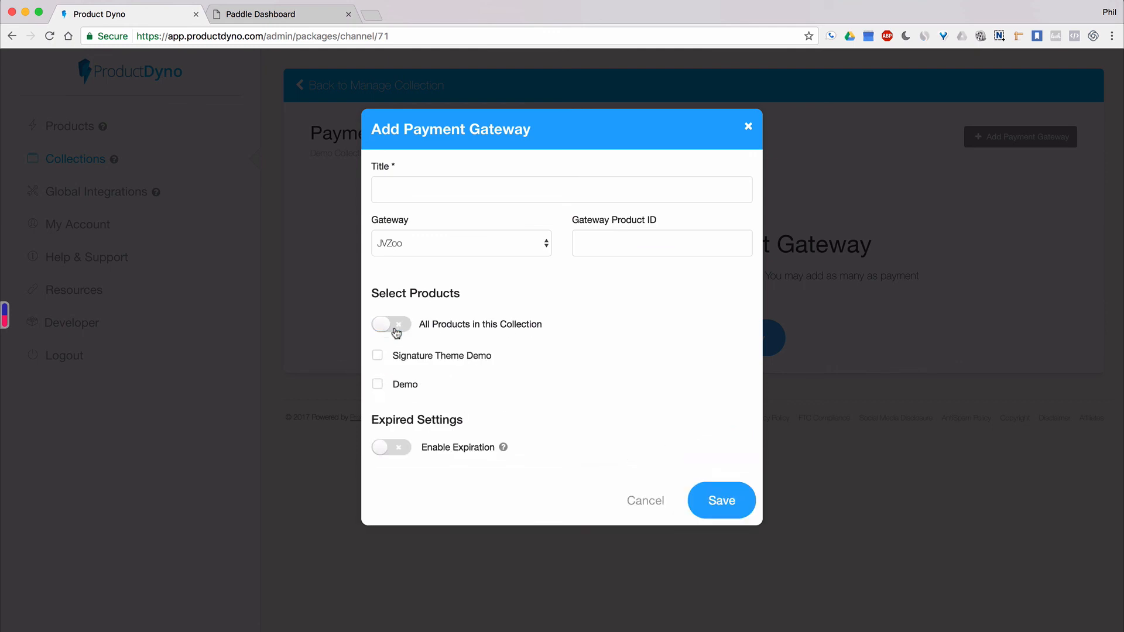
click(377, 356)
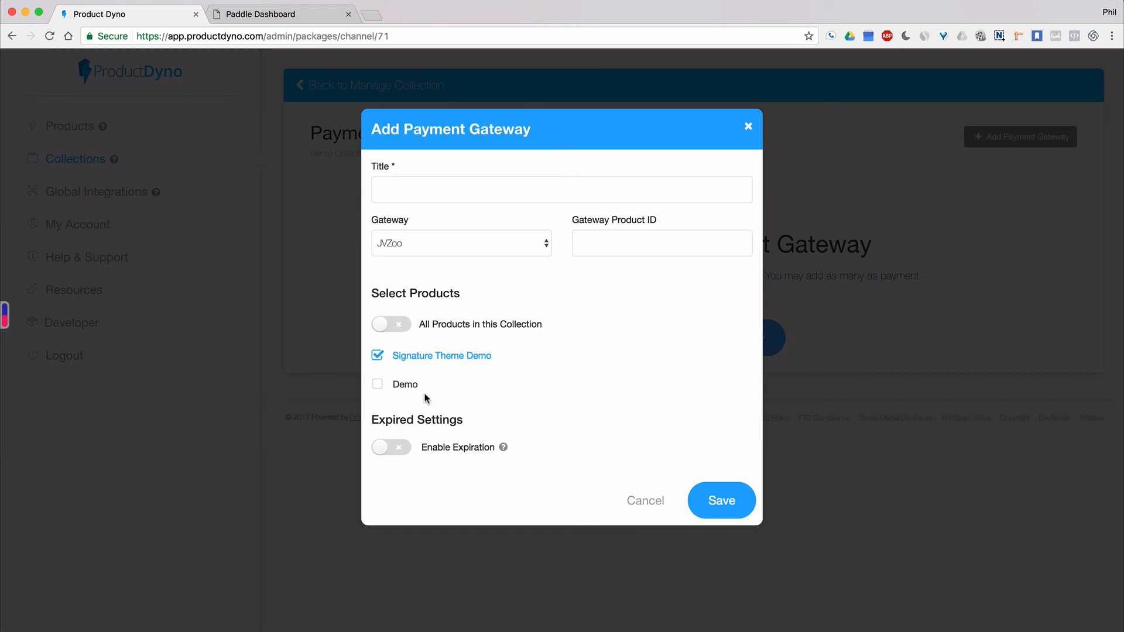
click(377, 356)
click(385, 326)
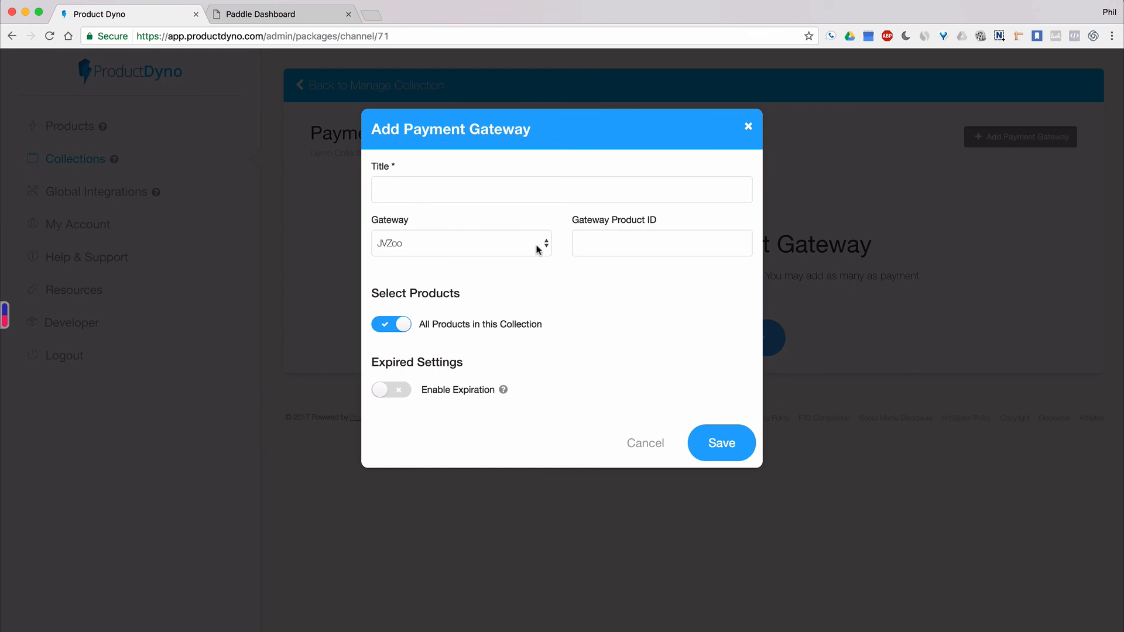
Step: Leave the new payment gateway form without saving, review the Demo Collection's marketing email and webhook integrations, and return to its overview
click(748, 129)
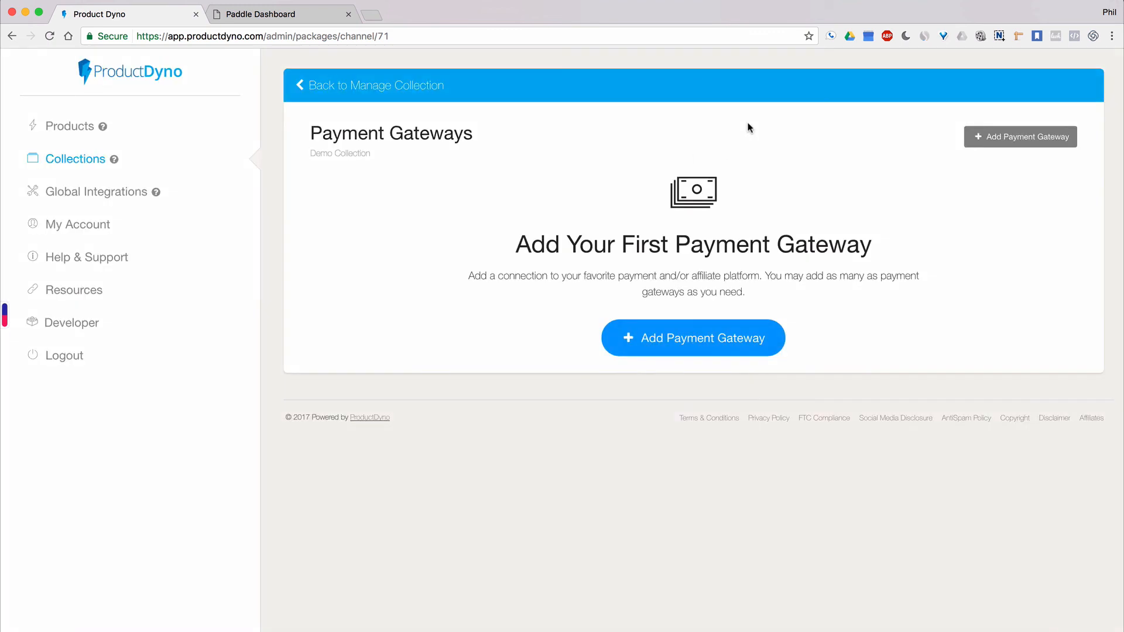
click(342, 86)
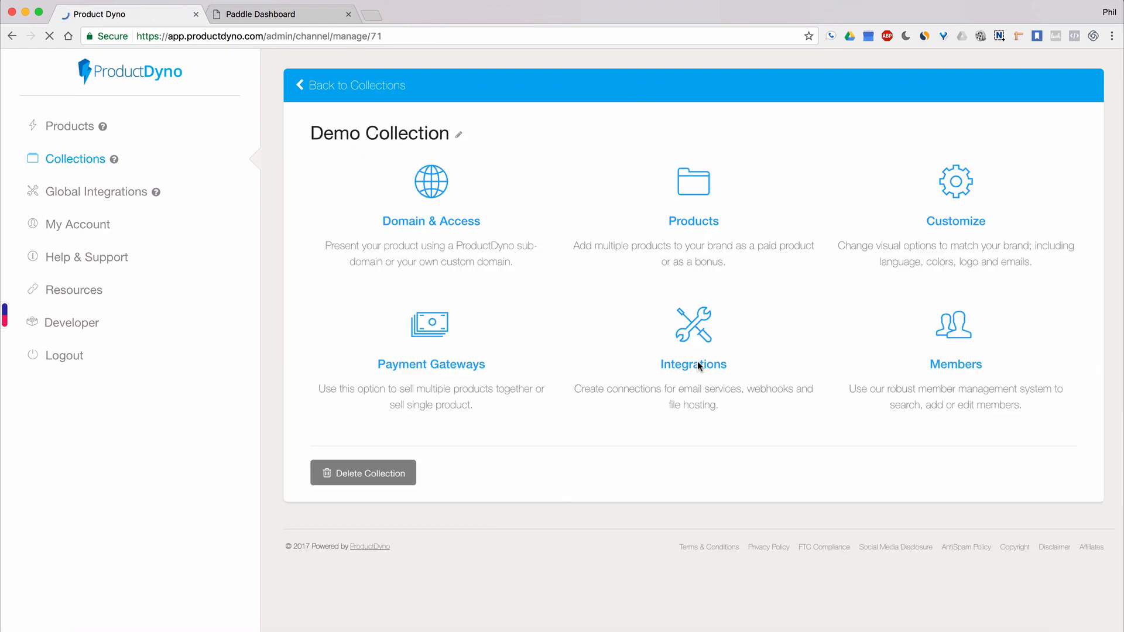
click(694, 338)
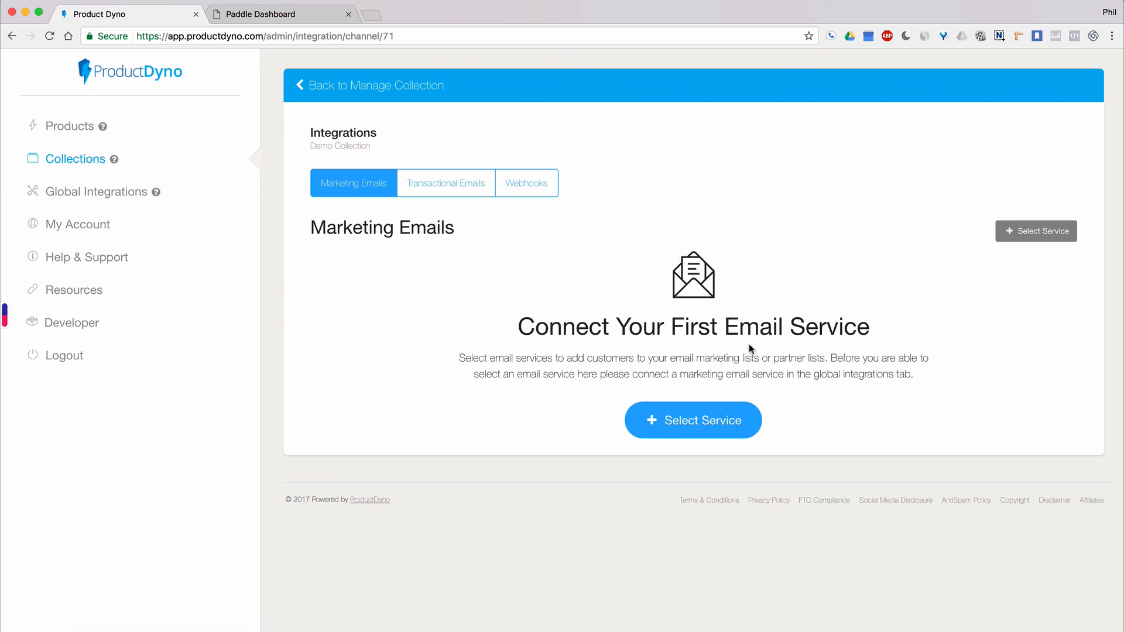
click(534, 192)
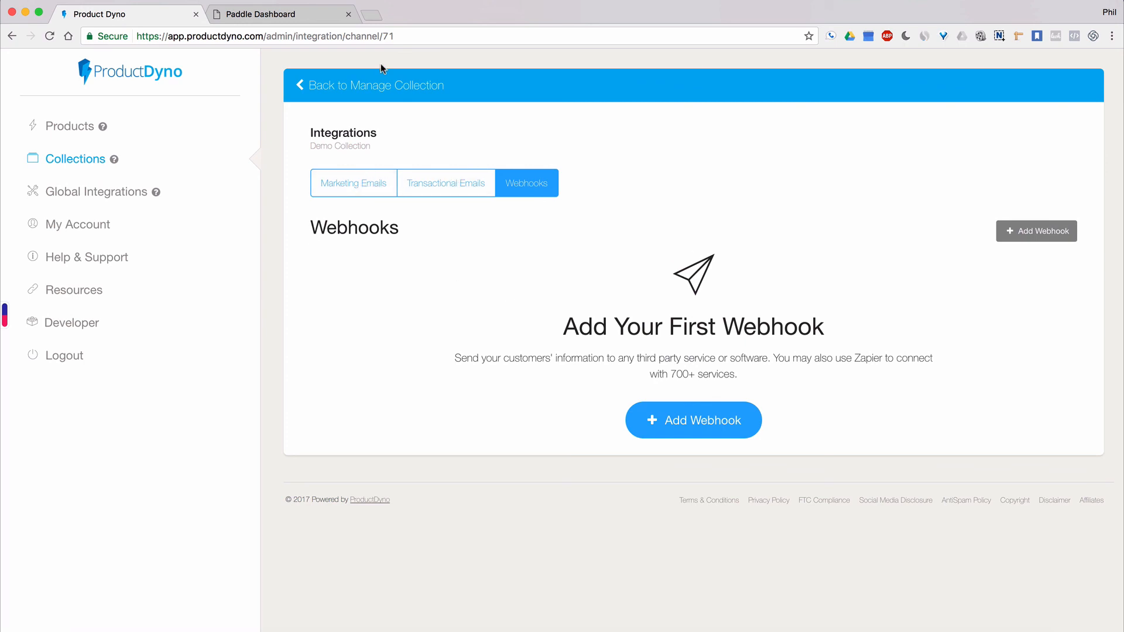
click(360, 86)
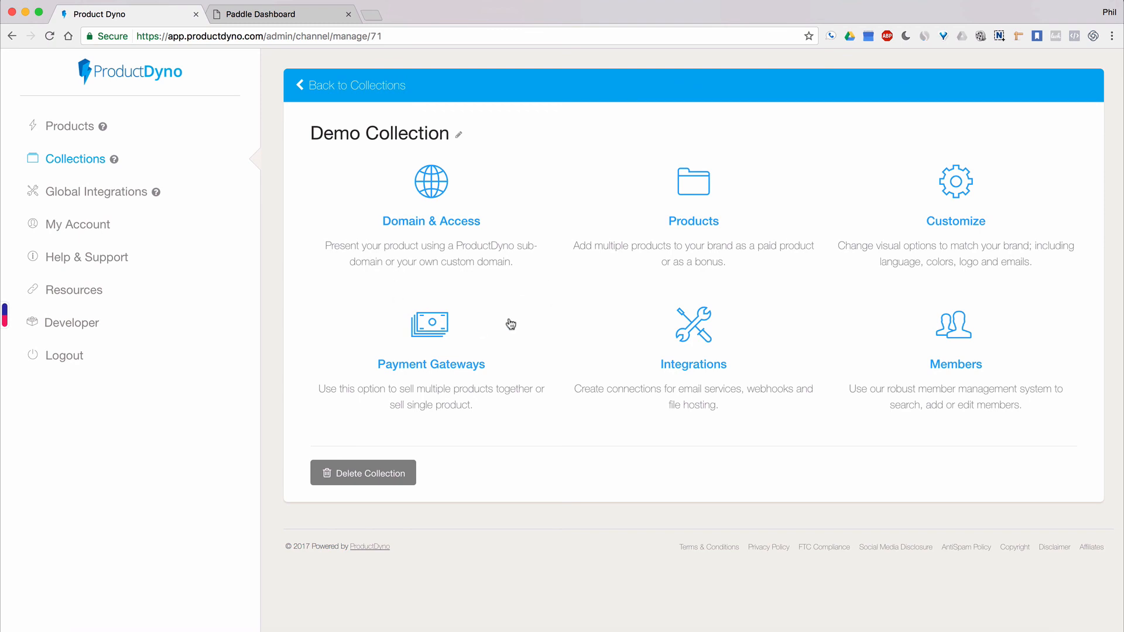
Step: View the Demo Collection's member management page and its product filter options, keeping the filter on all products
click(958, 343)
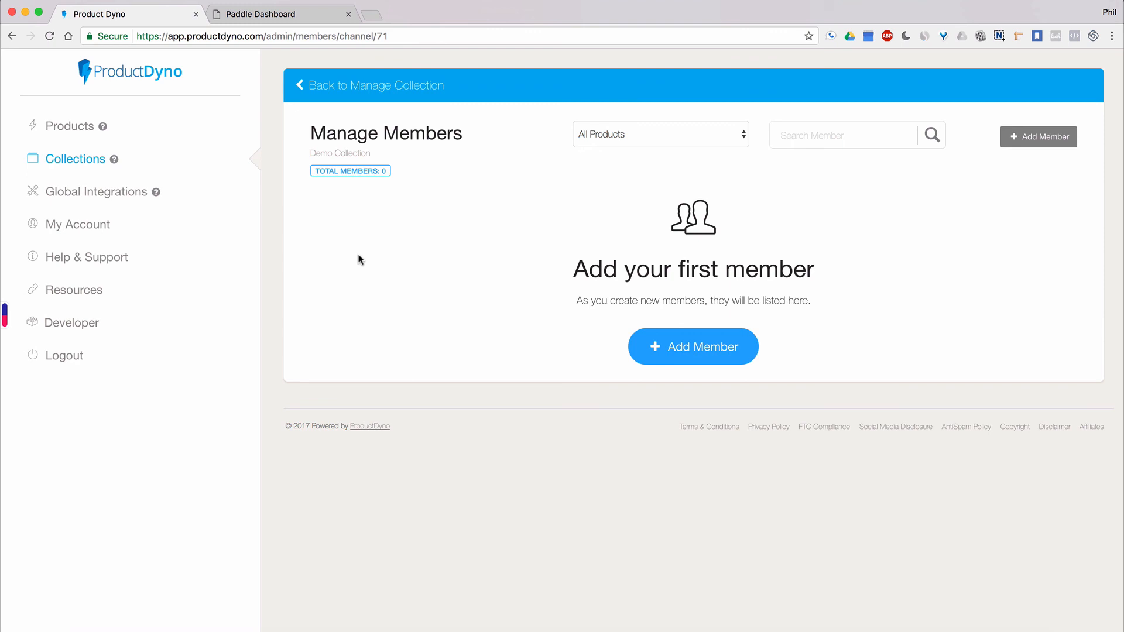
click(659, 134)
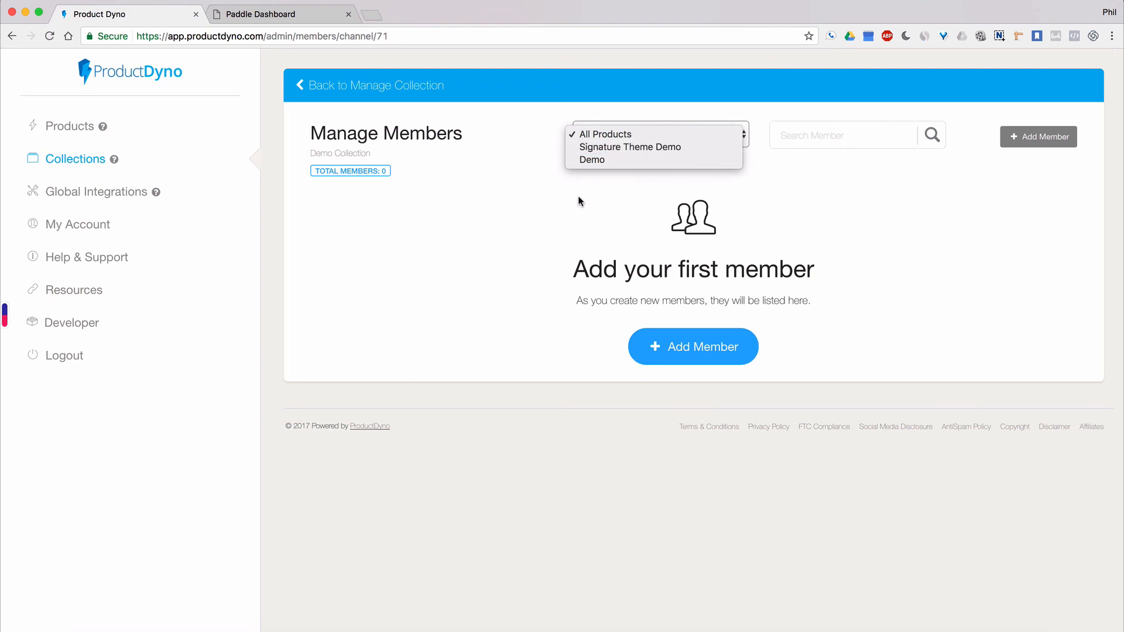
click(578, 198)
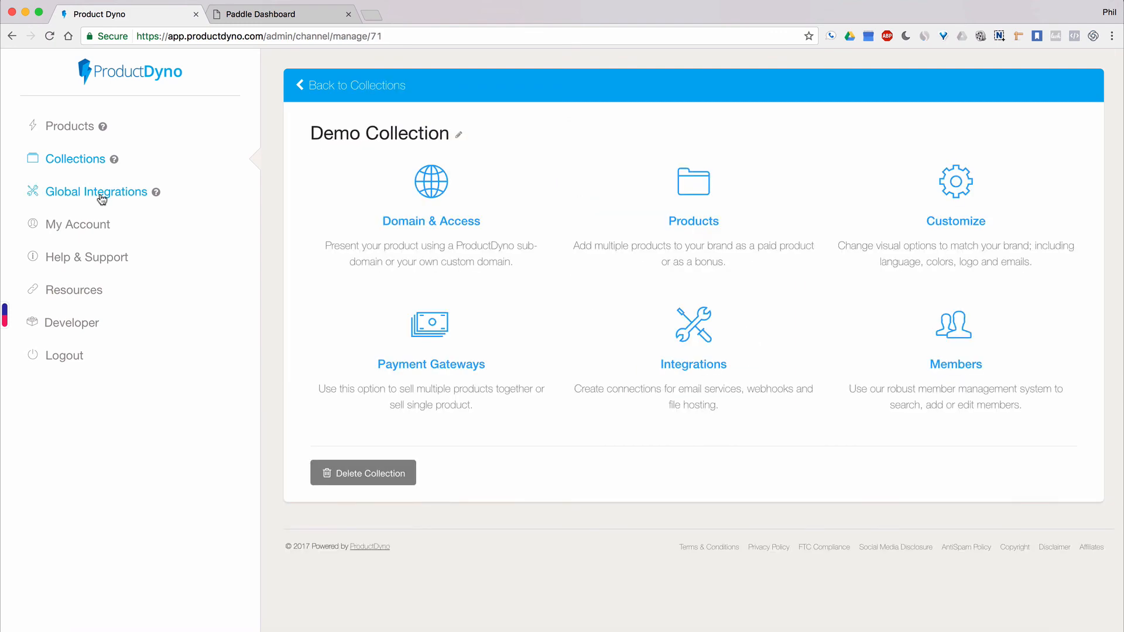
Step: Try ClickBank with the CB Demo account in the collection's new payment gateway form, cancel it, and view the global payment processors
click(432, 346)
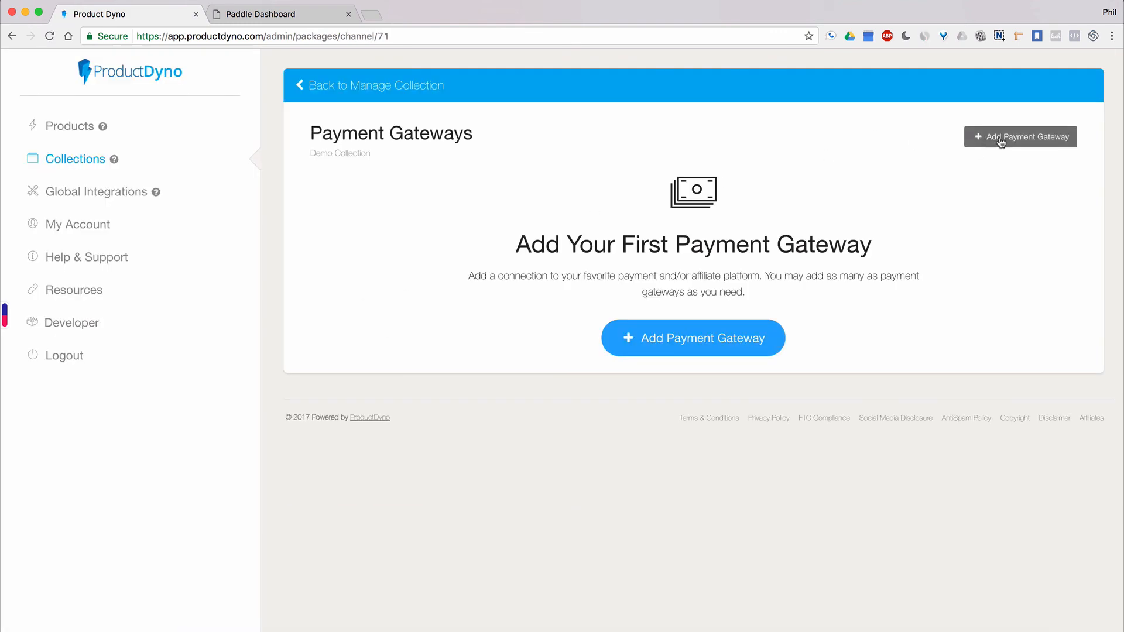
click(1001, 138)
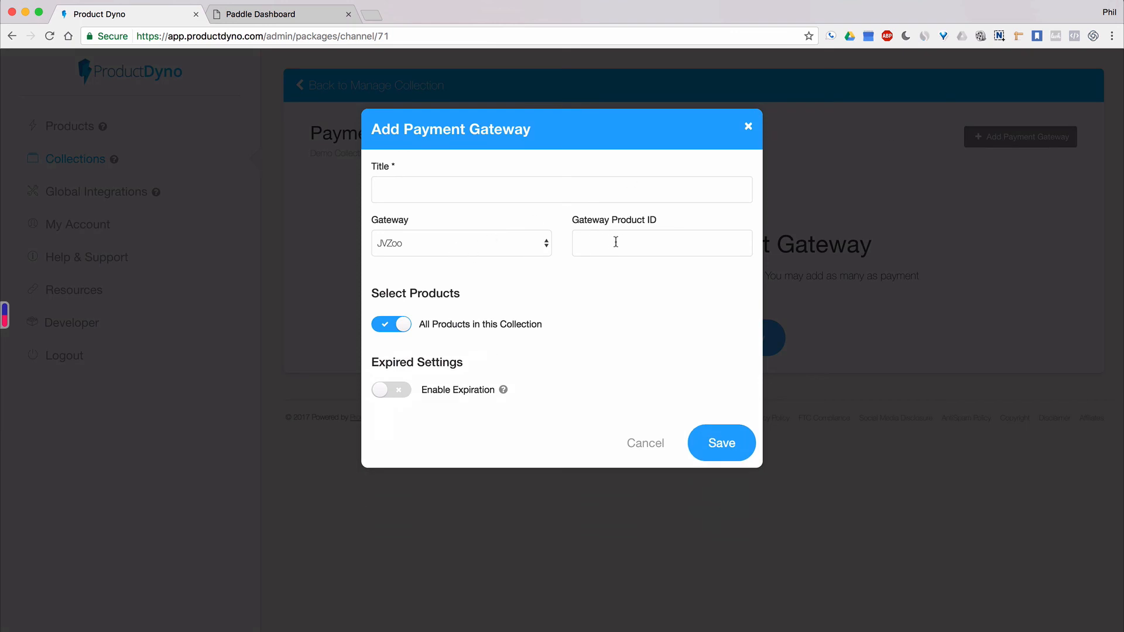
click(542, 244)
click(516, 257)
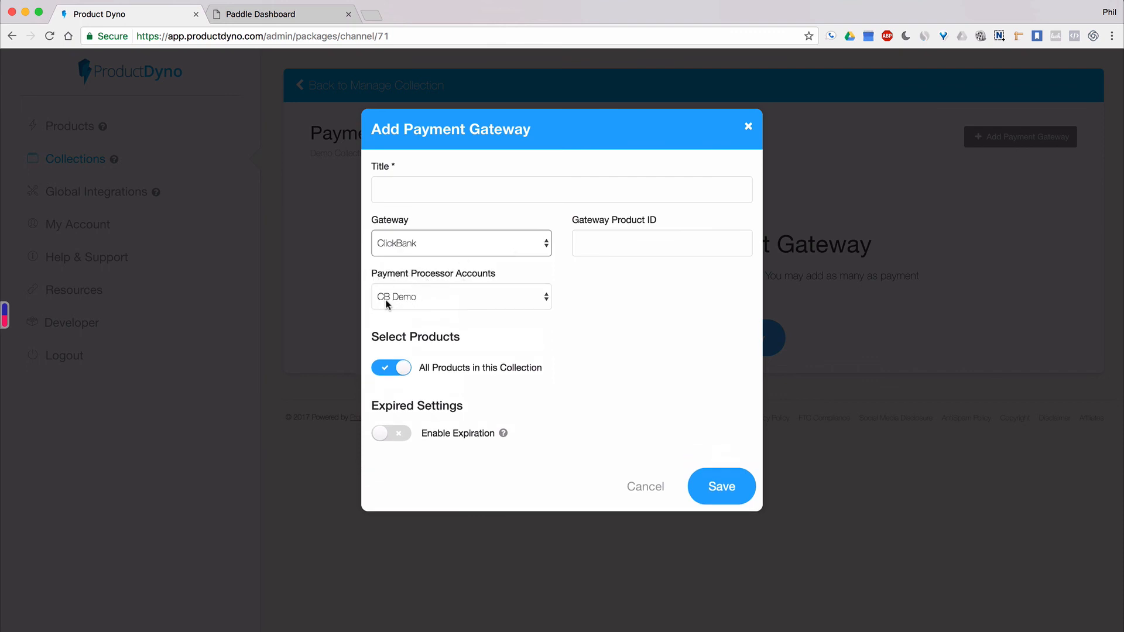
click(386, 304)
click(417, 300)
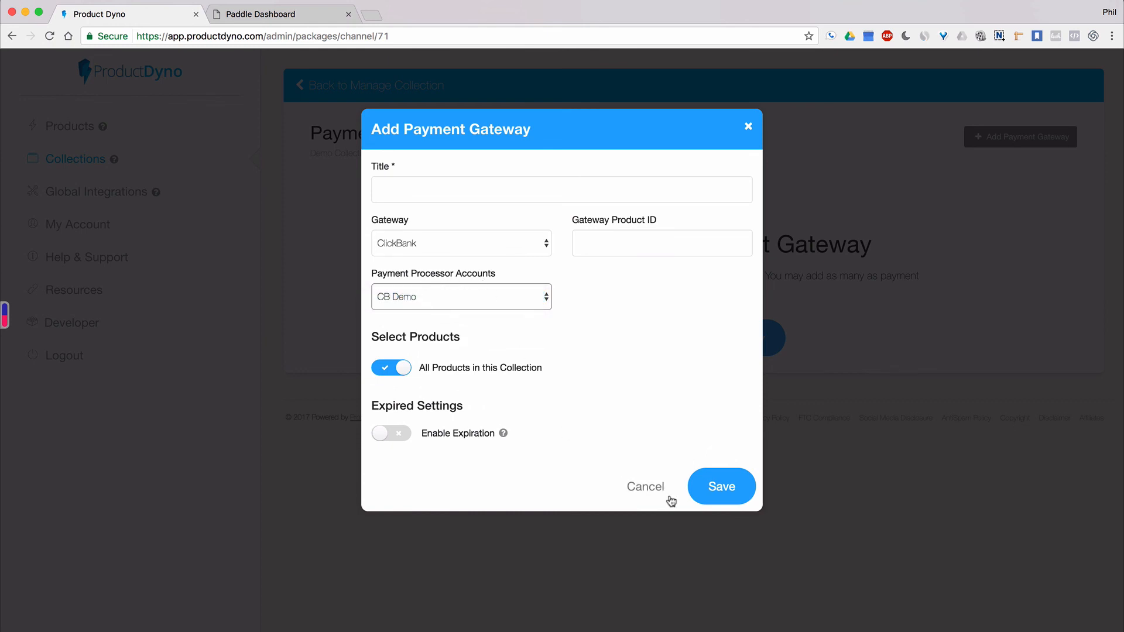
click(652, 488)
click(77, 192)
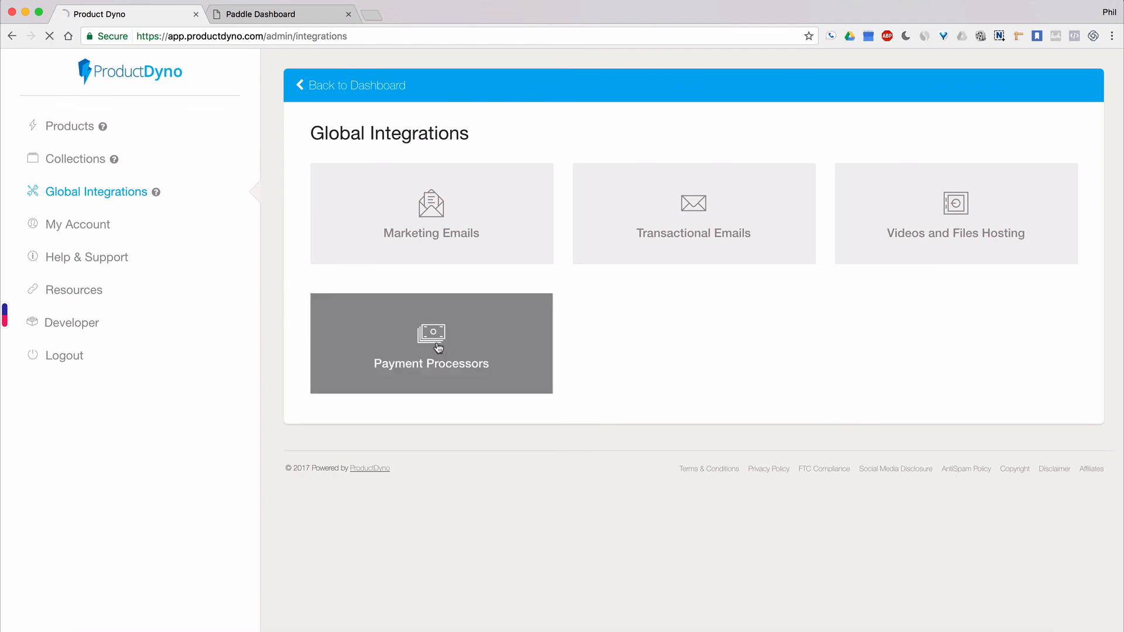
click(438, 345)
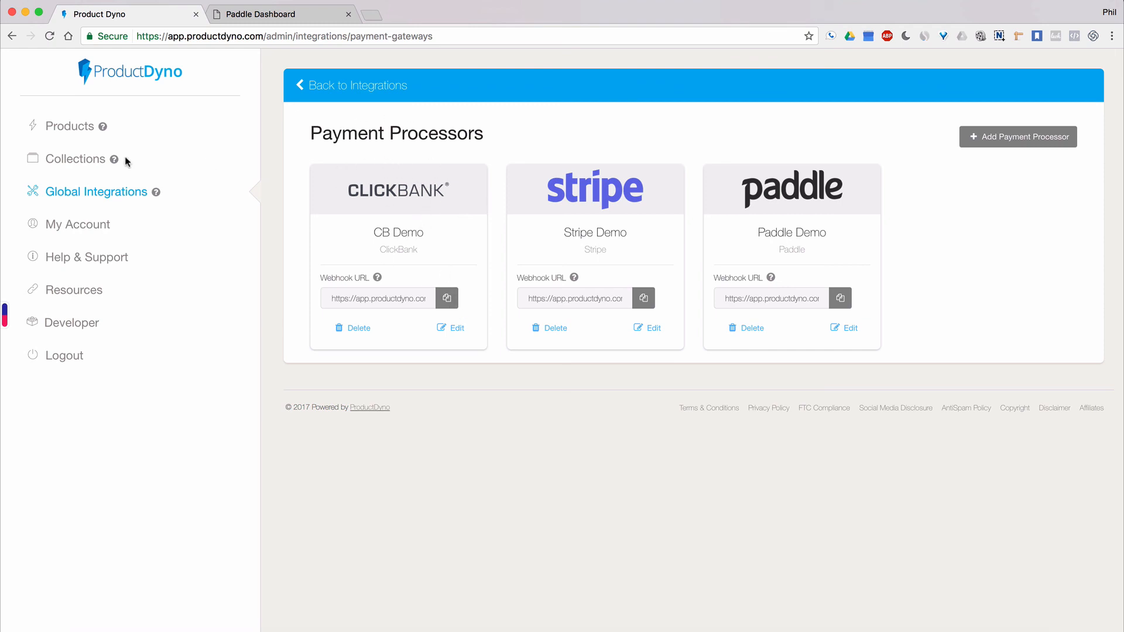
Step: Review the payment and email marketing platforms on the Partners & Recommended Resources page, and close that page
click(67, 297)
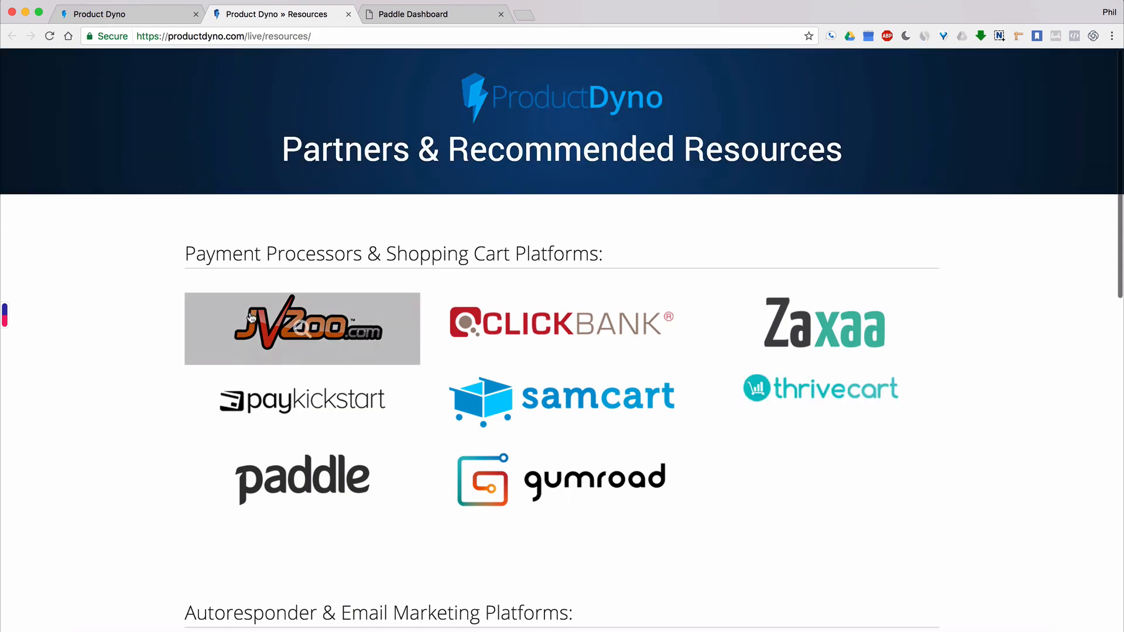
scroll(752, 339, down, 10)
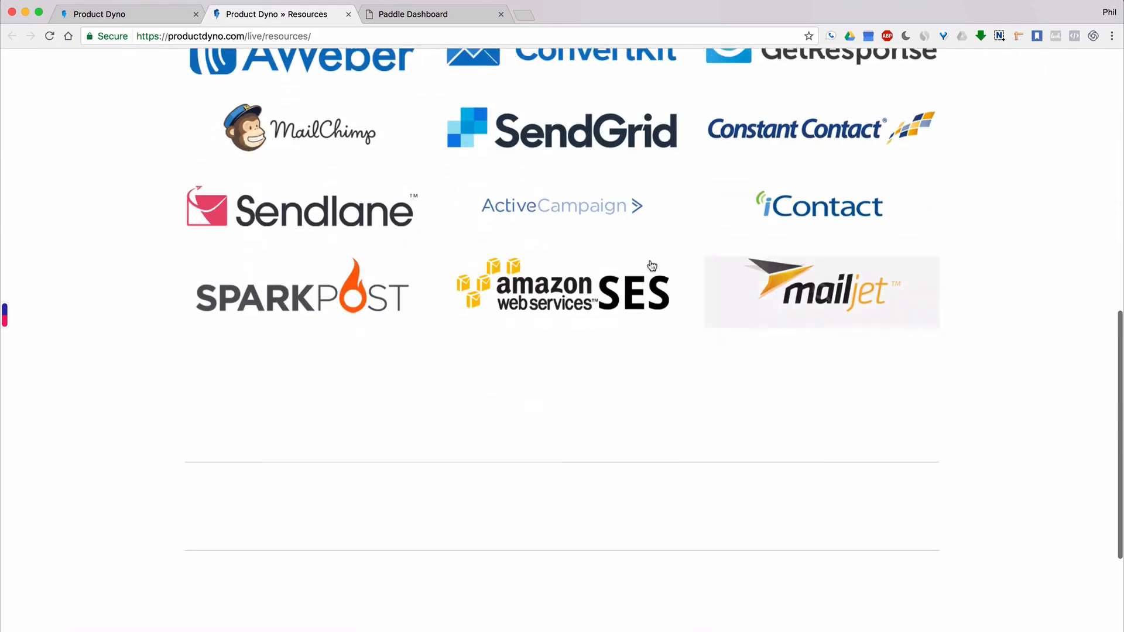
scroll(515, 234, up, 10)
scroll(514, 233, down, 8)
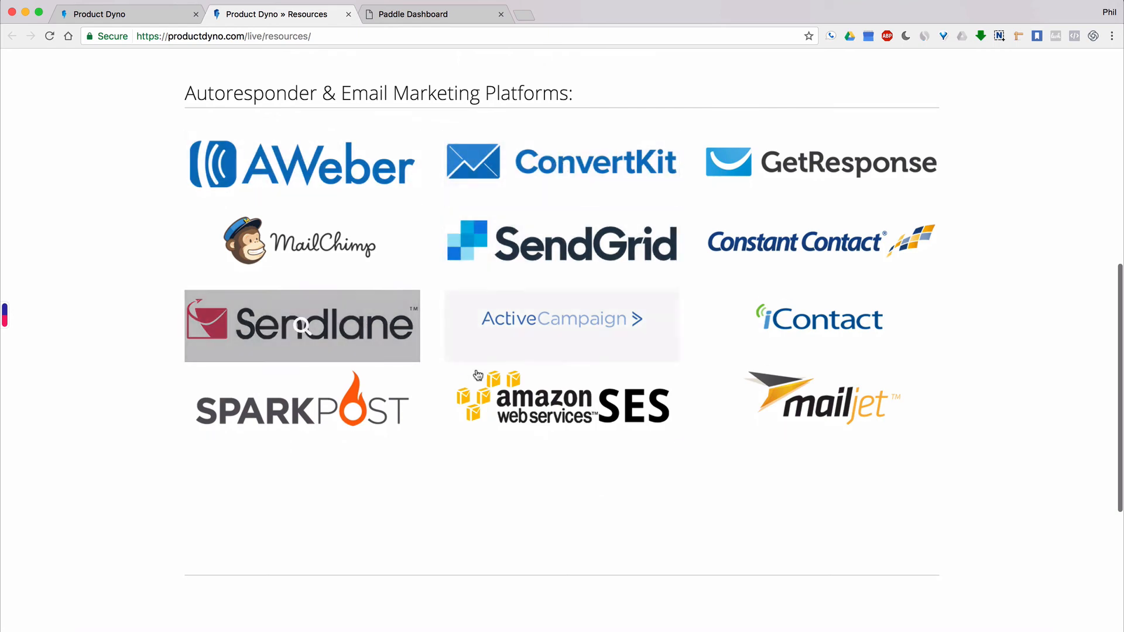
scroll(961, 396, up, 8)
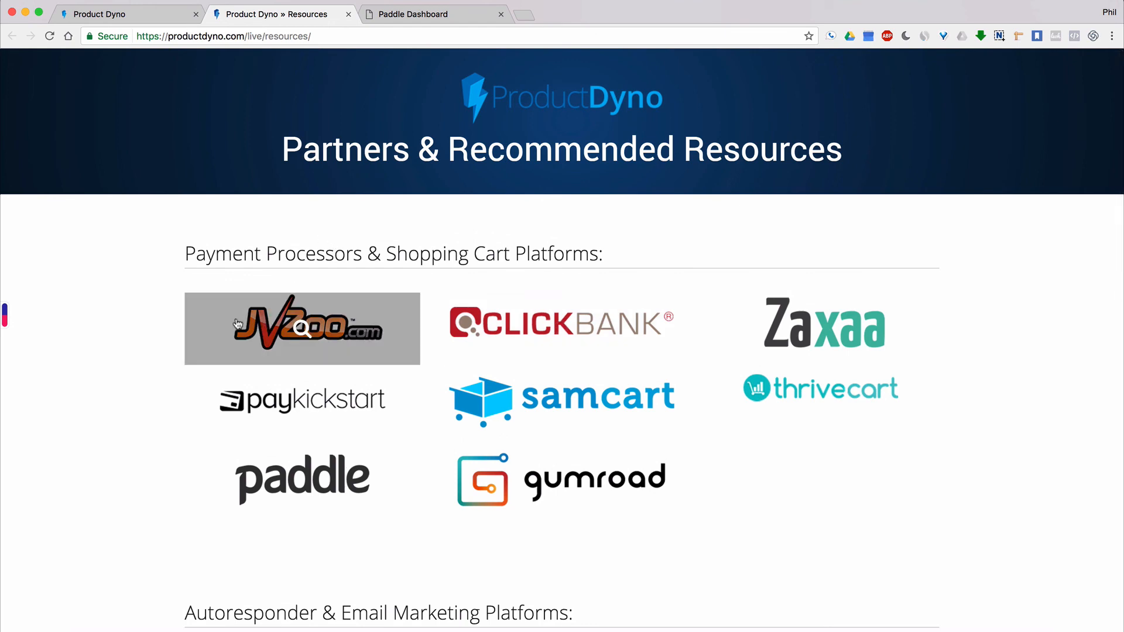
key(super+w)
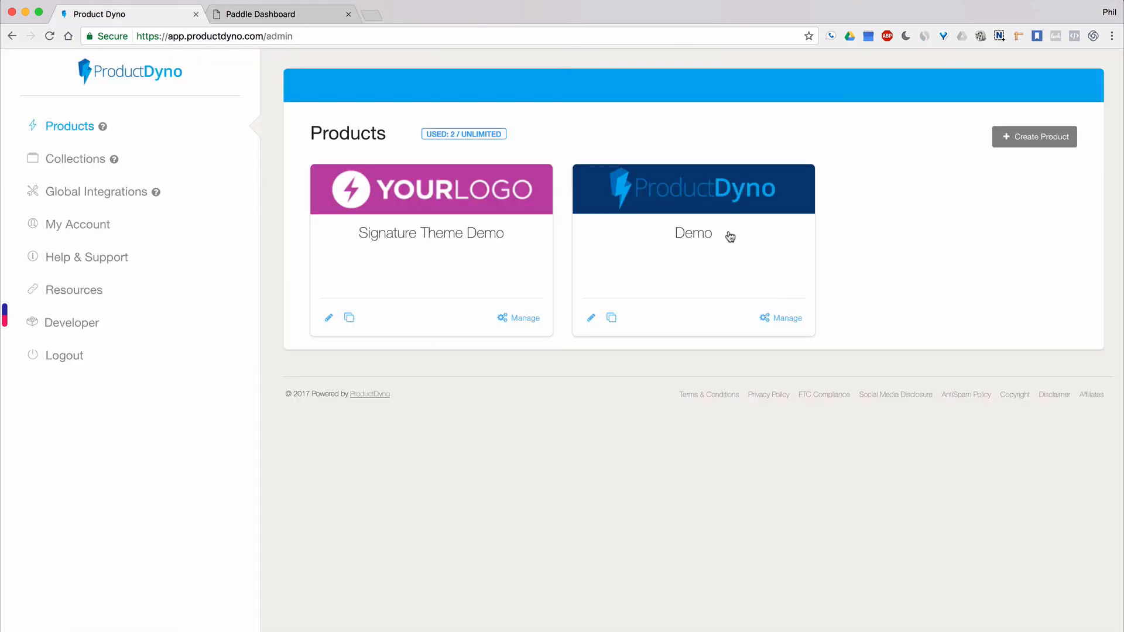